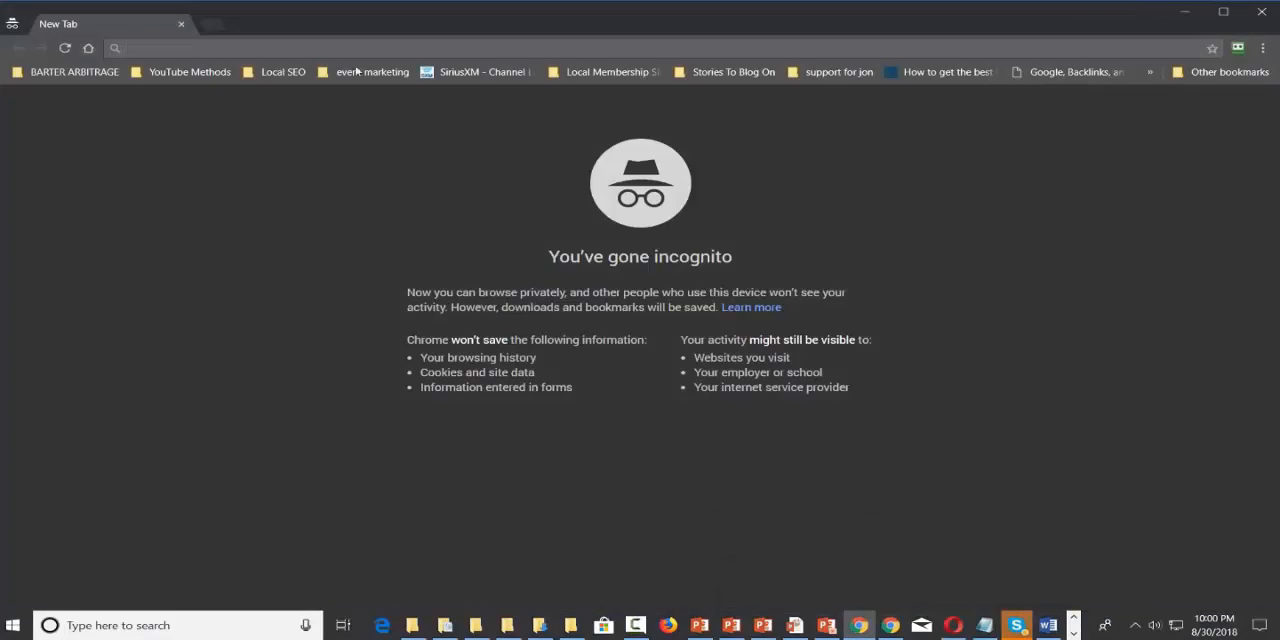
Open mobirise.com and request the Windows download of the website builder.
type("mobirise.com")
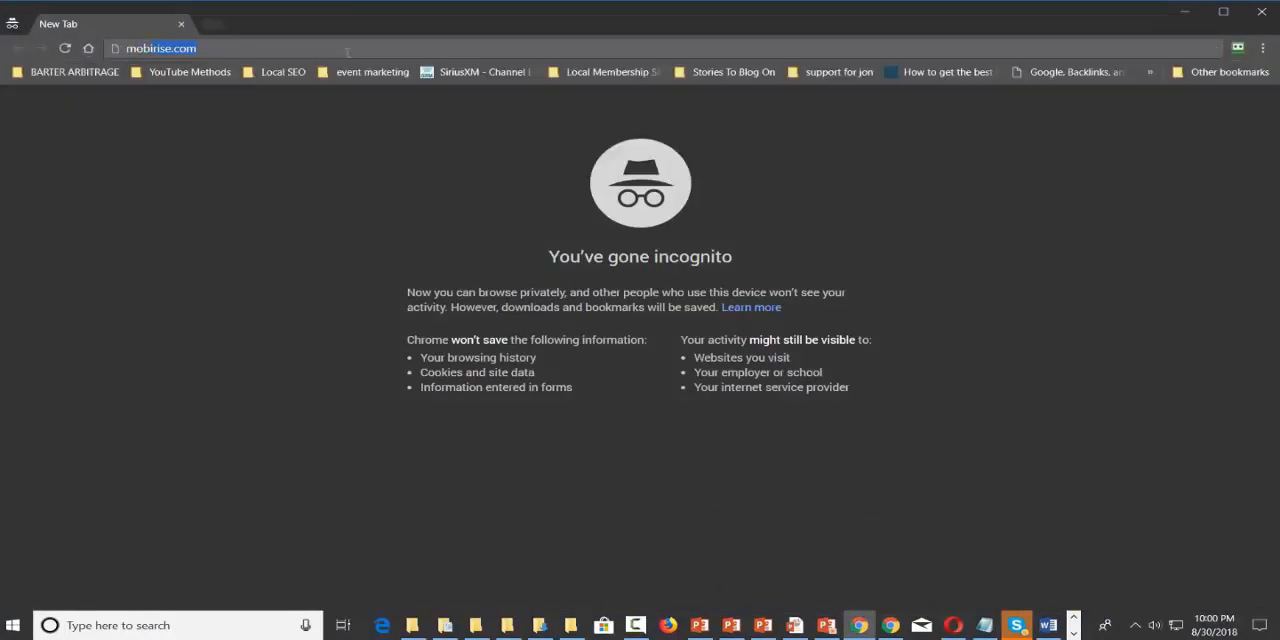
key("Return")
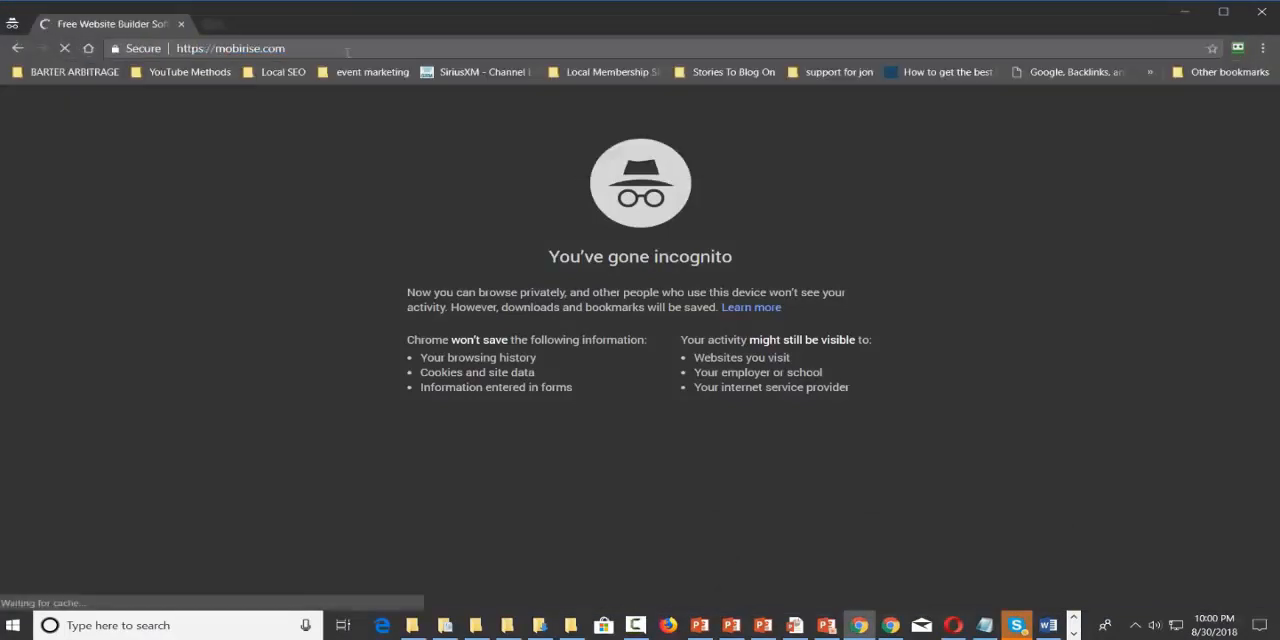
scroll(543, 385, "down", 1)
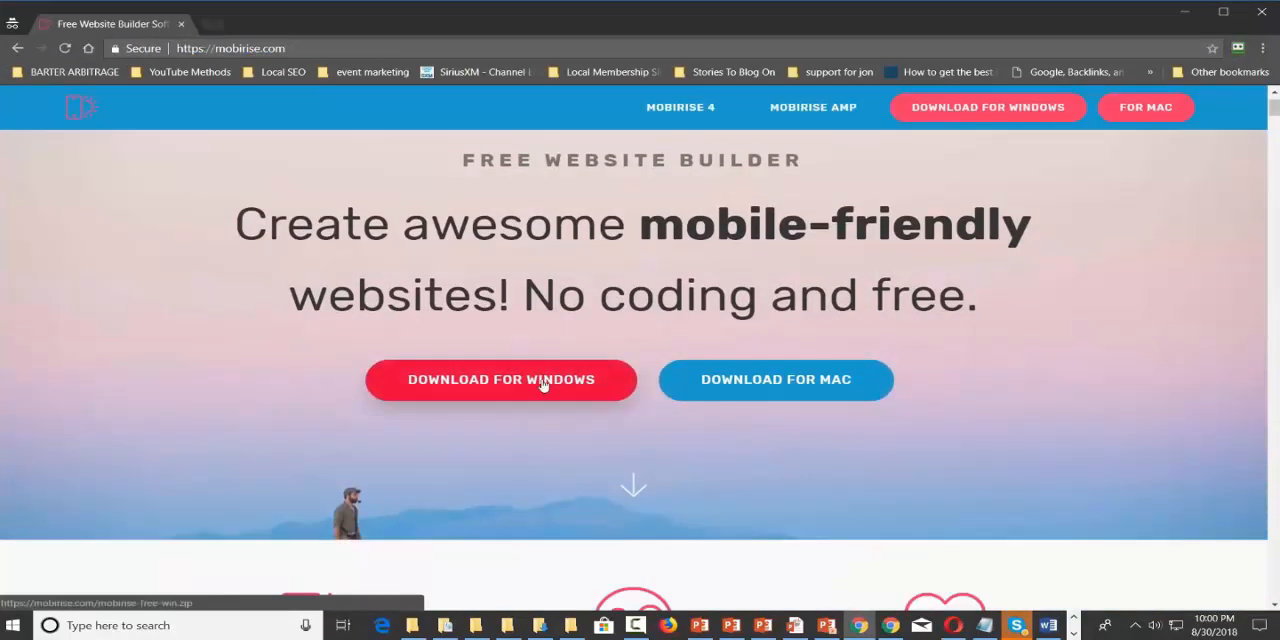
left_click(543, 385)
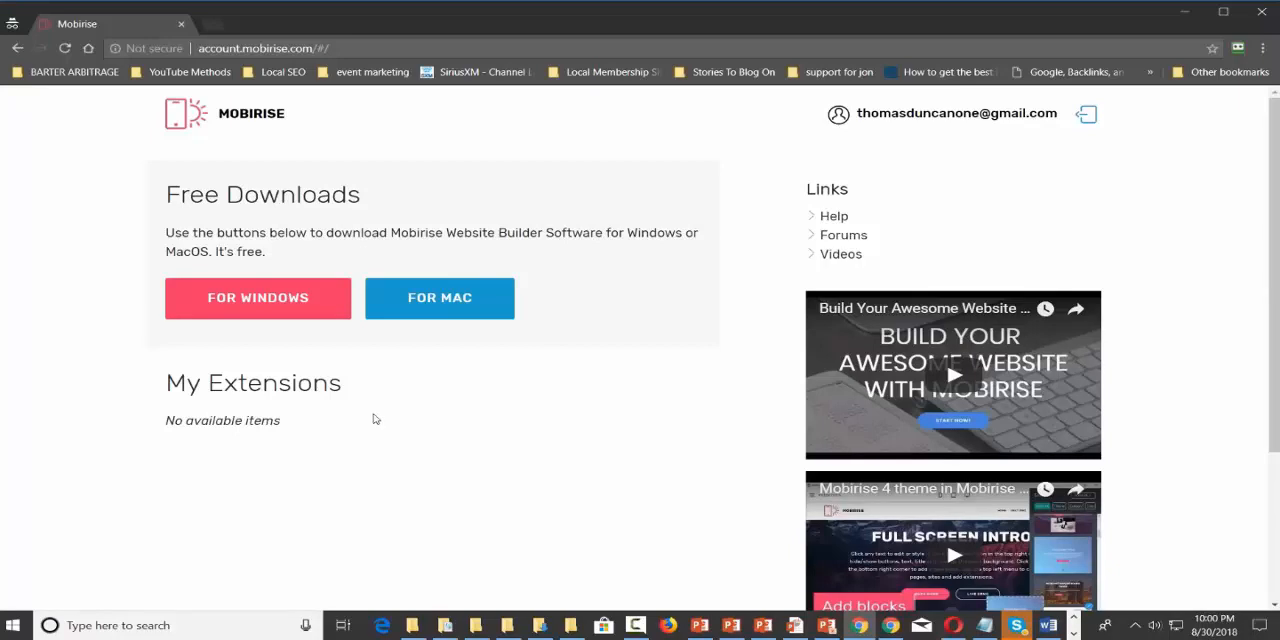
Open gmail.com in a new tab, view the Mobirise registration email with the account login details, and close that tab.
left_click(212, 23)
type("gmail.com")
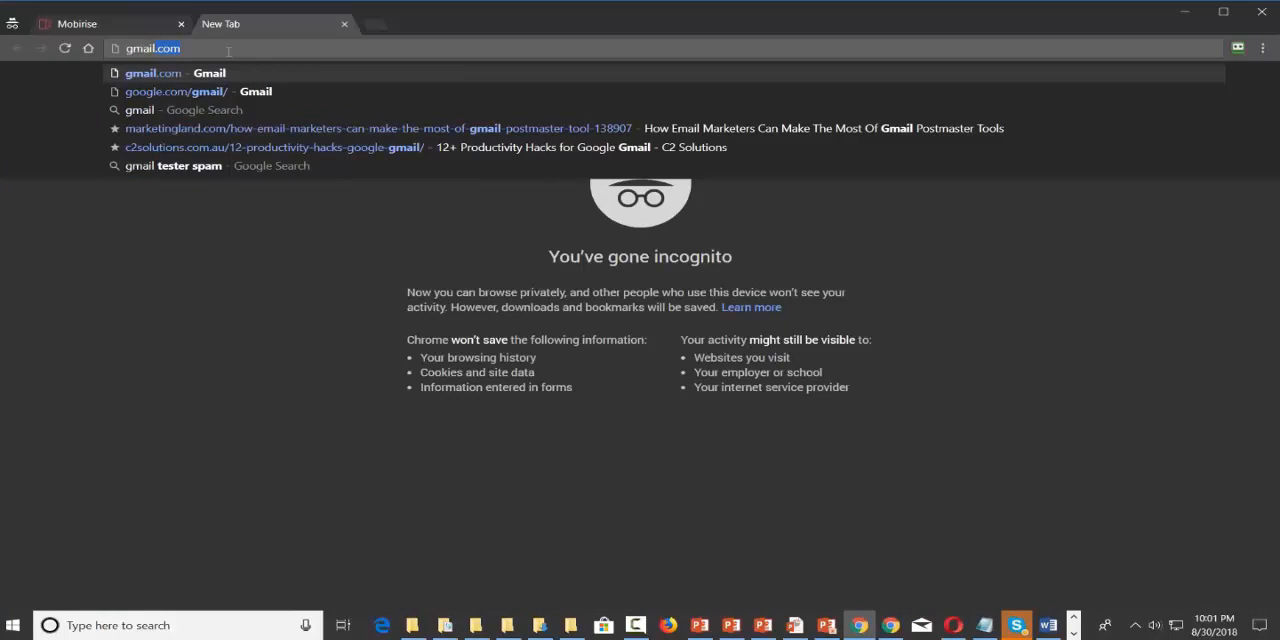
key("Return")
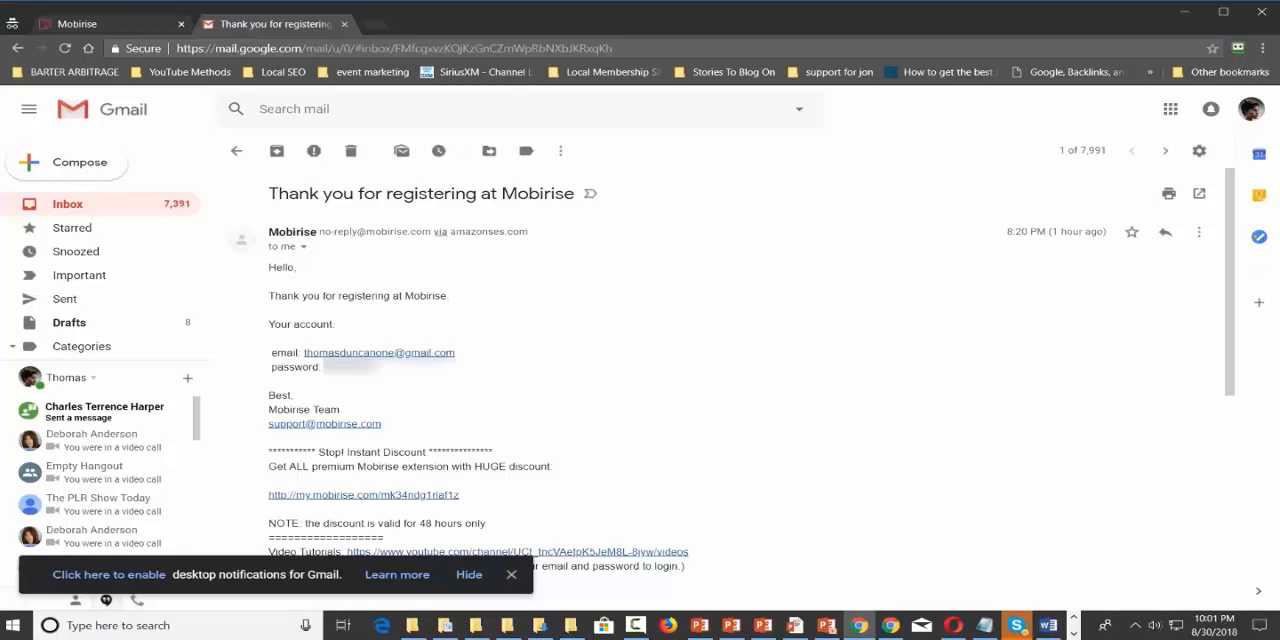
left_click(344, 23)
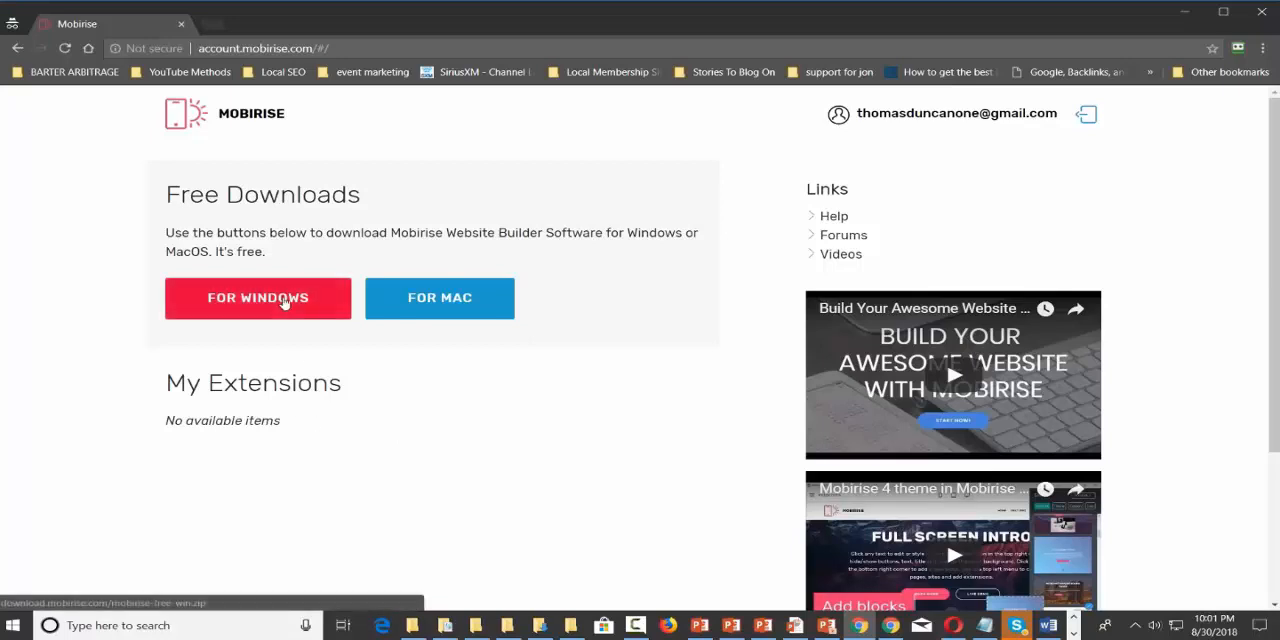
Download the Windows version from the Mobirise account page, saving mobirise-free-win (2).zip in the Downloads folder.
left_click(258, 298)
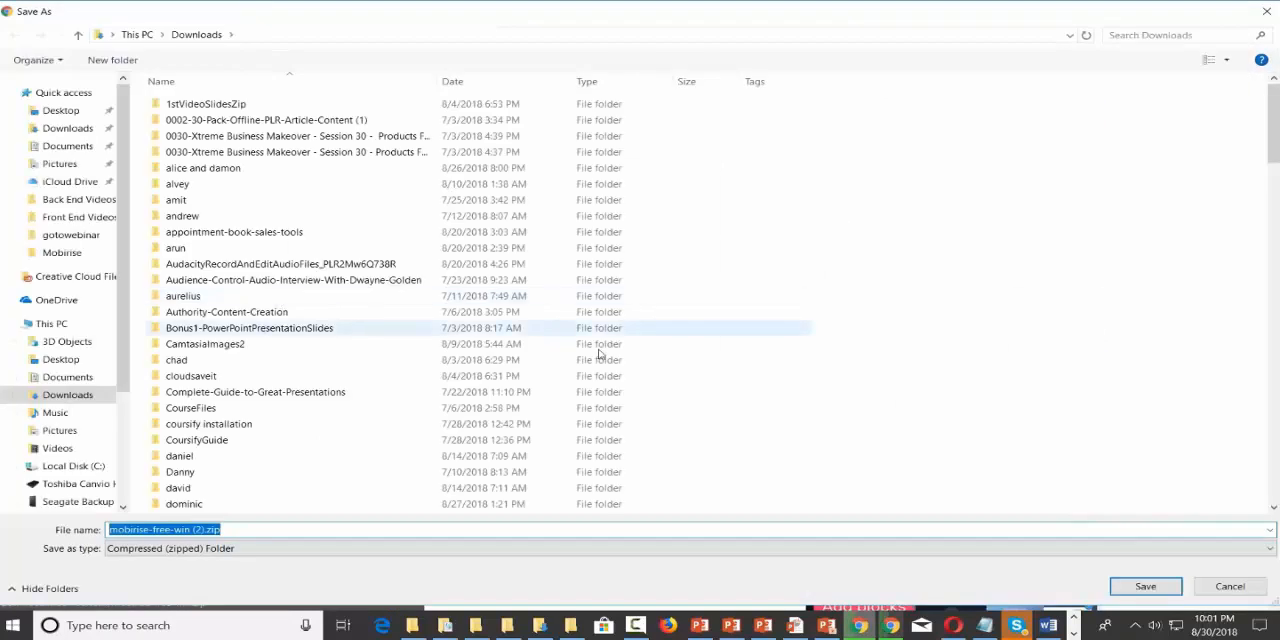
left_click(1137, 594)
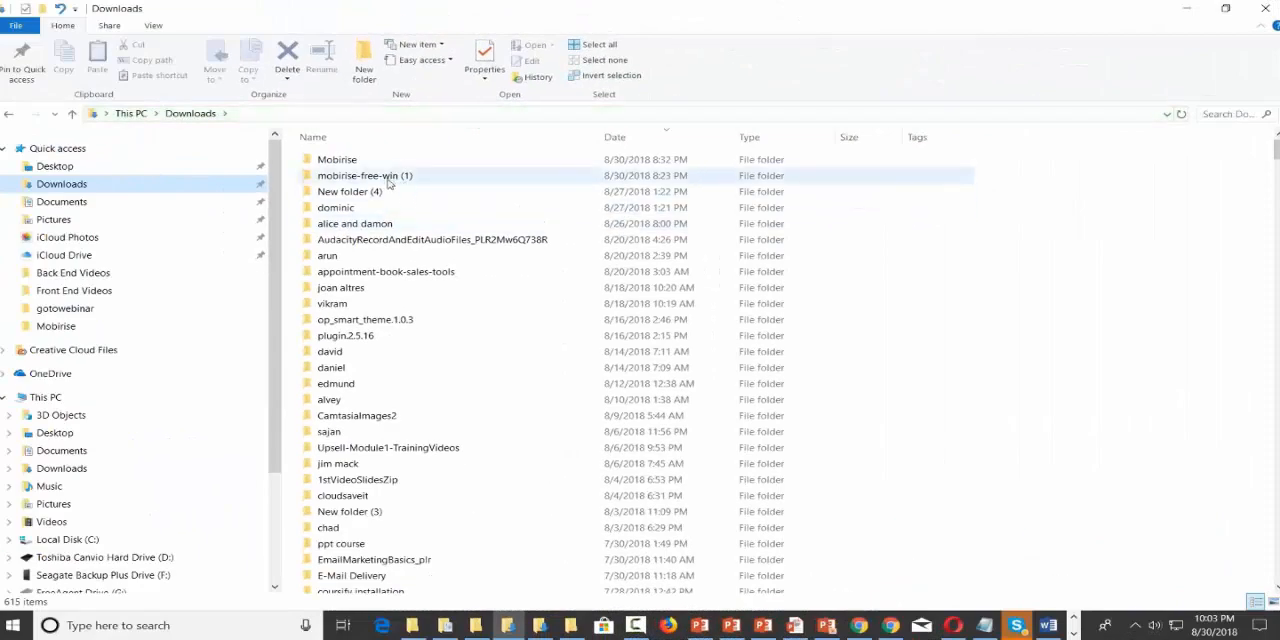
Run Mobirise4-setup.exe from the mobirise-free-win (1) folder and install it into the existing C:\Program Files (x86)\Mobirise4 folder.
double_click(389, 177)
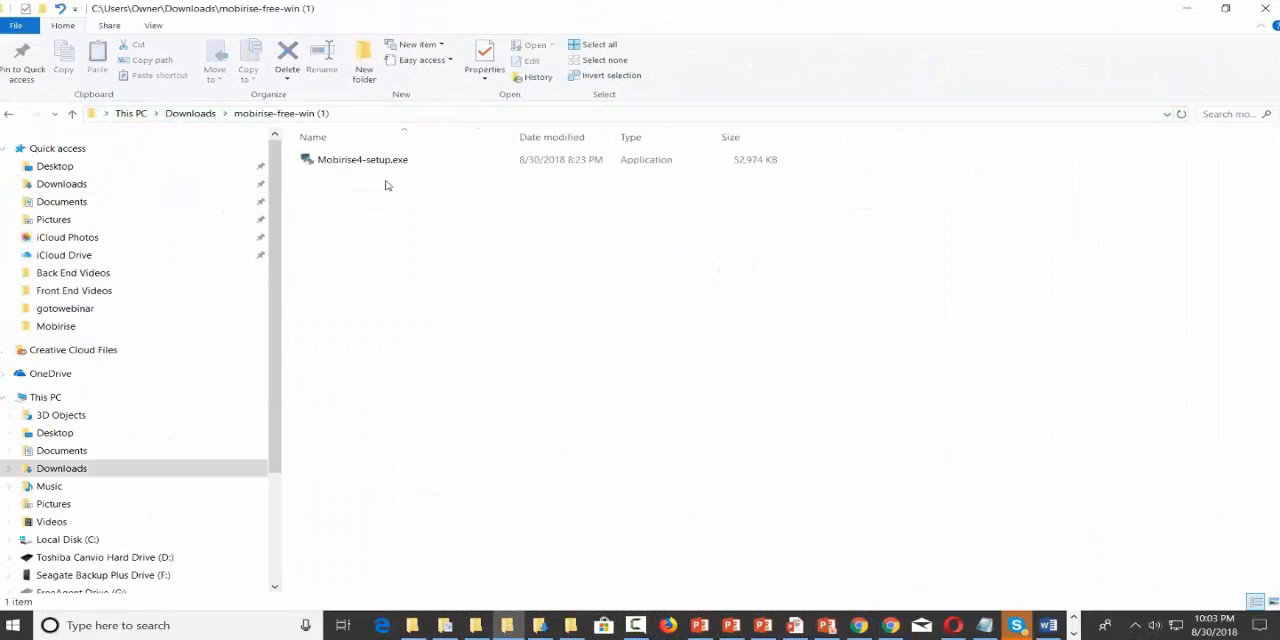
left_click(366, 167)
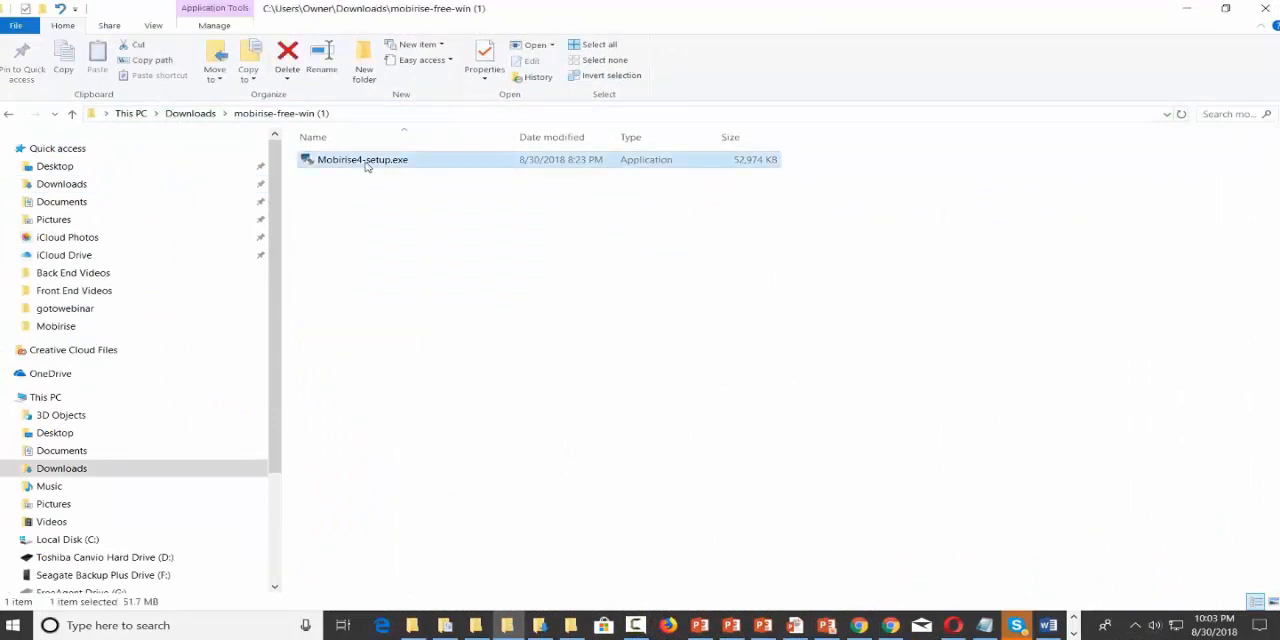
double_click(366, 163)
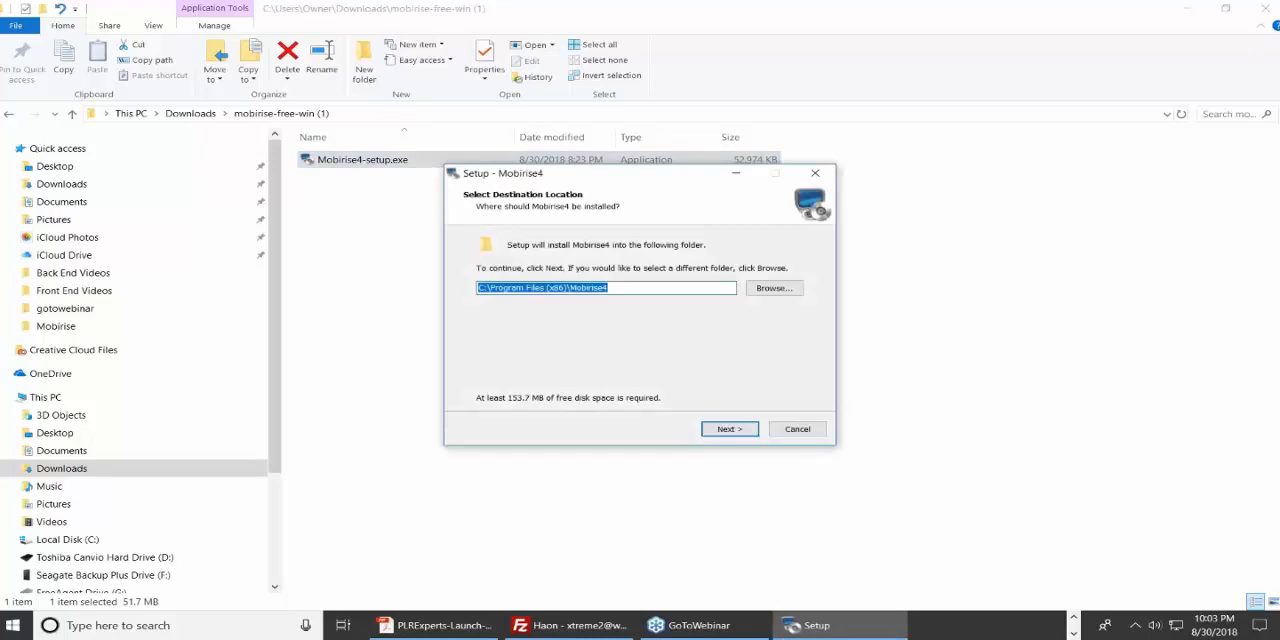
left_click(727, 430)
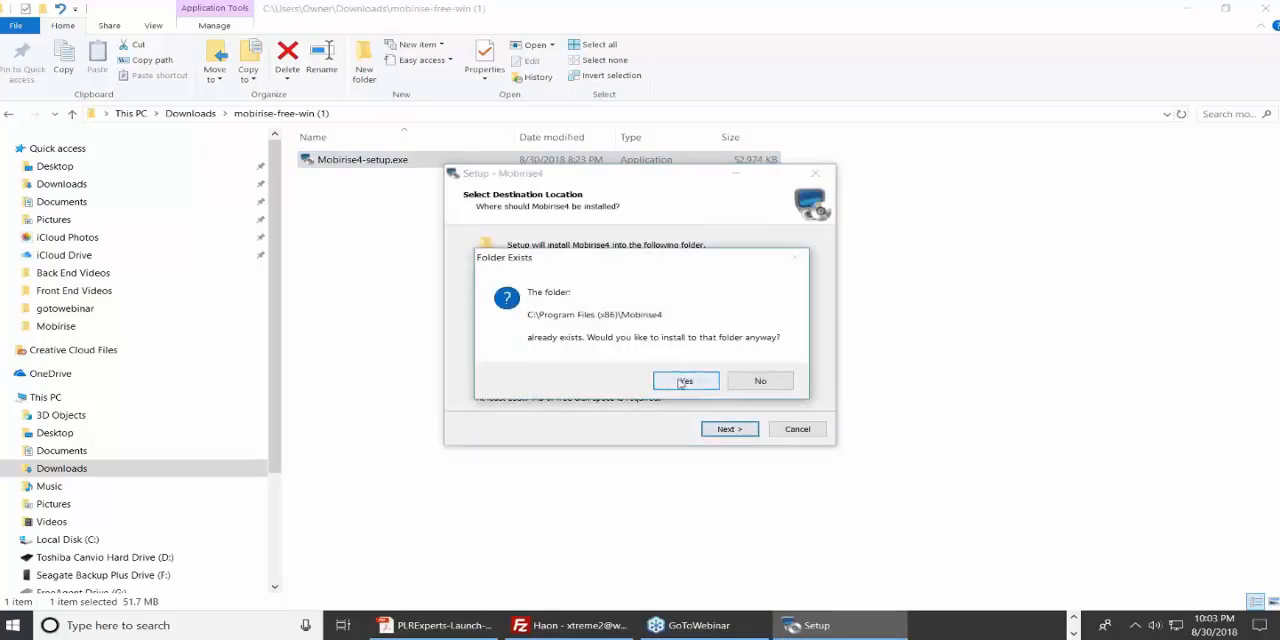
left_click(684, 382)
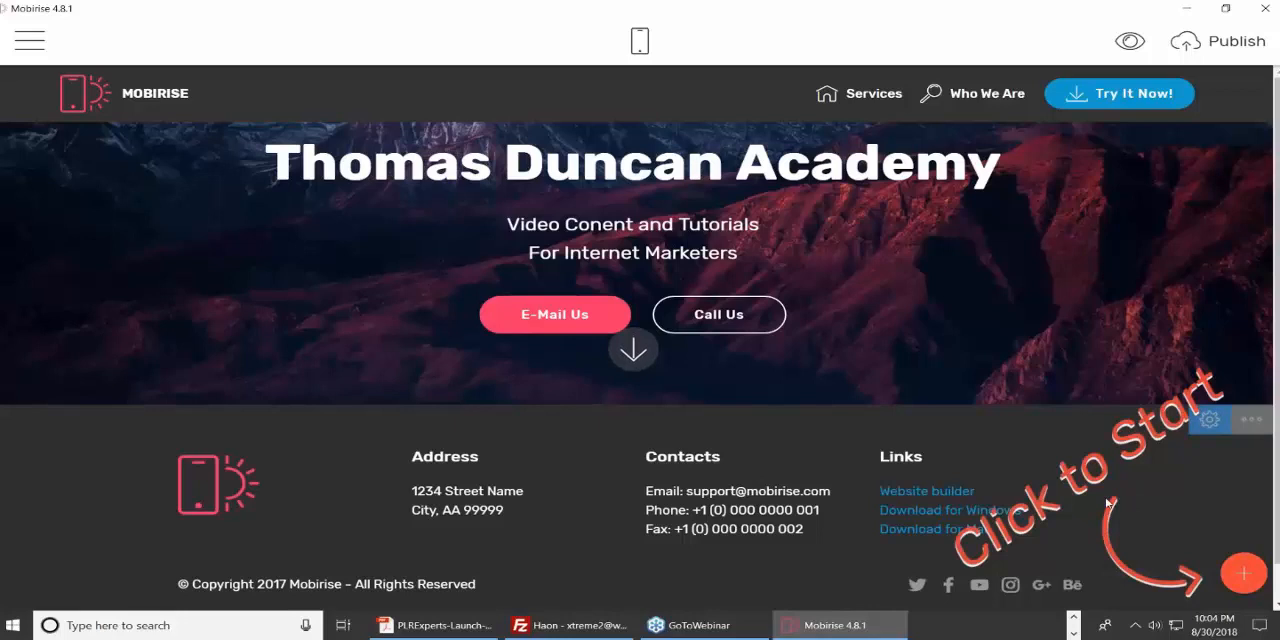
Look through the site's page list and the catalogue of available Mobirise extensions, then return to the page editor.
left_click(30, 41)
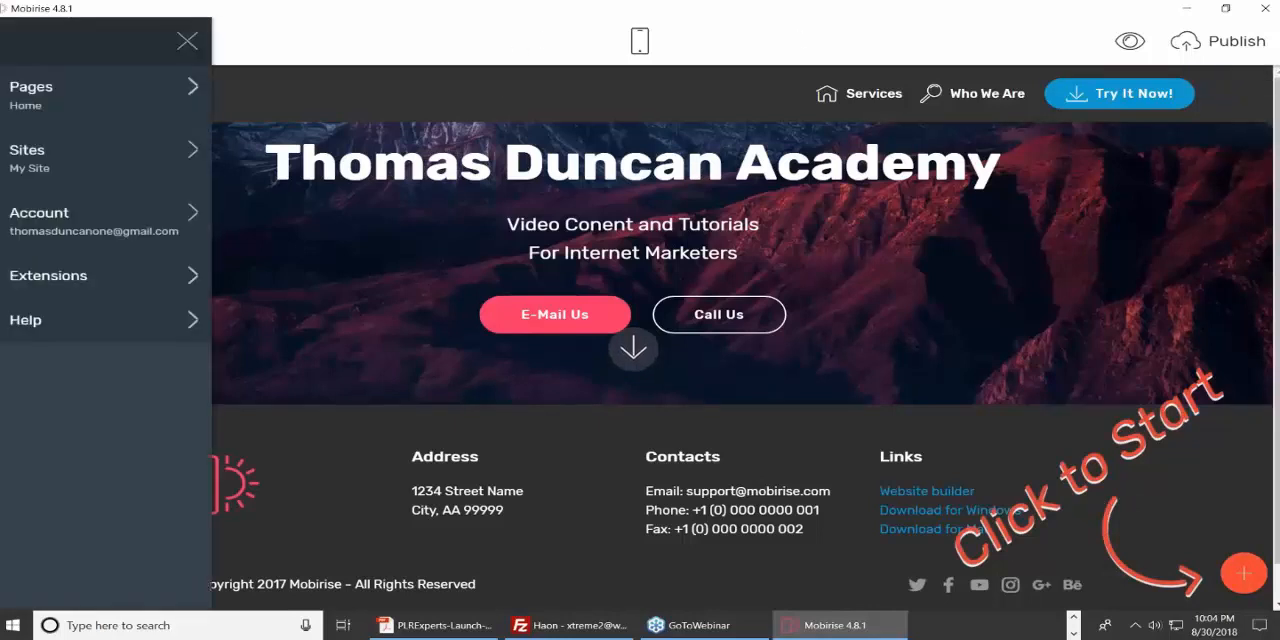
left_click(444, 56)
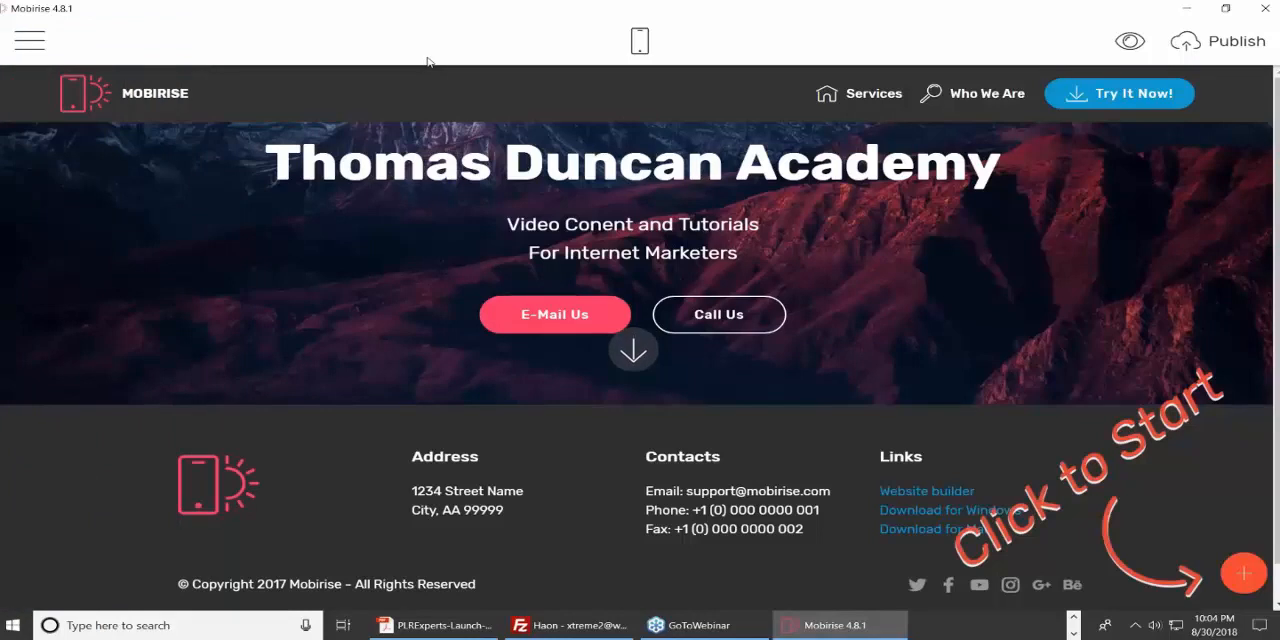
left_click(22, 48)
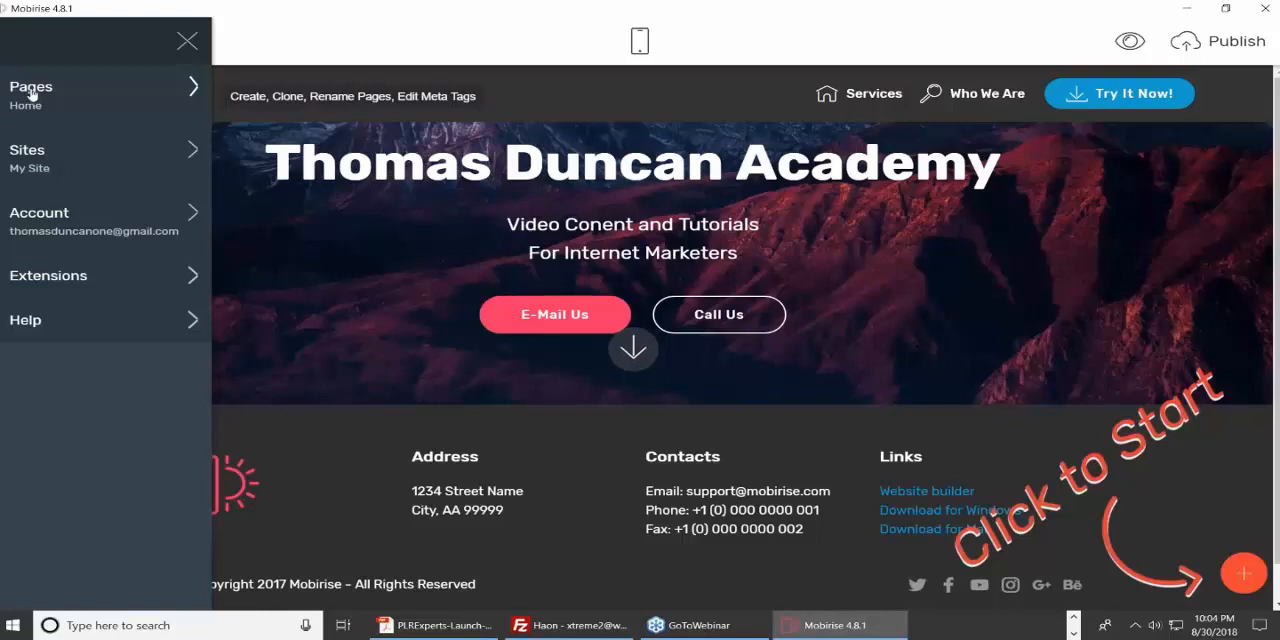
left_click(31, 92)
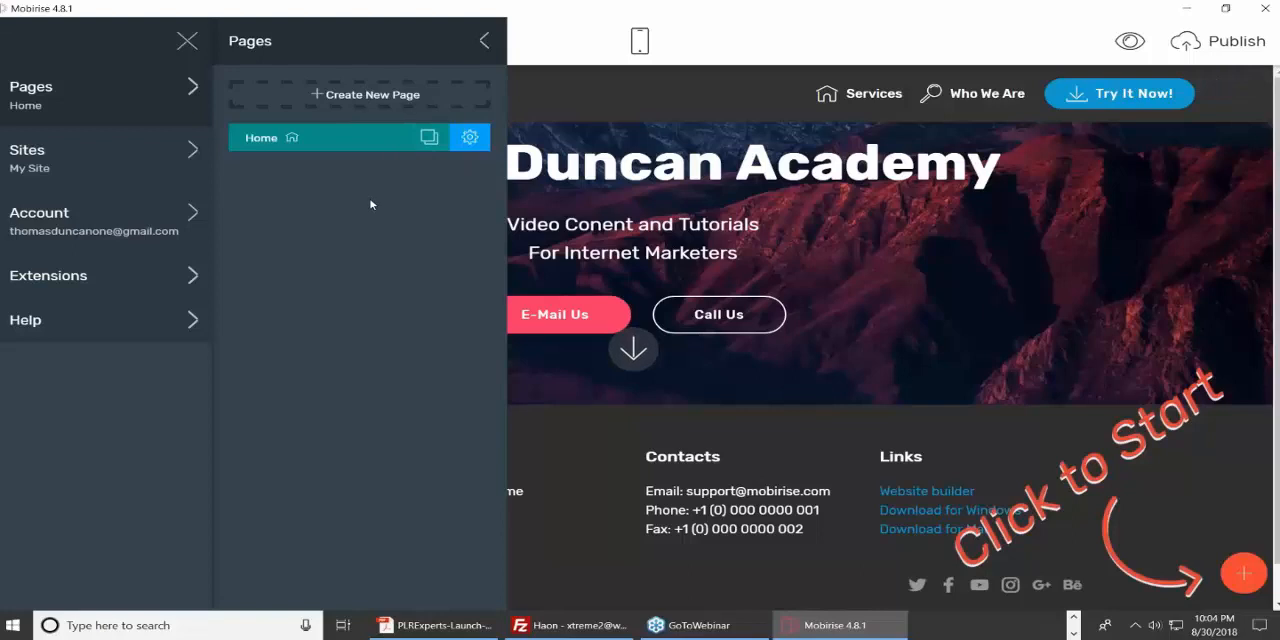
left_click(484, 41)
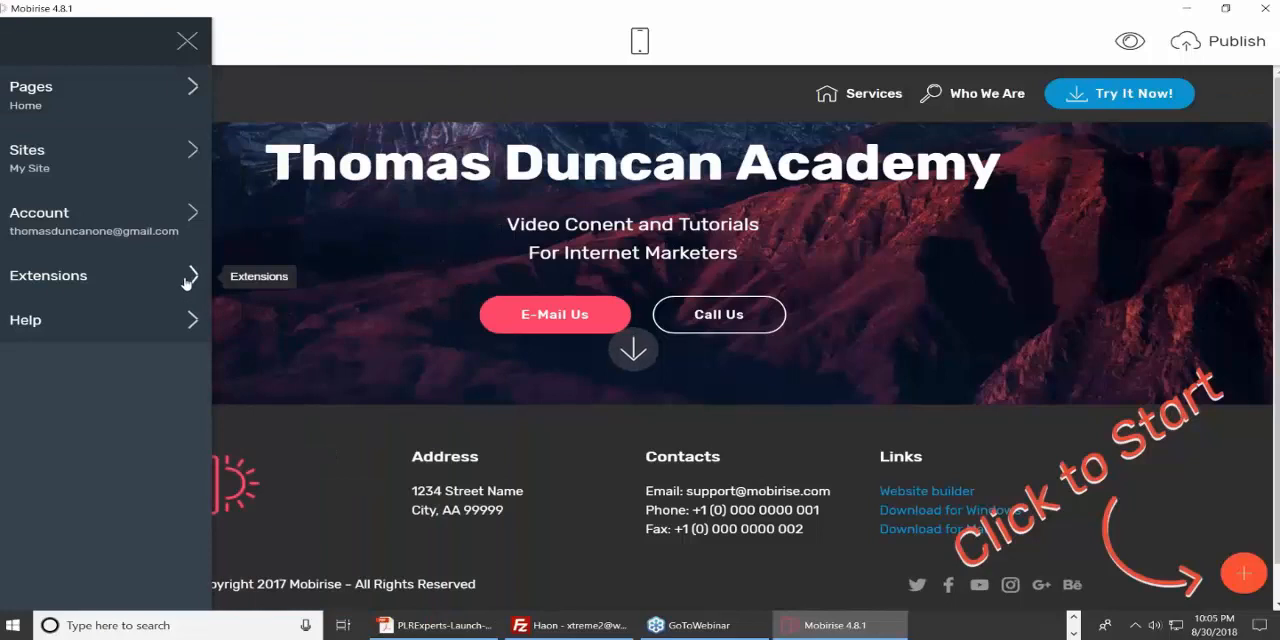
left_click(55, 288)
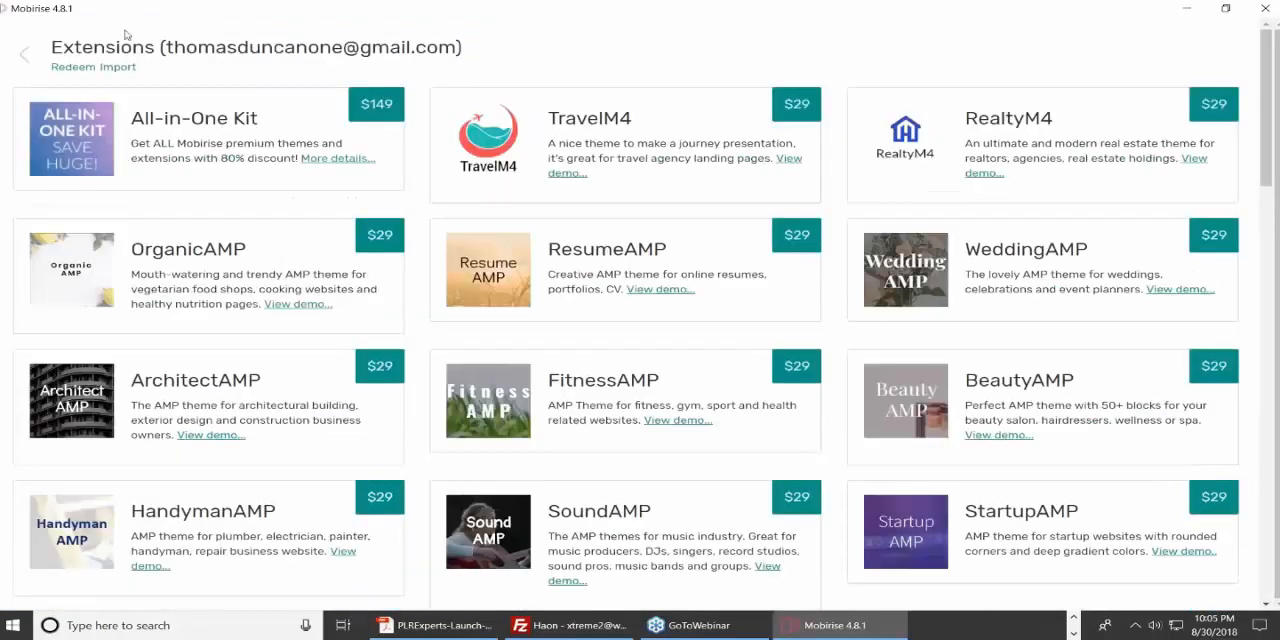
left_click(24, 55)
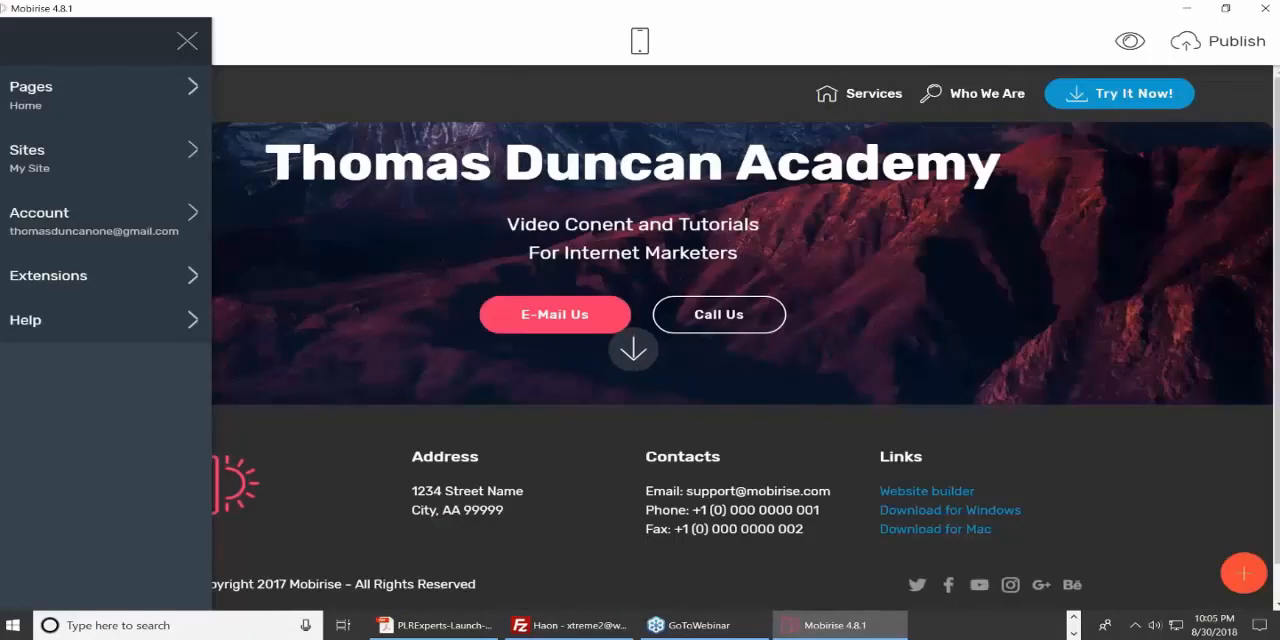
left_click(414, 40)
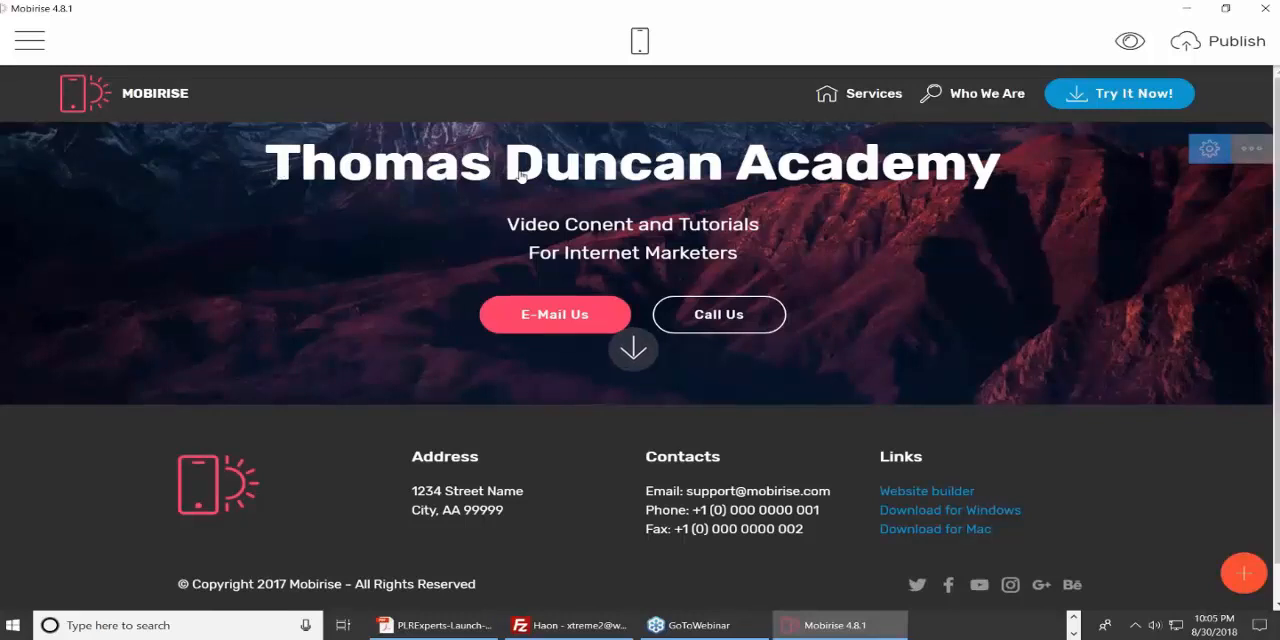
Insert the word "One" before "Academy" in the header block's main heading.
double_click(428, 170)
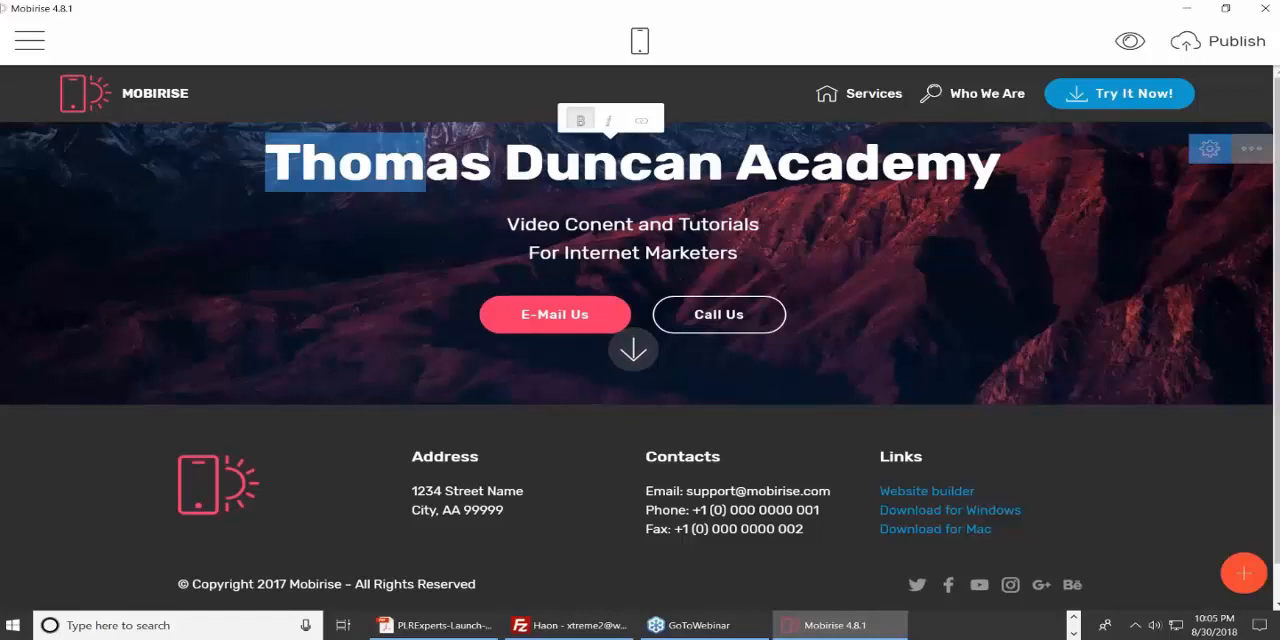
left_click(430, 165)
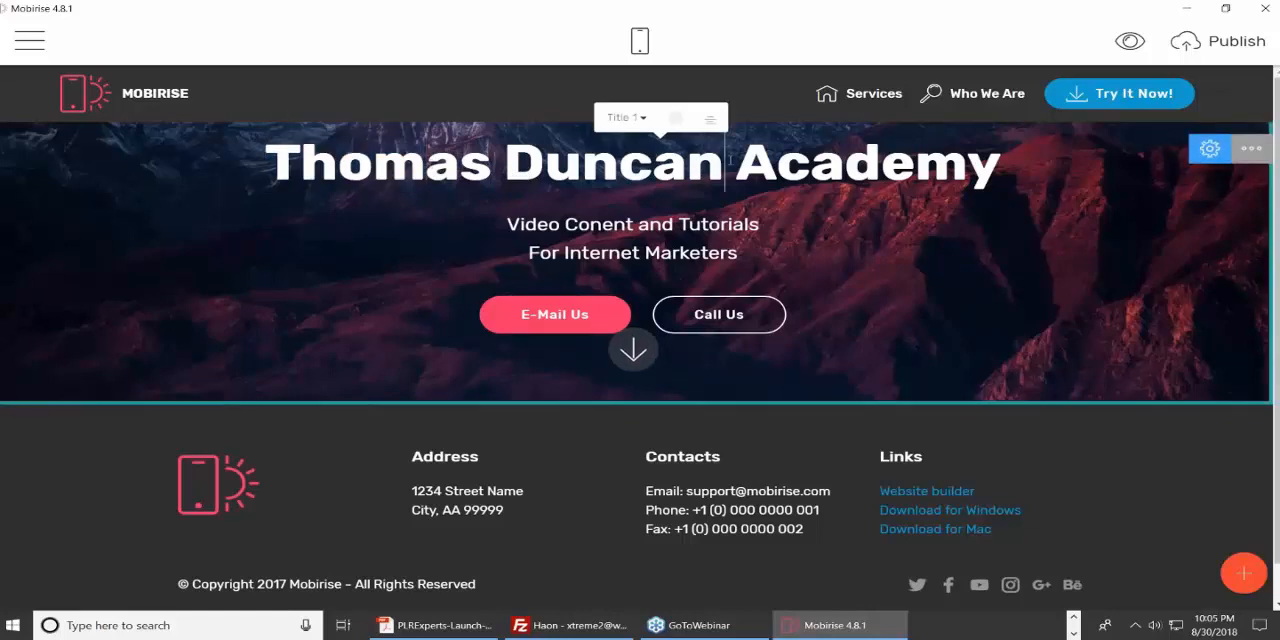
left_click(727, 160)
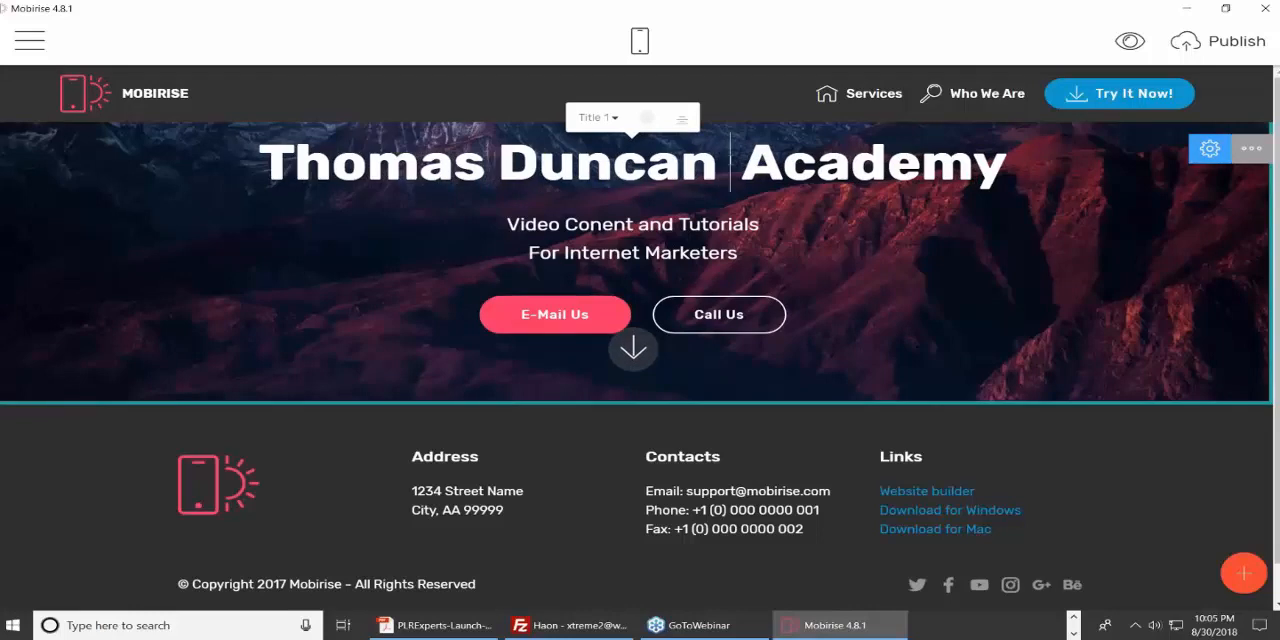
type("One")
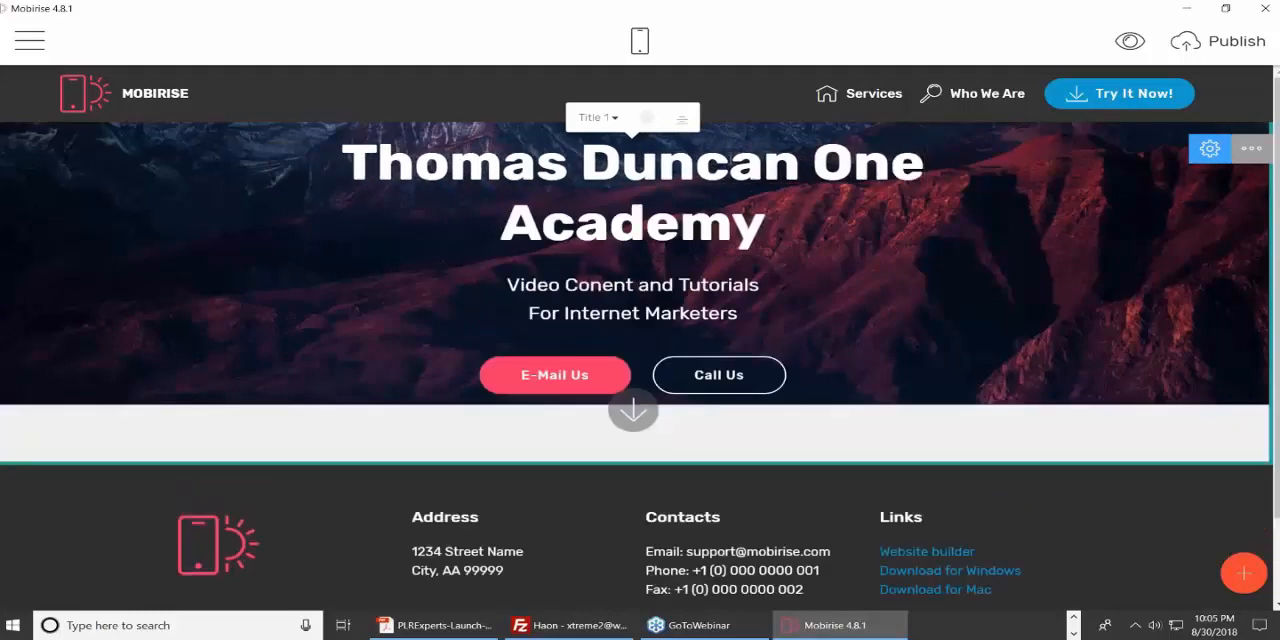
Shorten the first line of the header subtitle to "Video Tutorials".
left_click(654, 290)
left_click(682, 286)
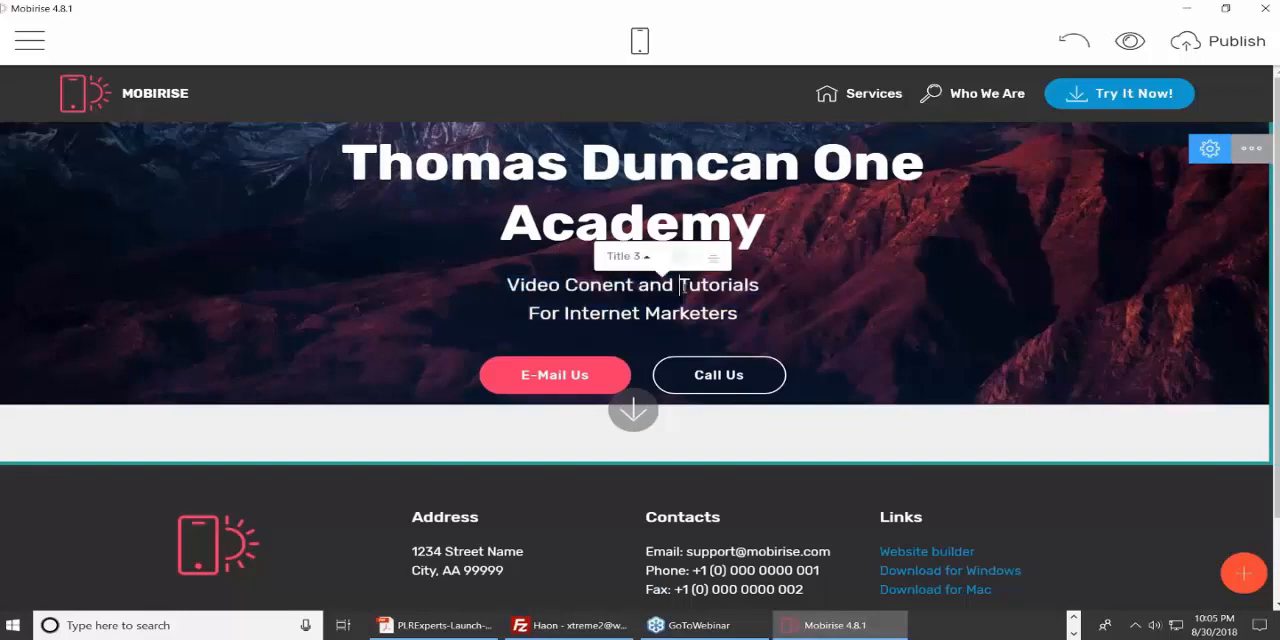
key("BackSpace")
key("BackSpace")
key("BackSpace")
key("BackSpace")
key("BackSpace")
key("BackSpace")
key("BackSpace")
key("BackSpace")
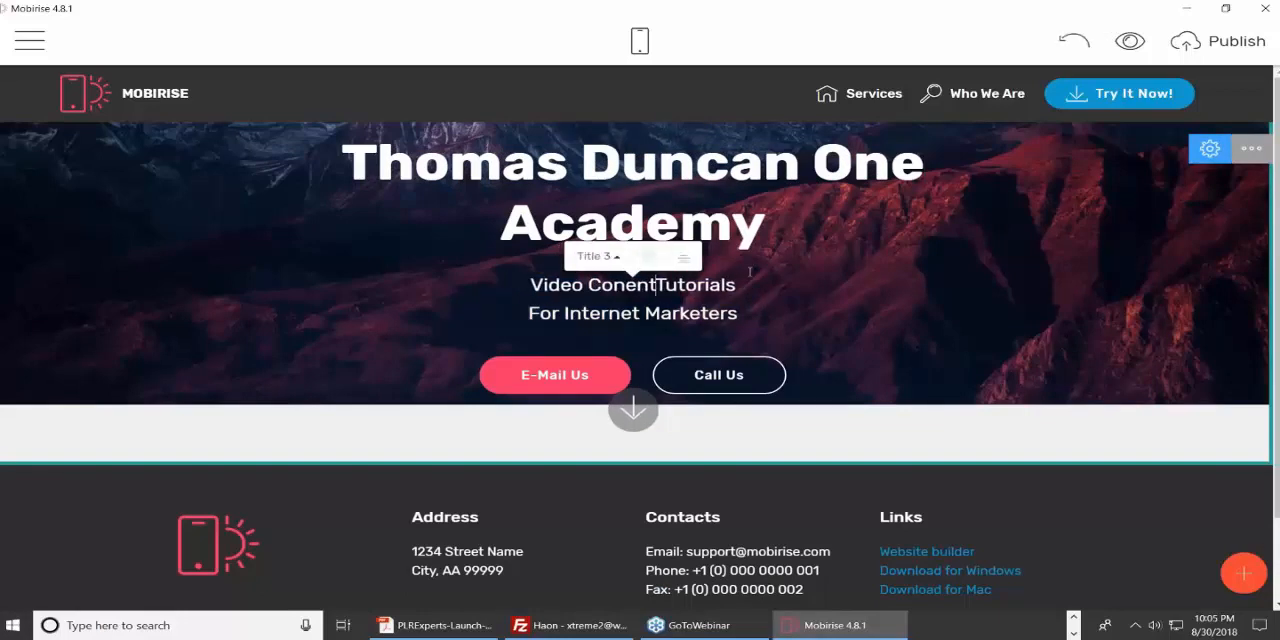
key("BackSpace")
key("BackSpace")
key("BackSpace")
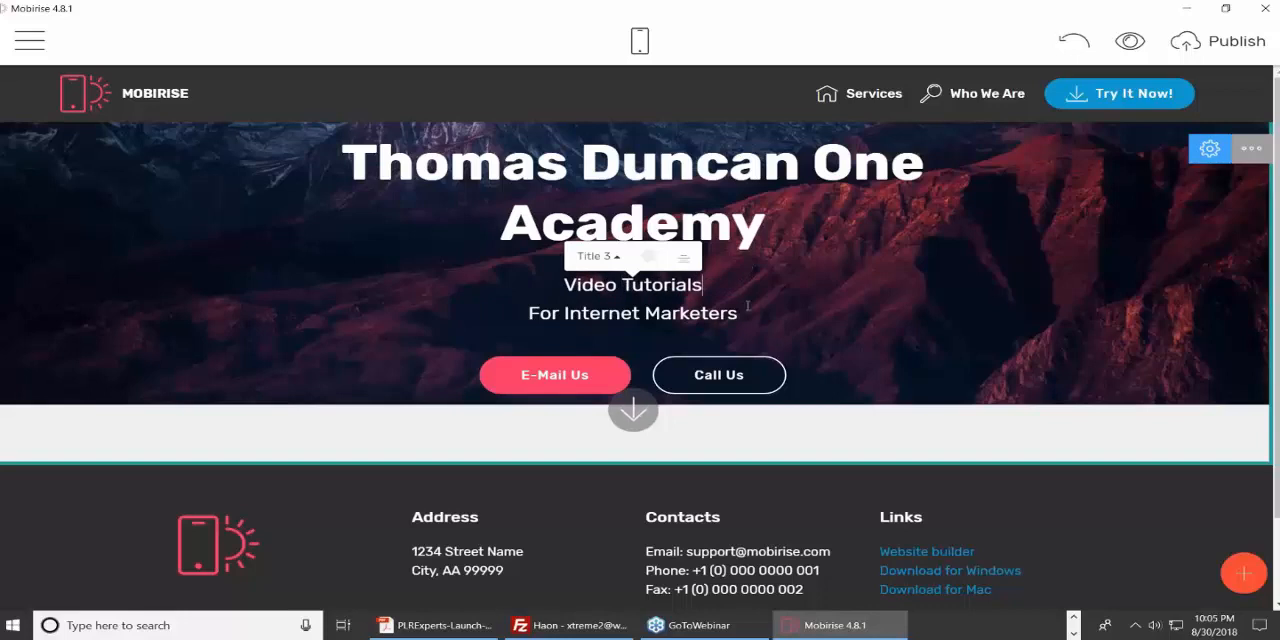
Make the subtitle line "Video Tutorials" bold.
left_click_drag(563, 286, 708, 286)
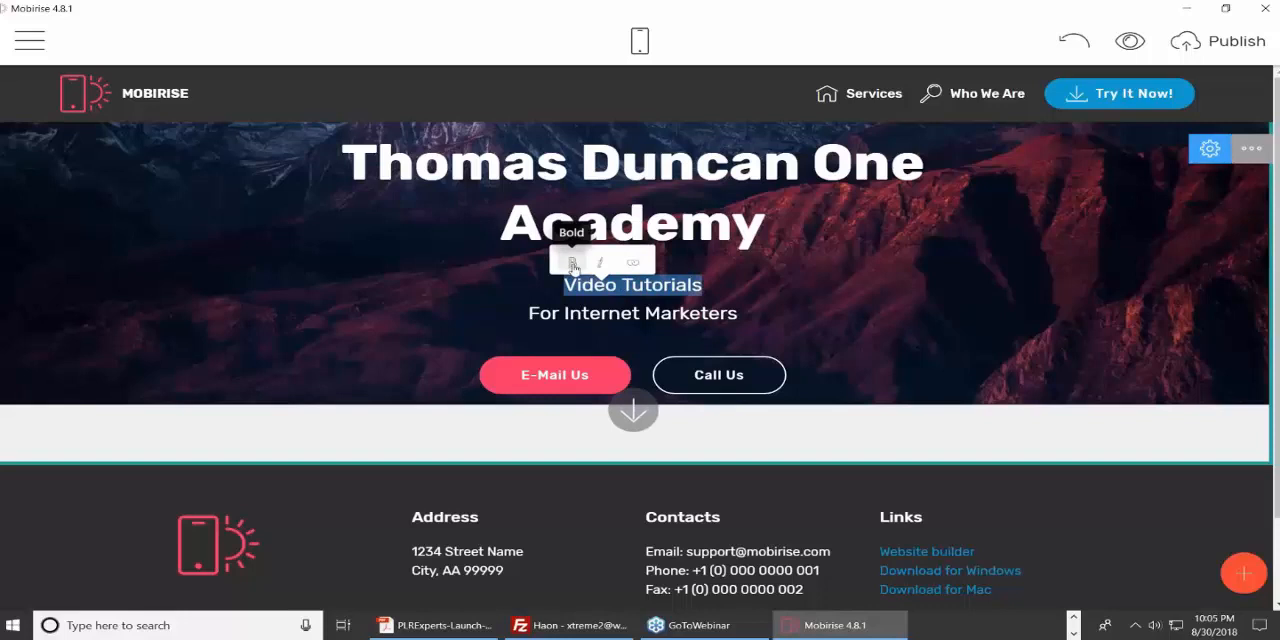
left_click(572, 264)
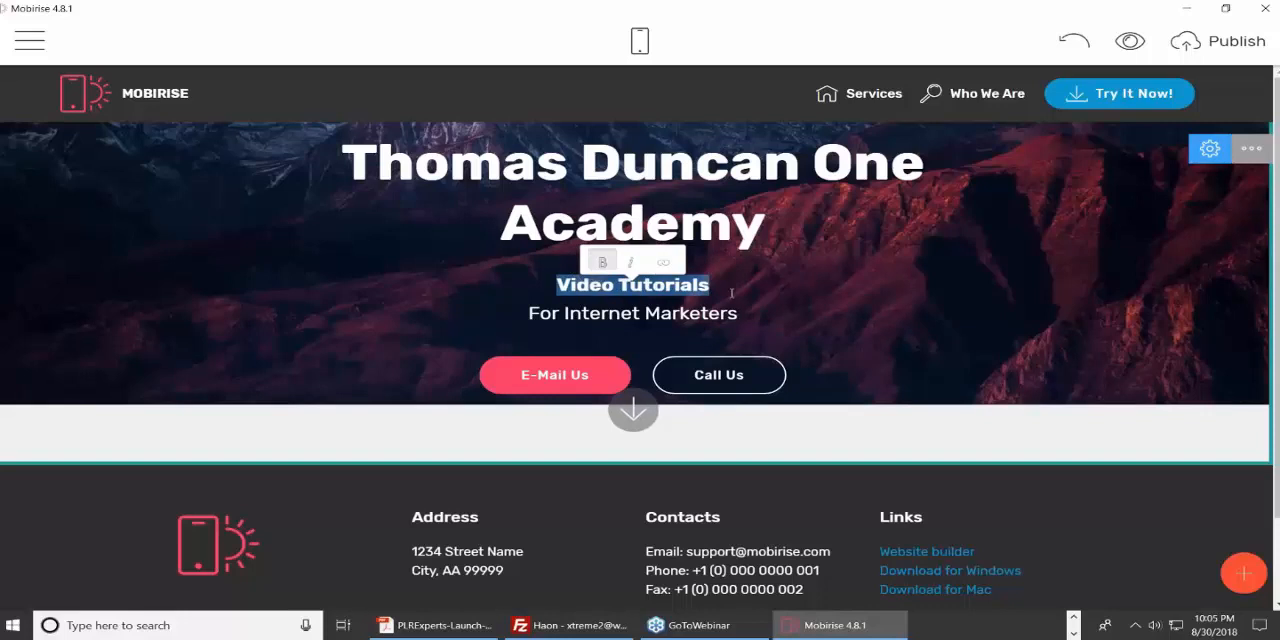
left_click(730, 293)
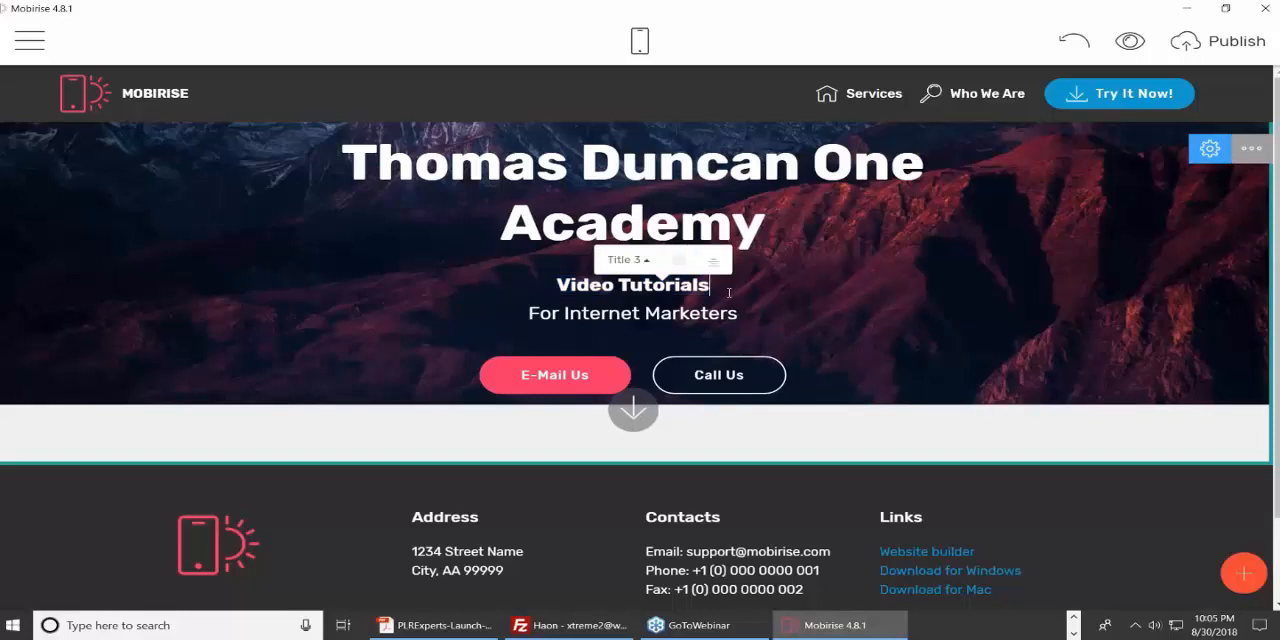
Try the Title 1 and Title 2 text styles on the header subtitle and return it to Title 3.
left_click(647, 263)
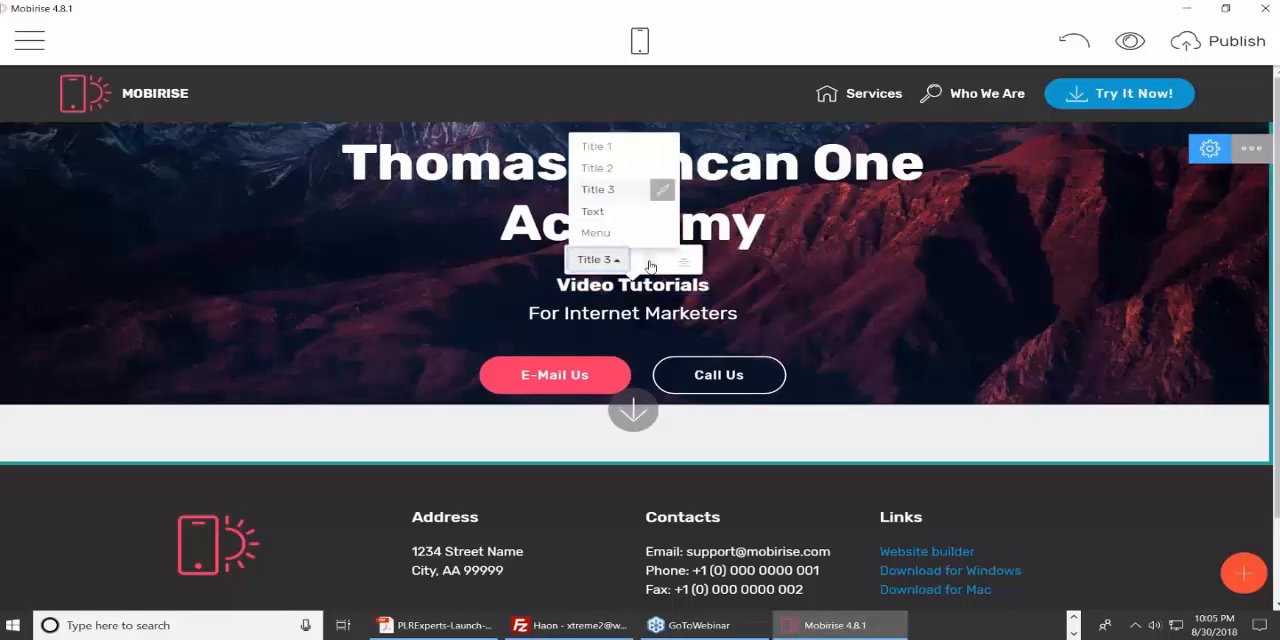
left_click(603, 147)
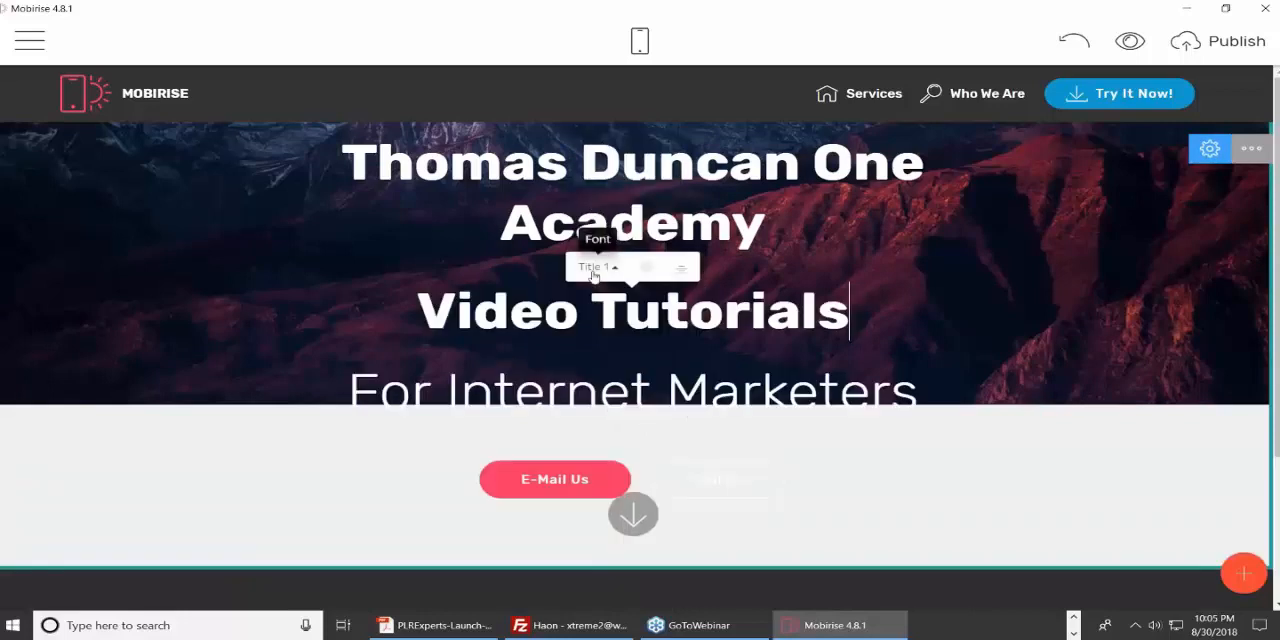
left_click(605, 266)
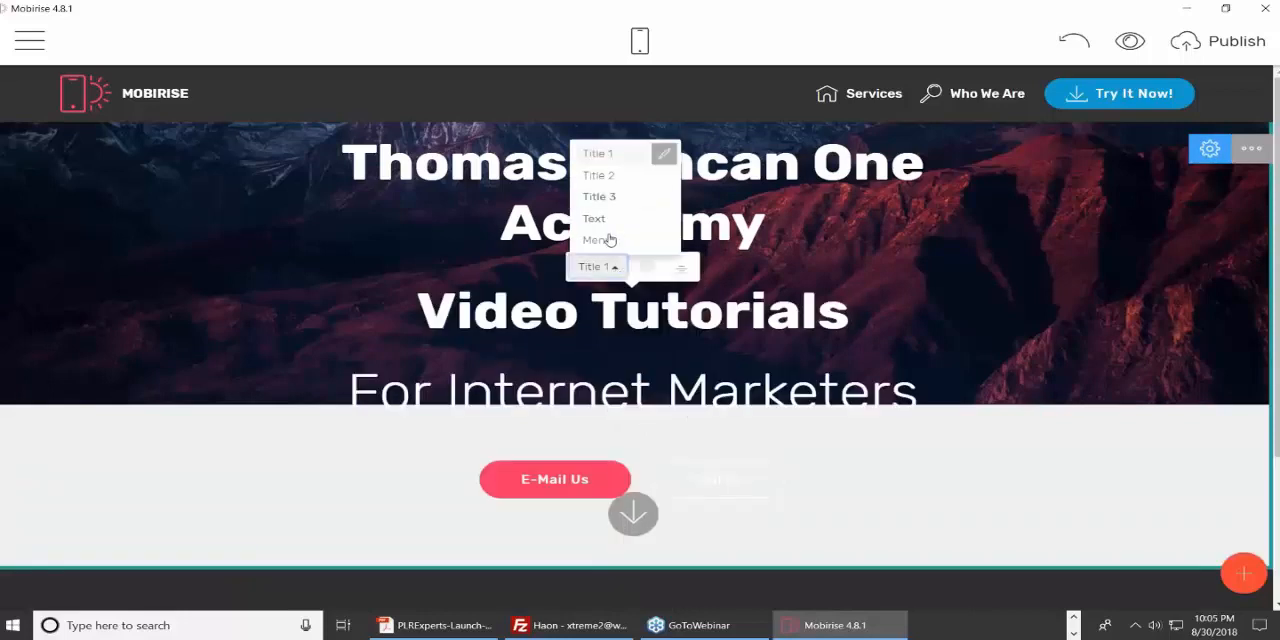
left_click(610, 177)
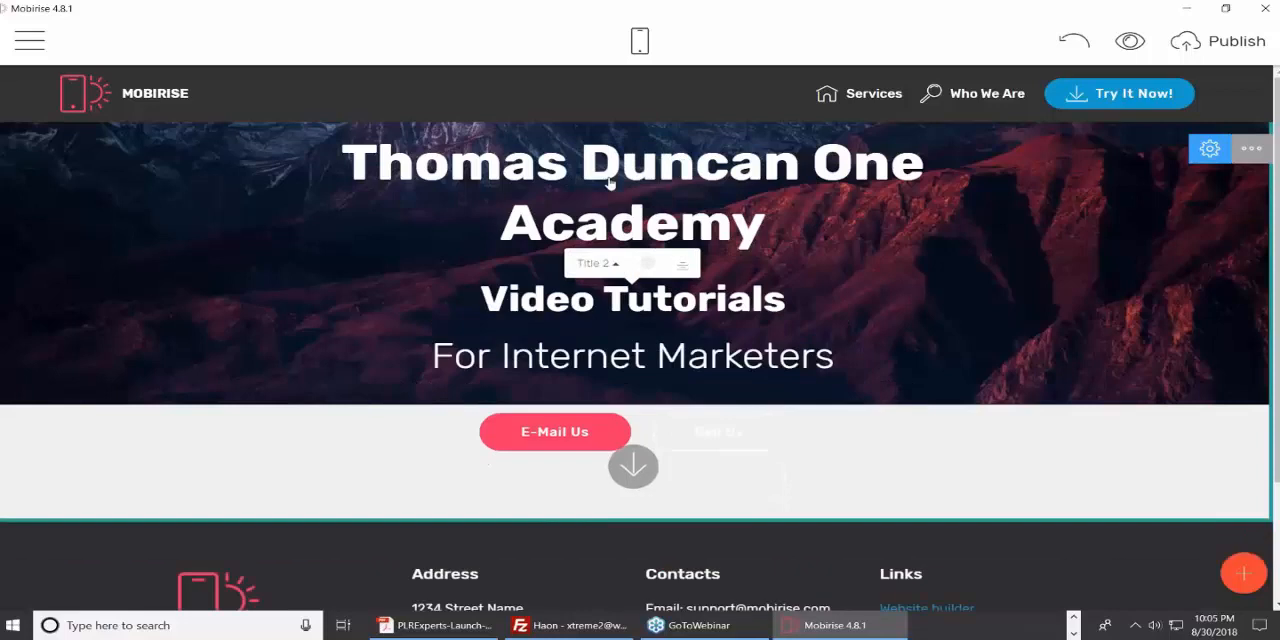
left_click(606, 264)
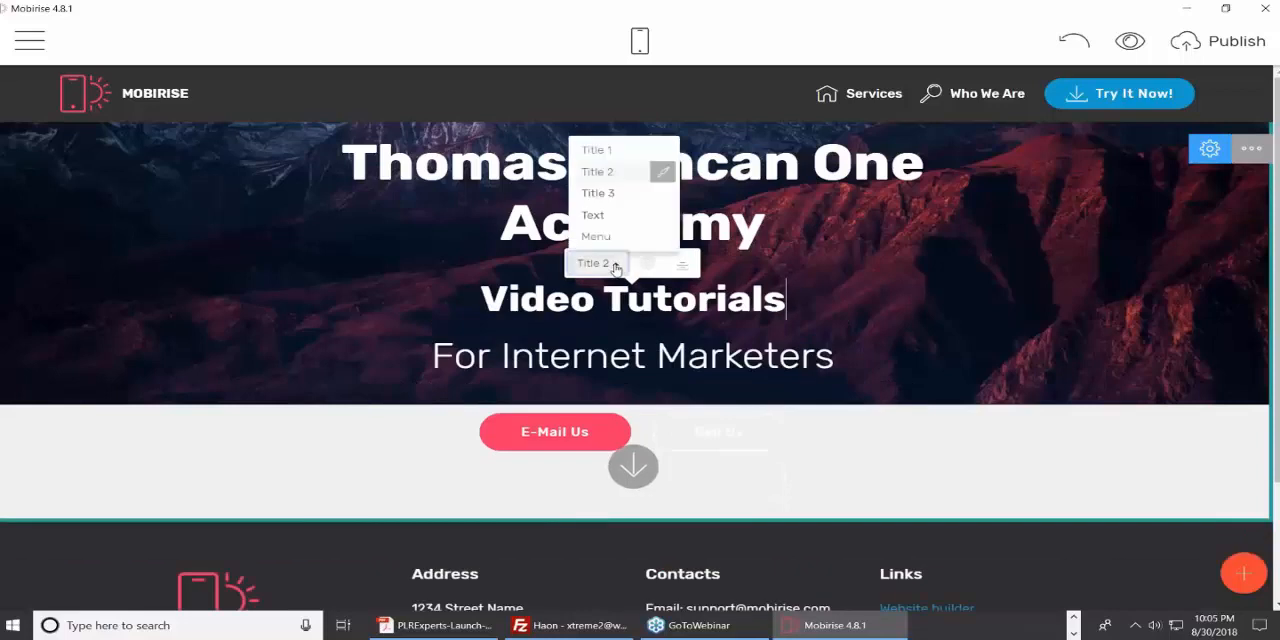
left_click(608, 194)
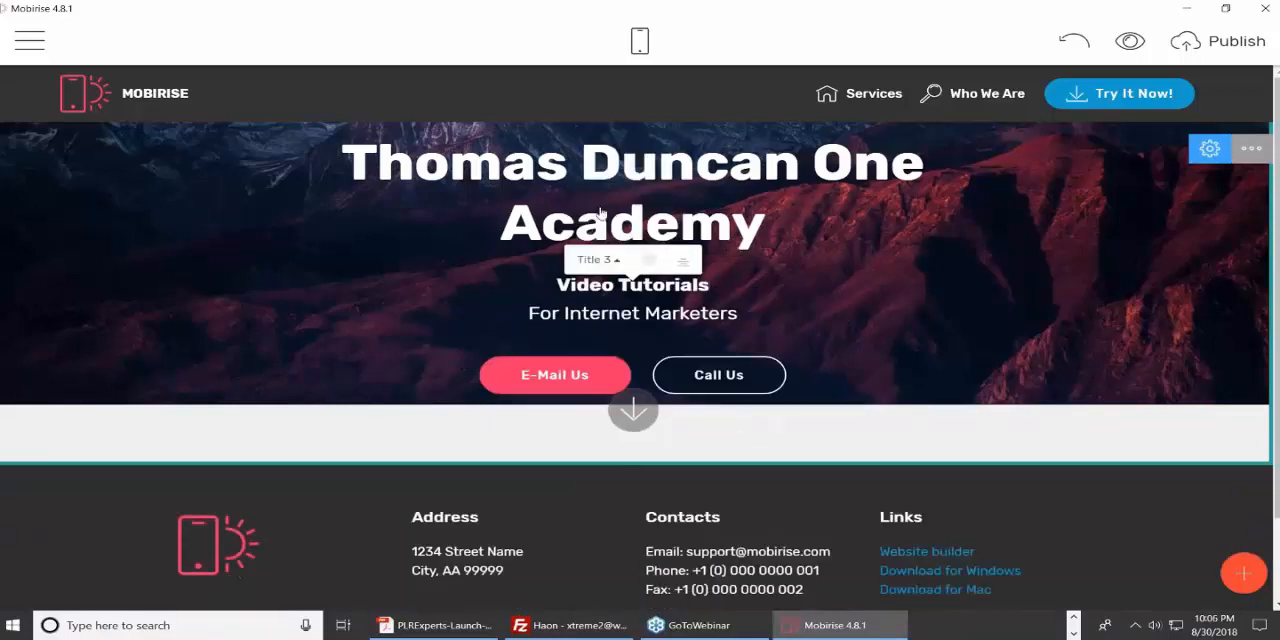
left_click(479, 321)
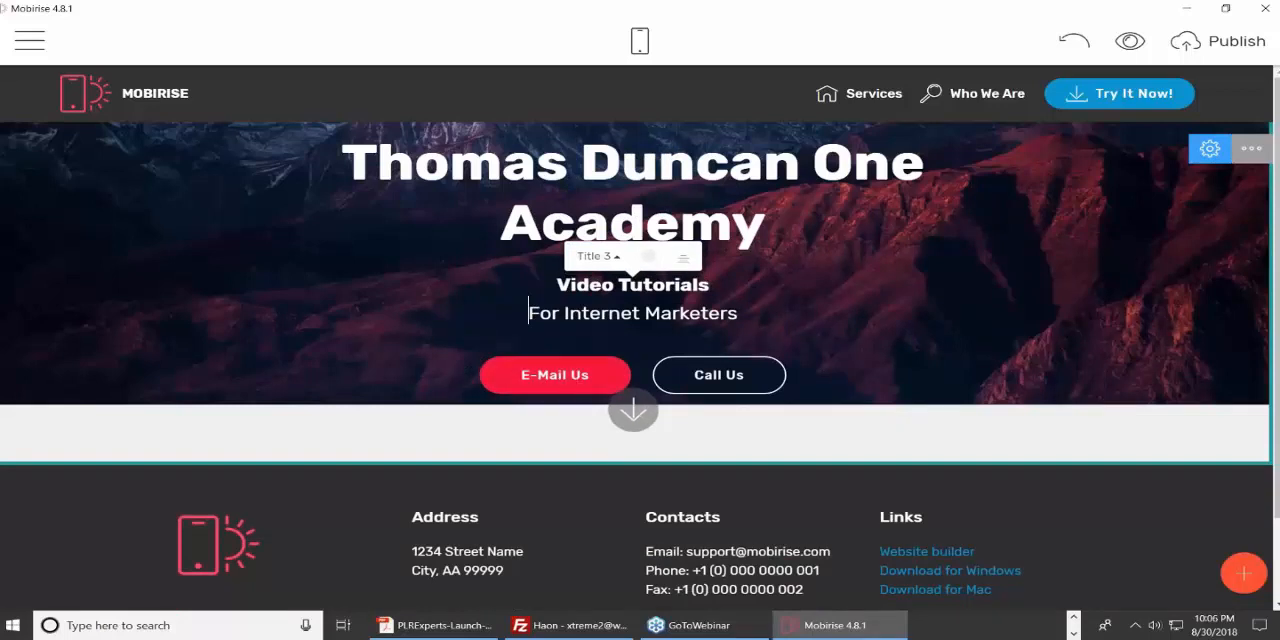
Link the header's "E-Mail Us" button to the web address haon.biz, set to open in a new window.
left_click(584, 379)
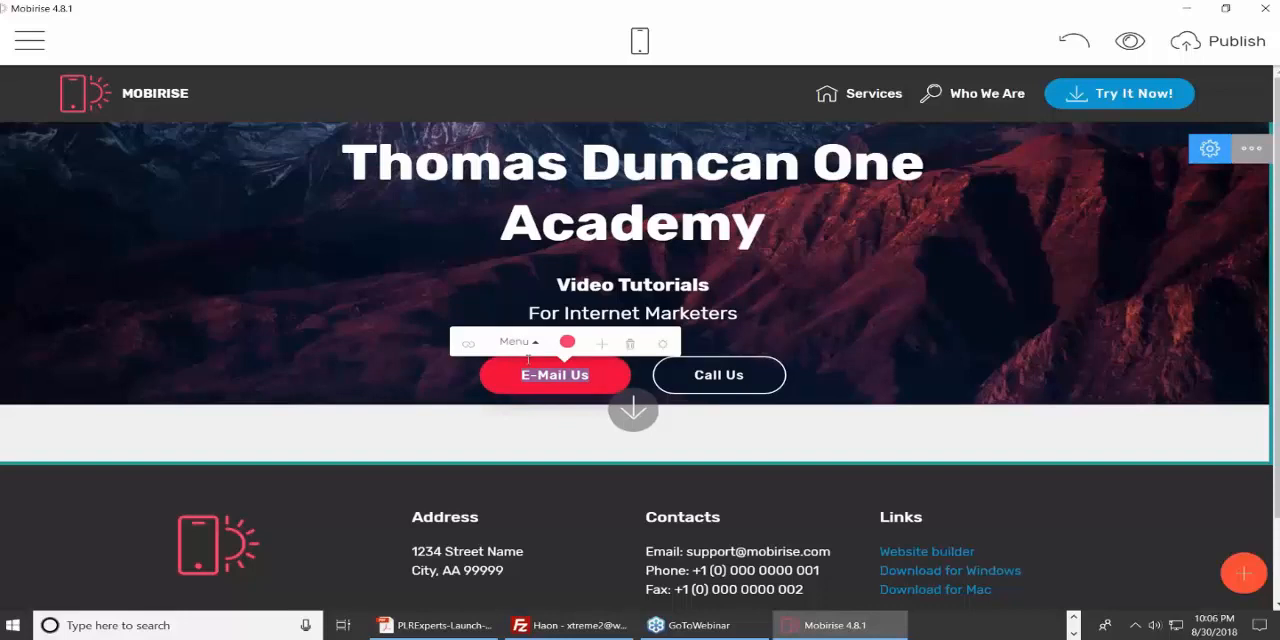
left_click(468, 343)
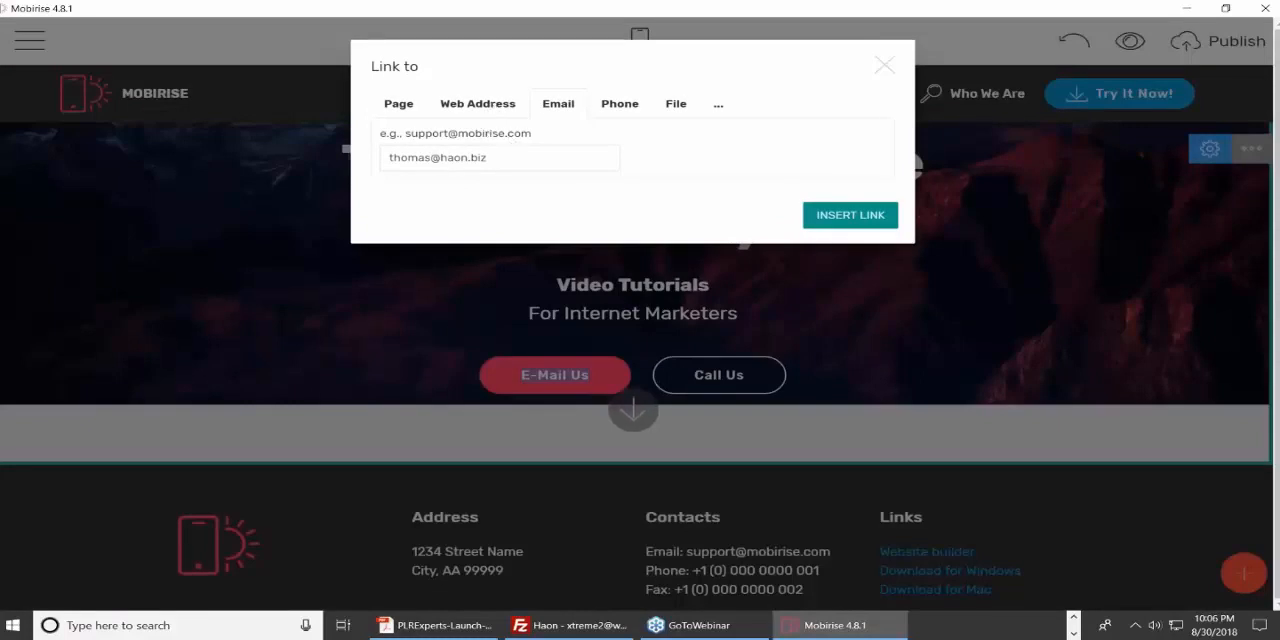
left_click(477, 110)
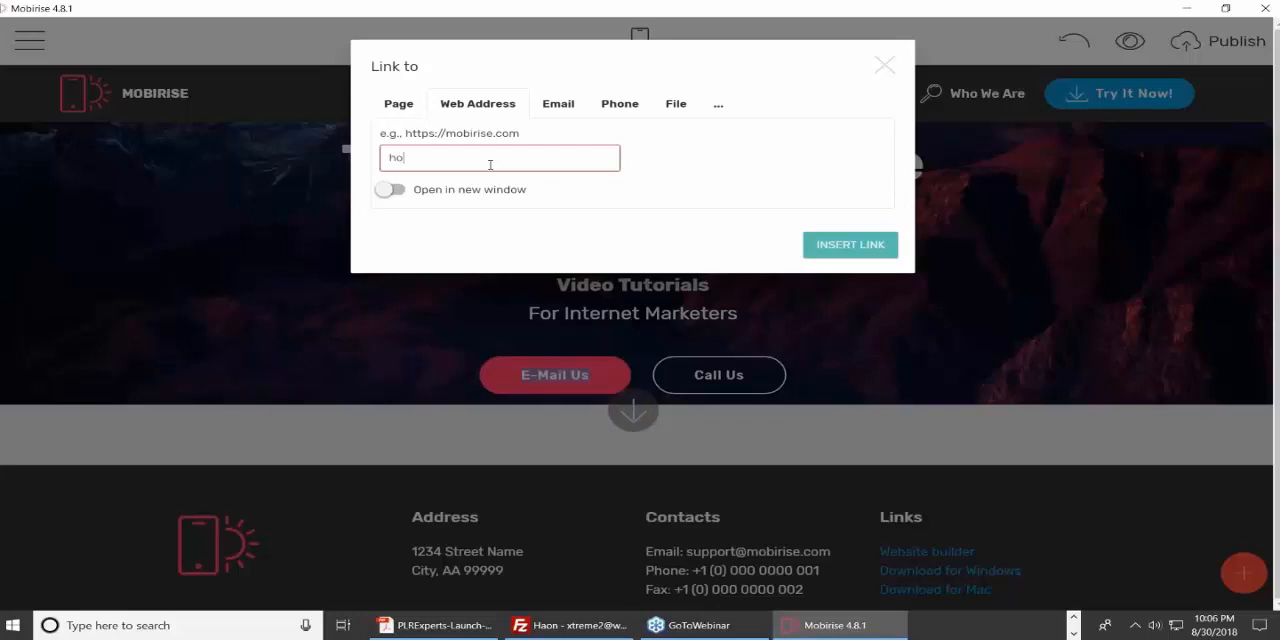
type("haon.biz")
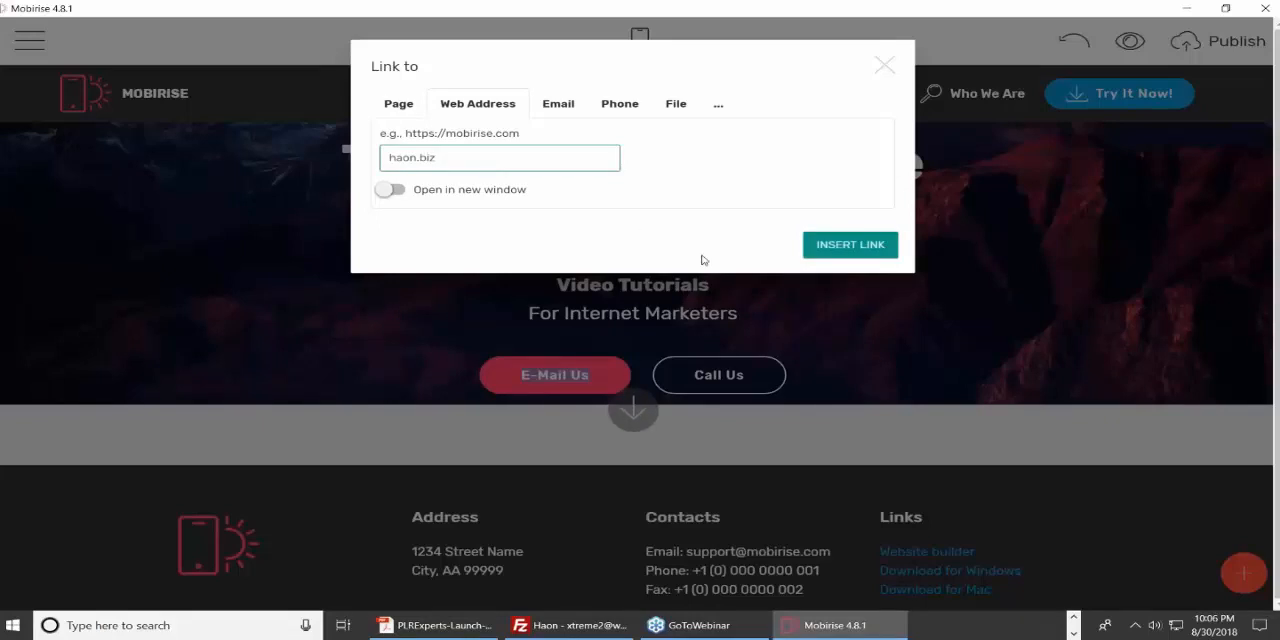
left_click(400, 192)
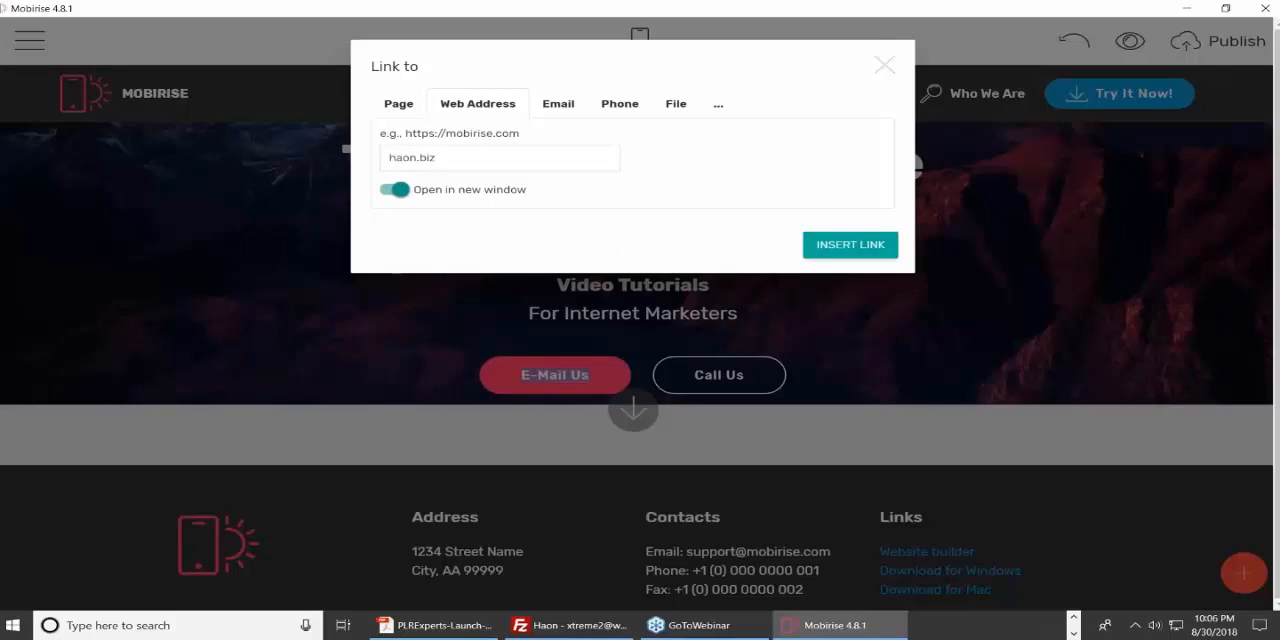
left_click(850, 244)
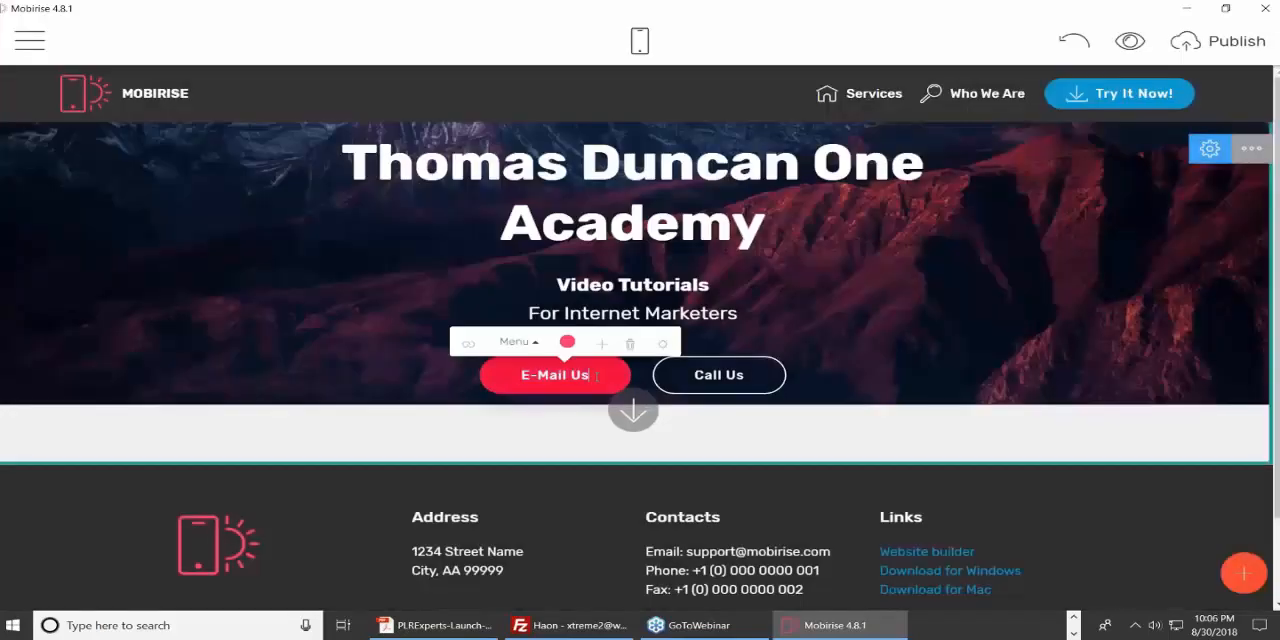
Change the label of the header's "E-Mail Us" button to "Visit Us".
left_click_drag(597, 375, 515, 377)
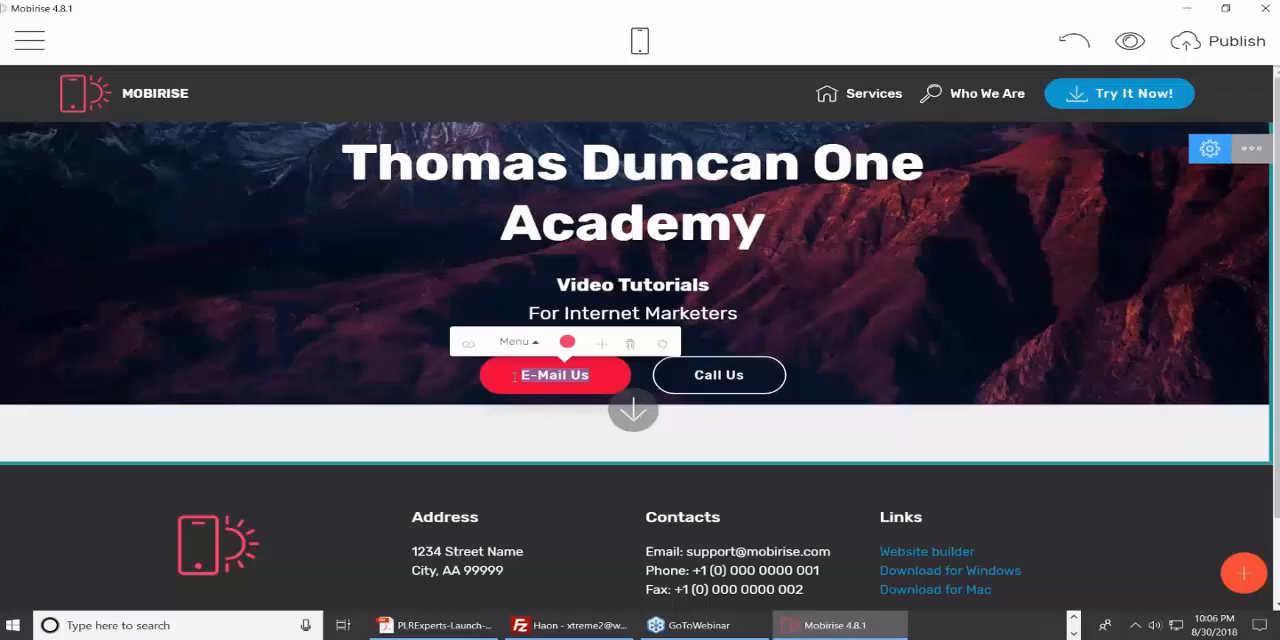
type("Vis")
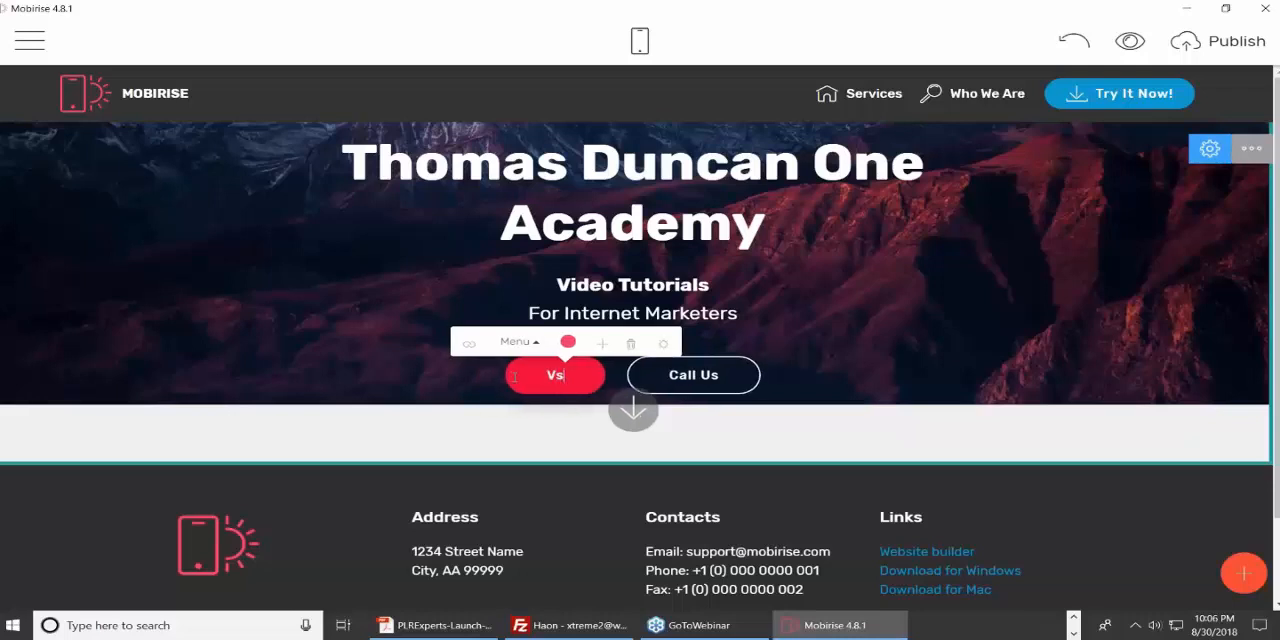
type("it")
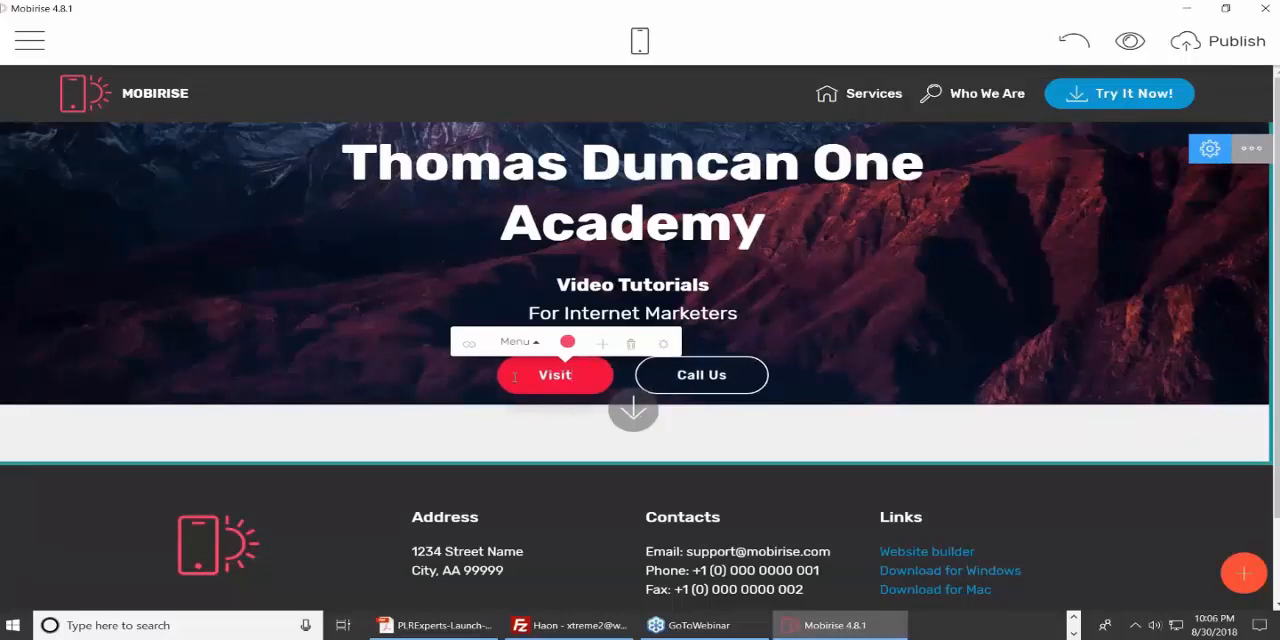
type(" Us")
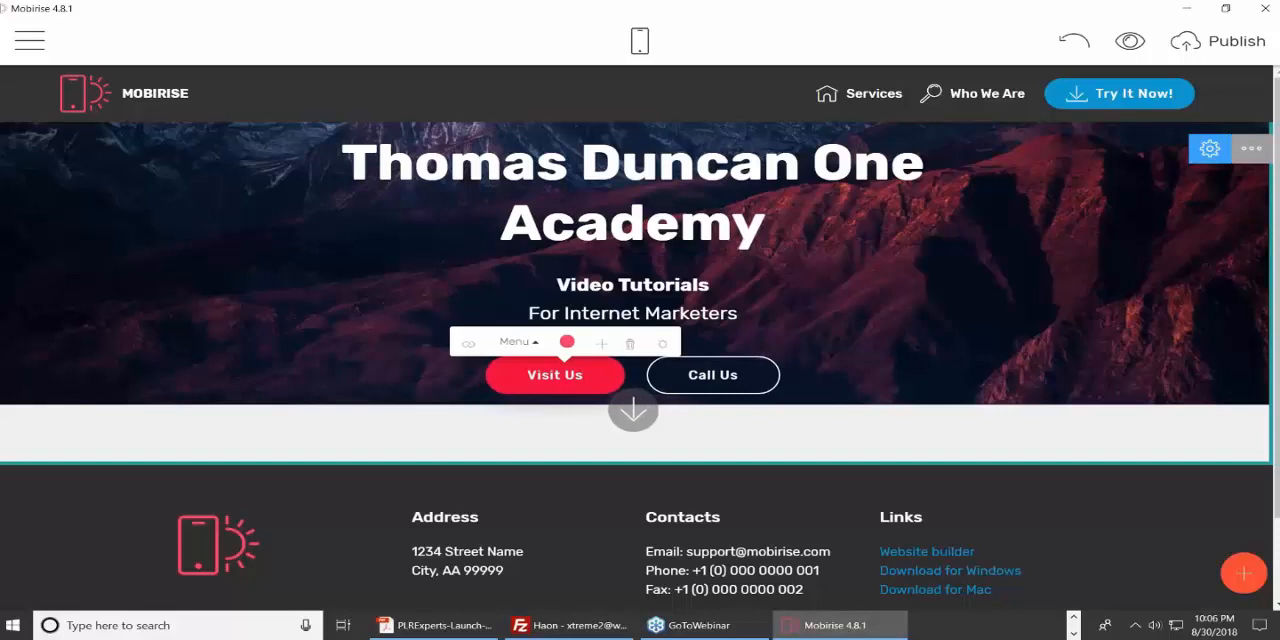
Change the link of the header's "Call Us" button to an email link with the contact's email address.
double_click(712, 375)
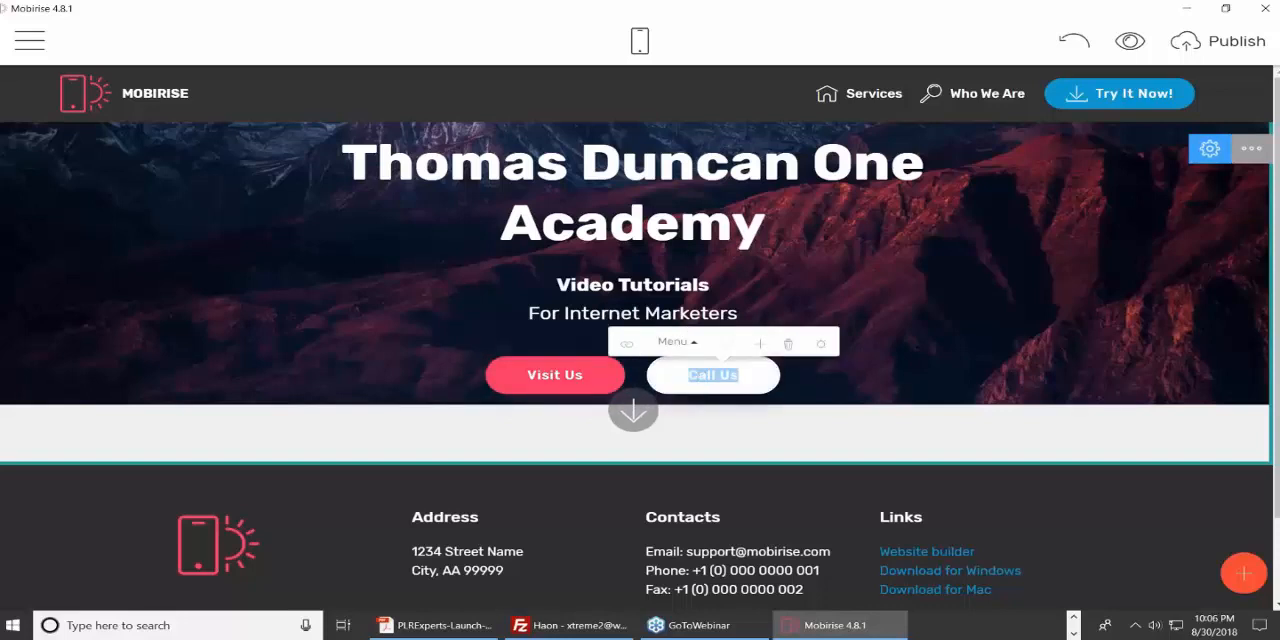
left_click(627, 344)
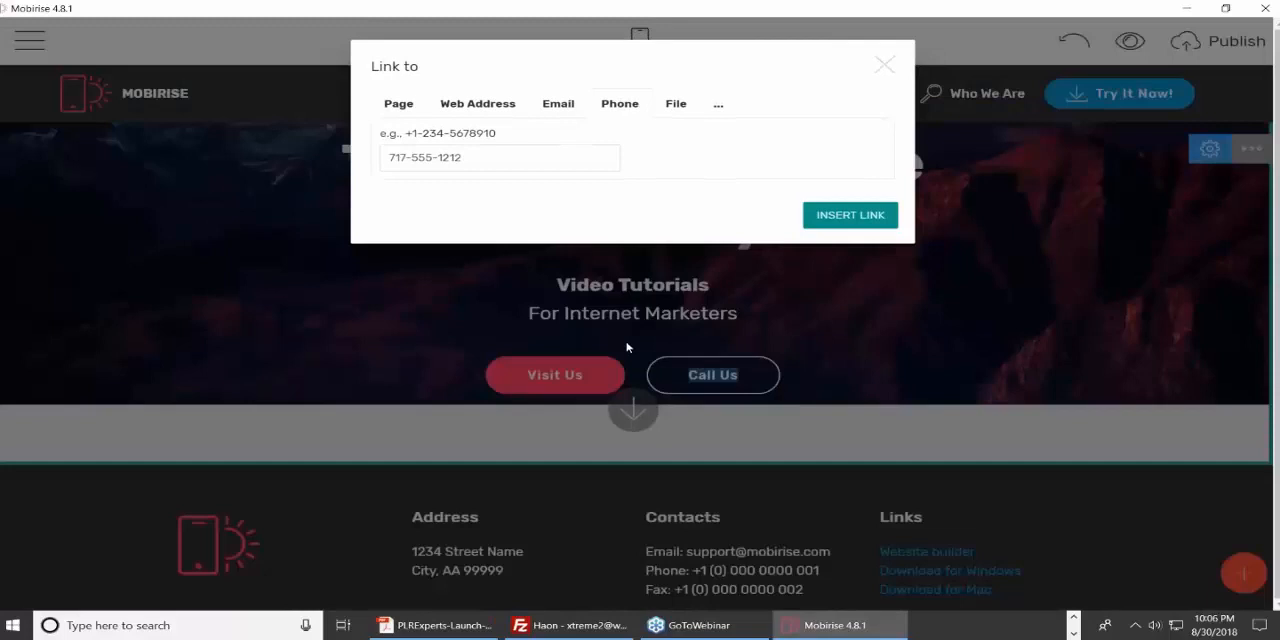
left_click(560, 106)
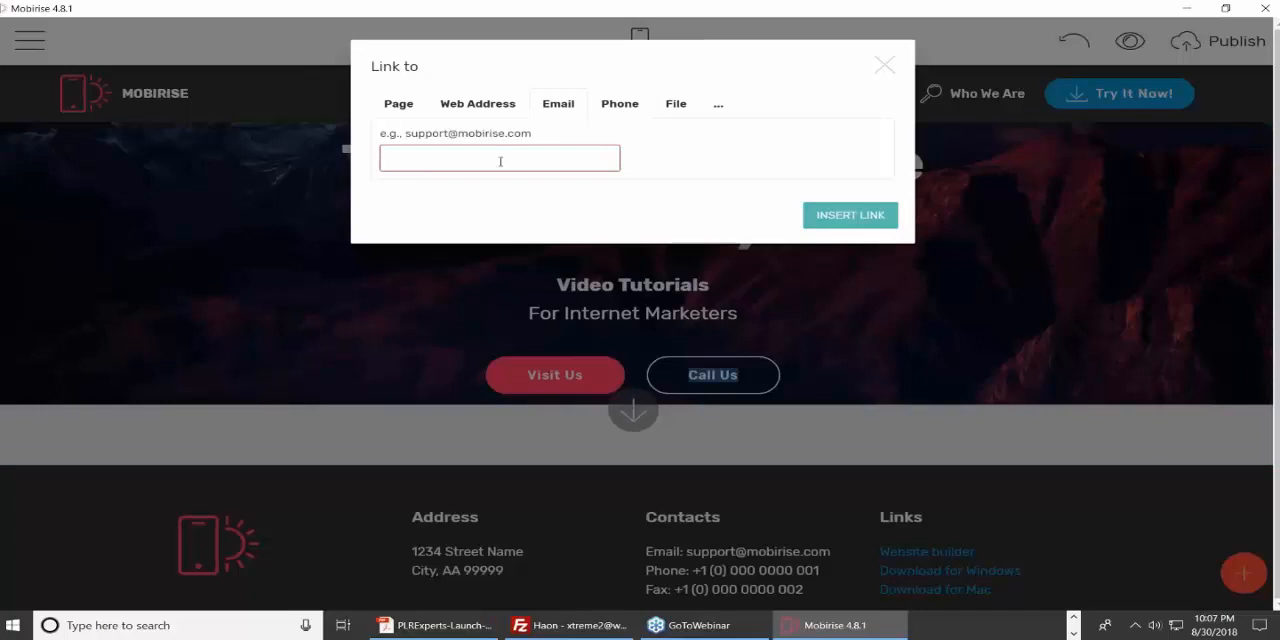
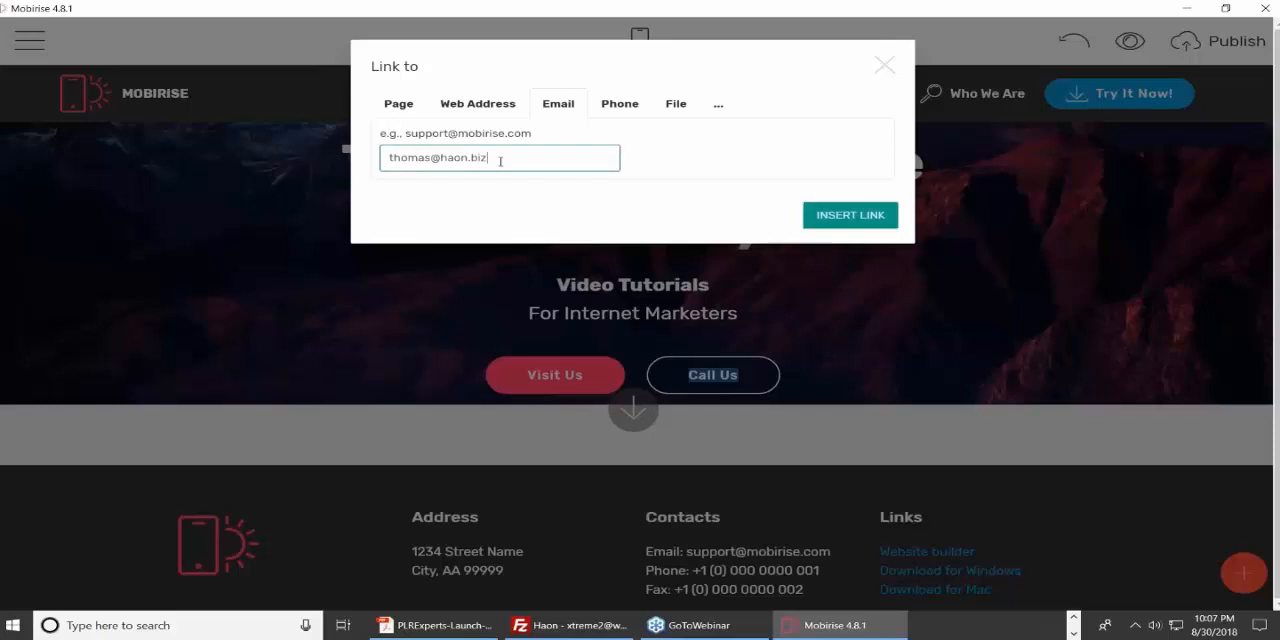
left_click(641, 169)
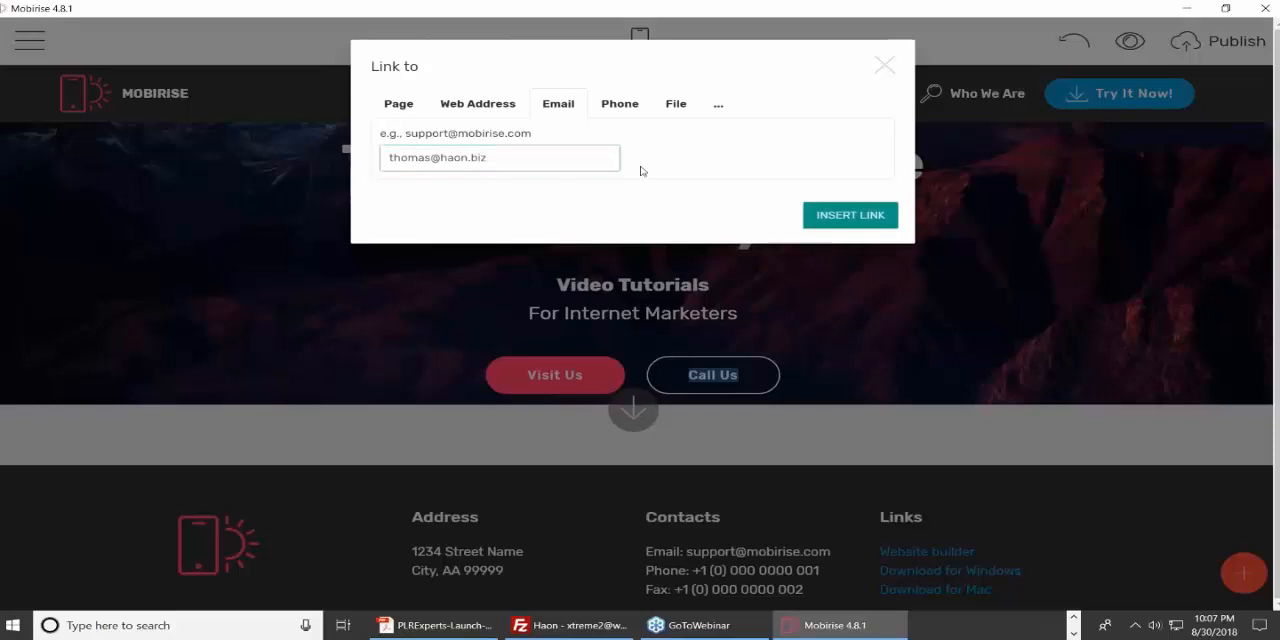
left_click(866, 218)
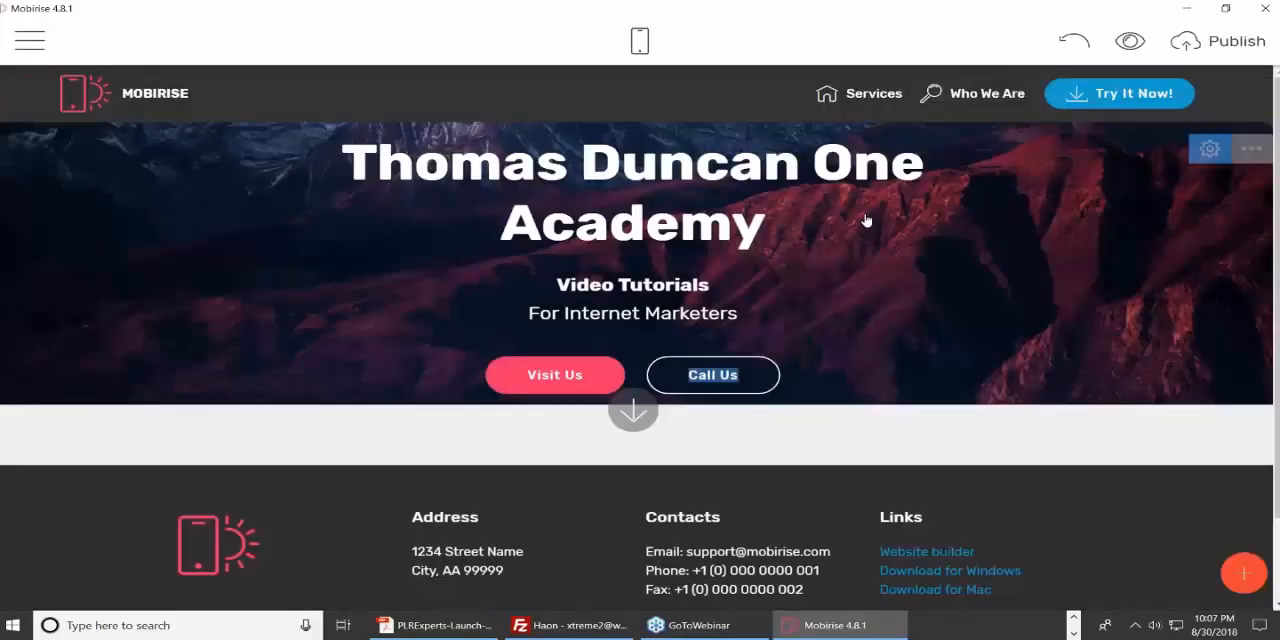
Change the "Call Us" button's color to the solid tan swatch.
left_click(752, 383)
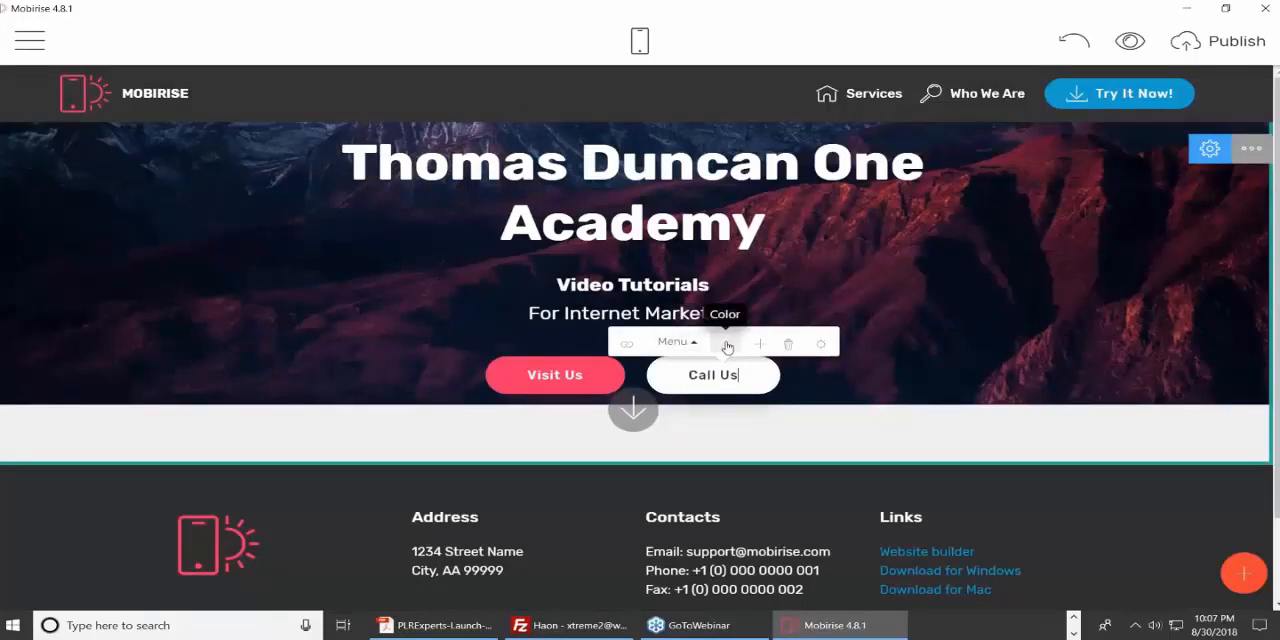
left_click(728, 346)
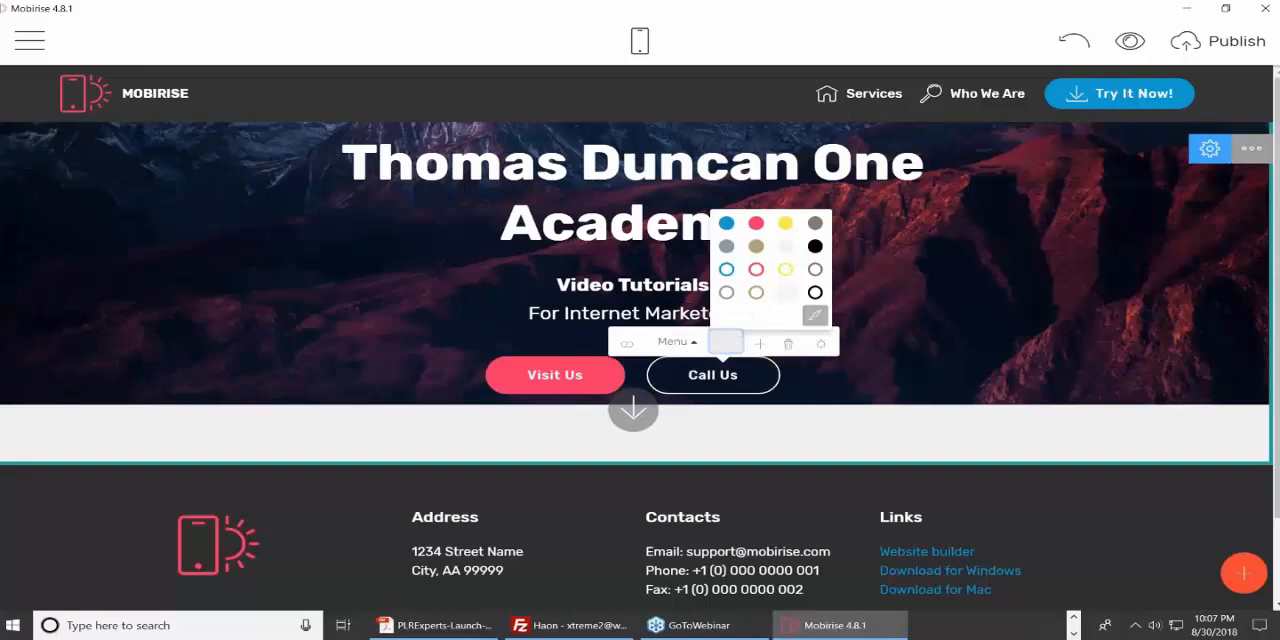
left_click(757, 248)
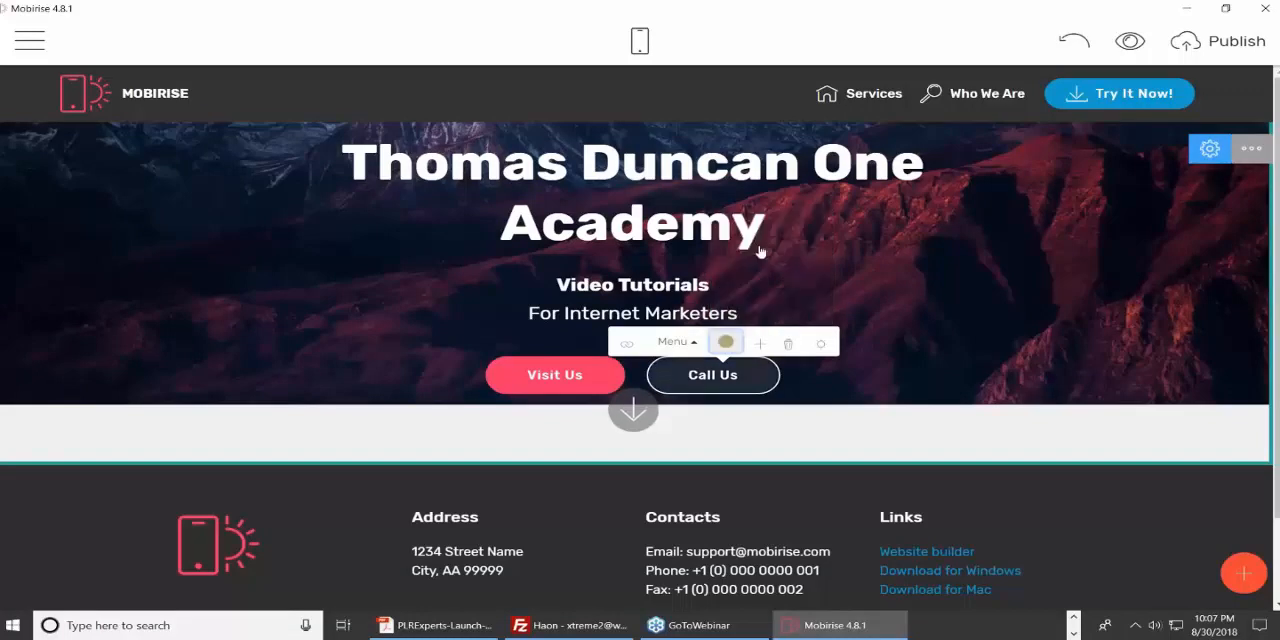
Turn off Rounded Buttons in the site styles, leaving Animation on Scroll off, and return to the page.
left_click(726, 343)
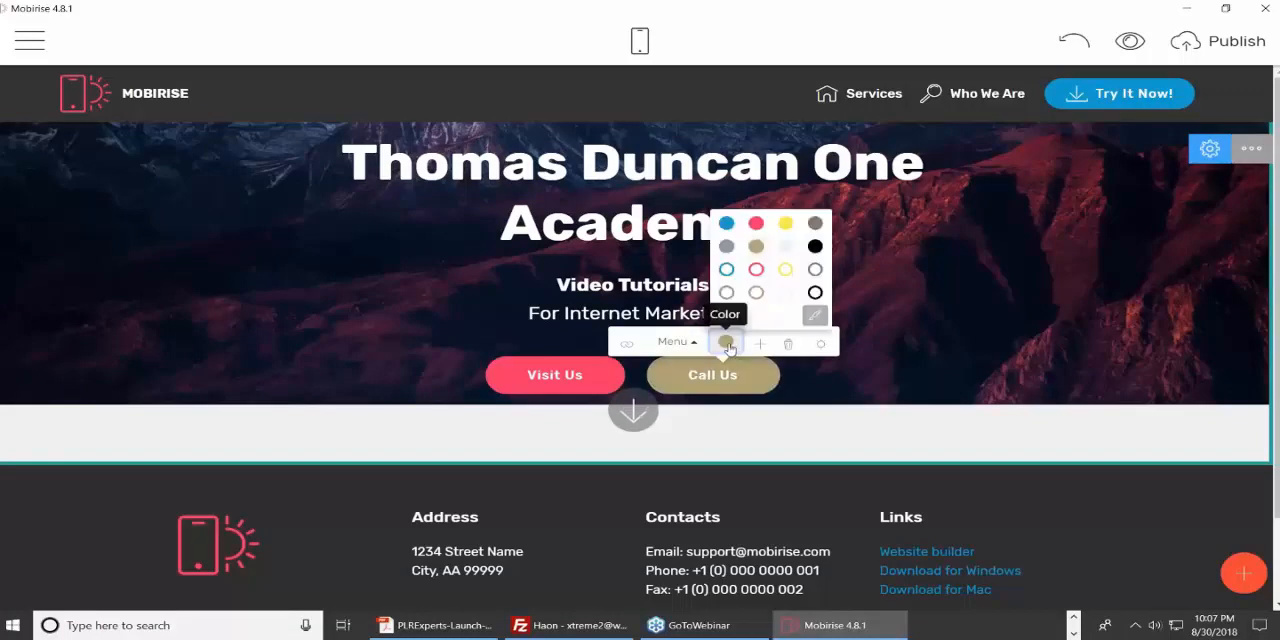
left_click(815, 317)
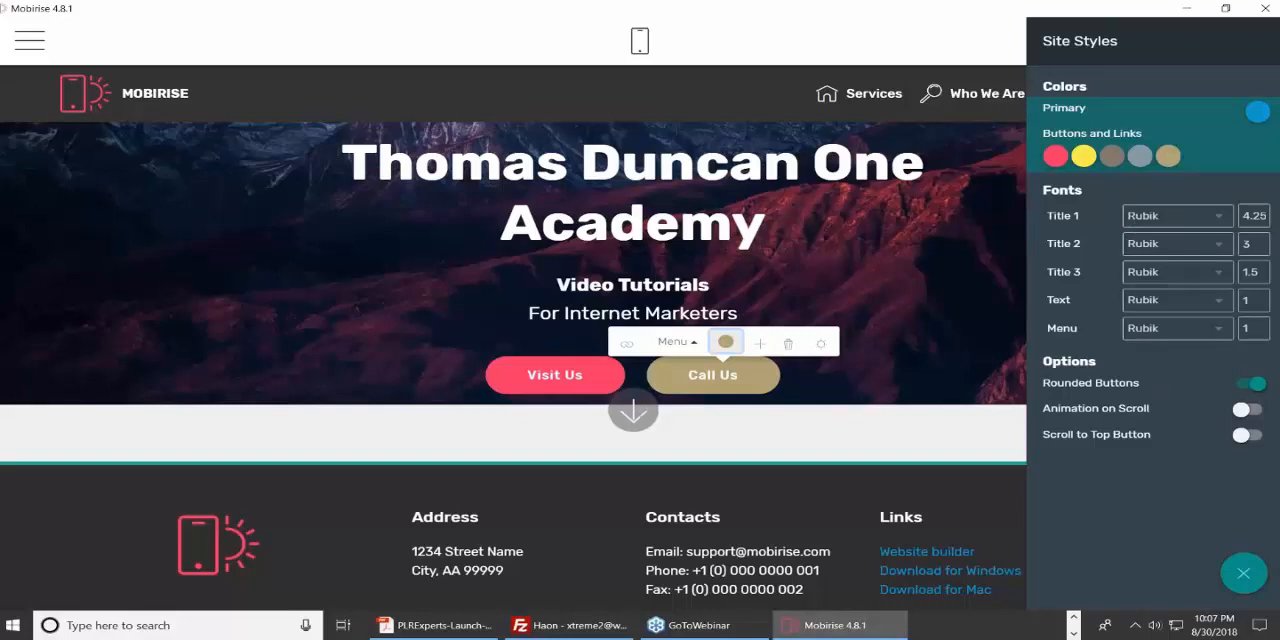
left_click(1250, 387)
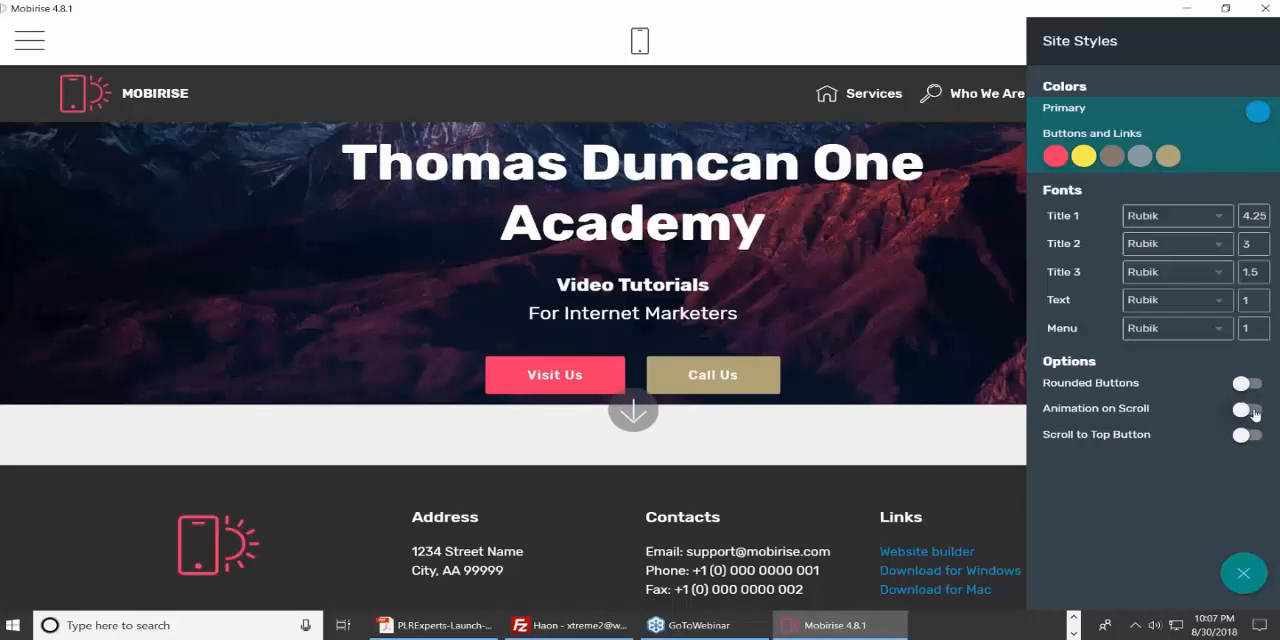
left_click(1255, 413)
left_click(1242, 413)
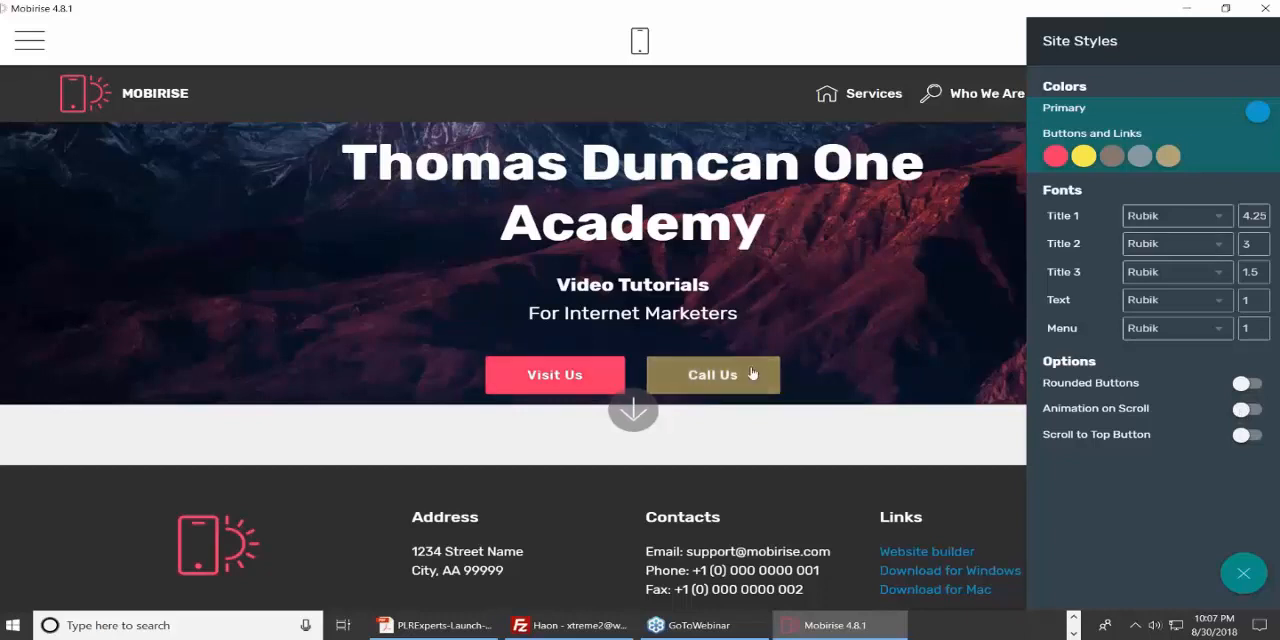
left_click(1241, 577)
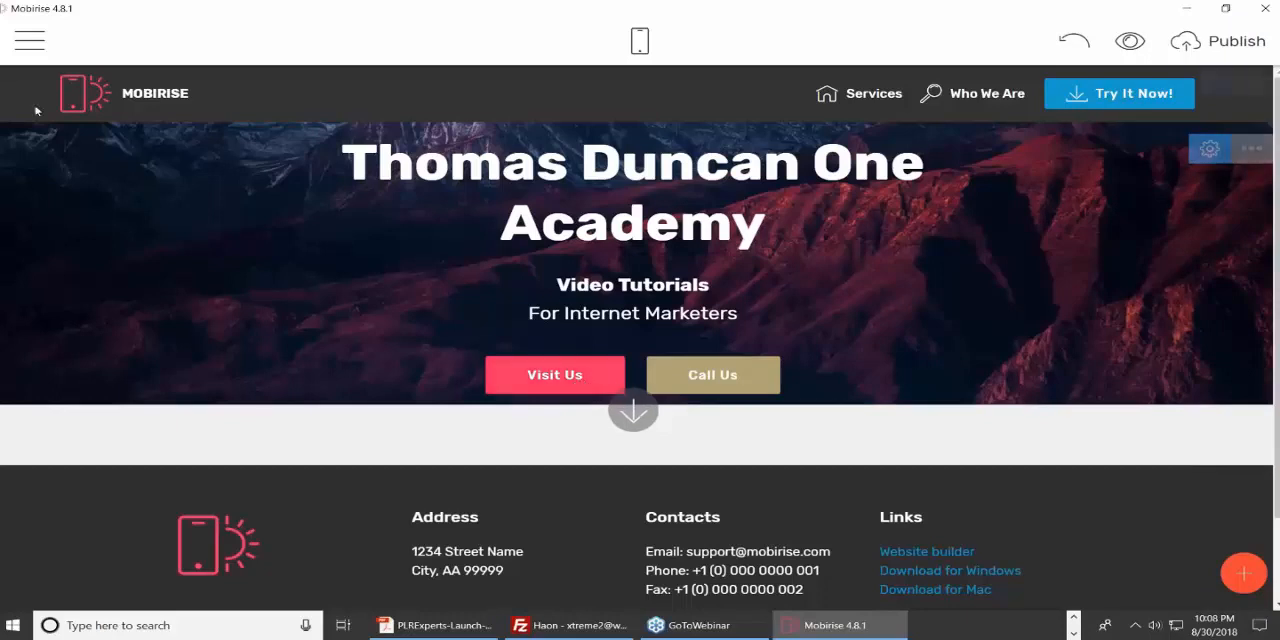
Open the image settings of the menu bar's logo and look at the image's crop editor without cropping.
left_click(85, 93)
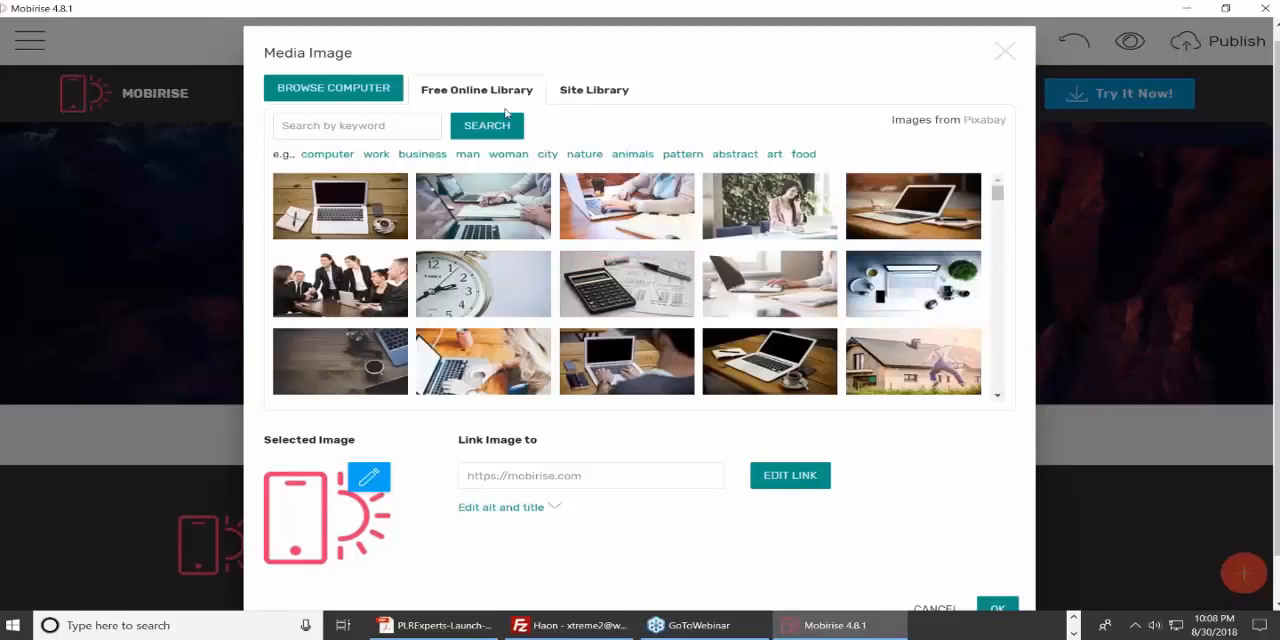
left_click(1004, 51)
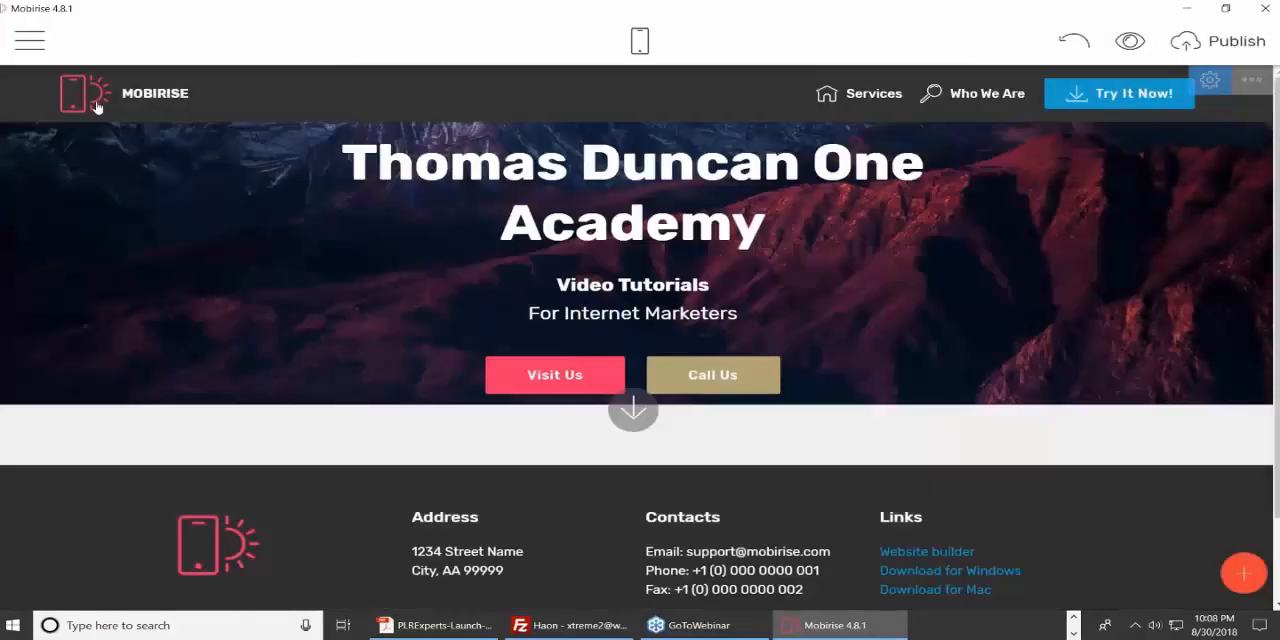
left_click(98, 107)
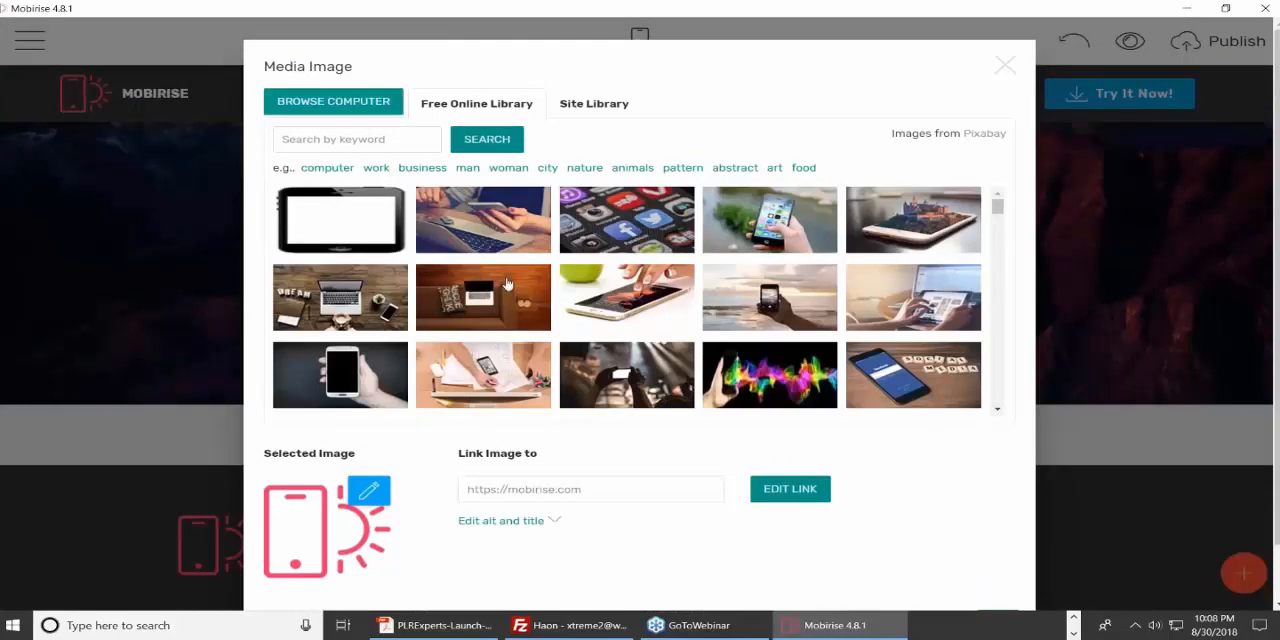
left_click(369, 490)
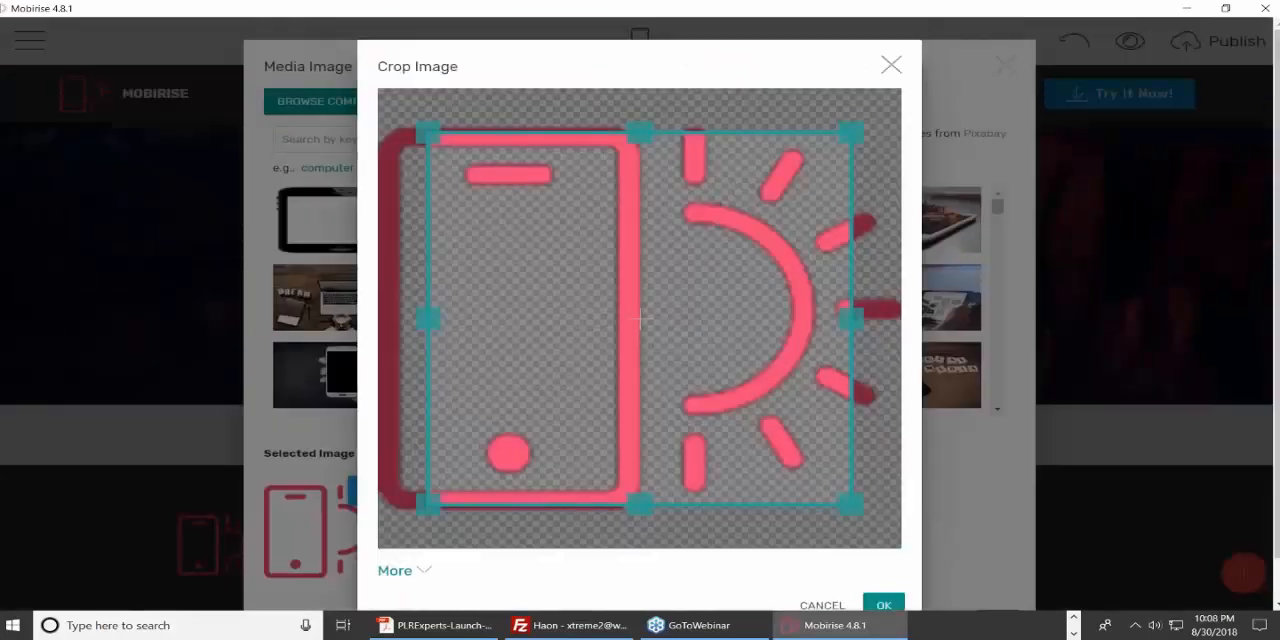
left_click(890, 65)
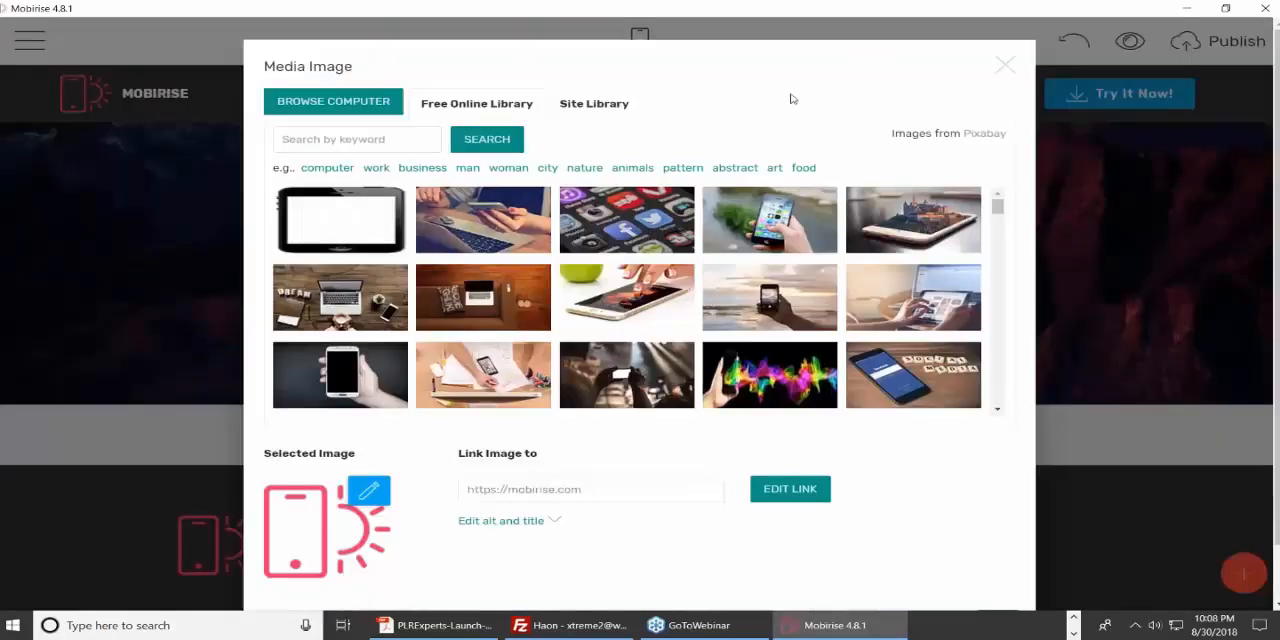
Browse the free online library's work and woman images, and choose the first sunset skyline from the city images as the logo.
left_click(374, 168)
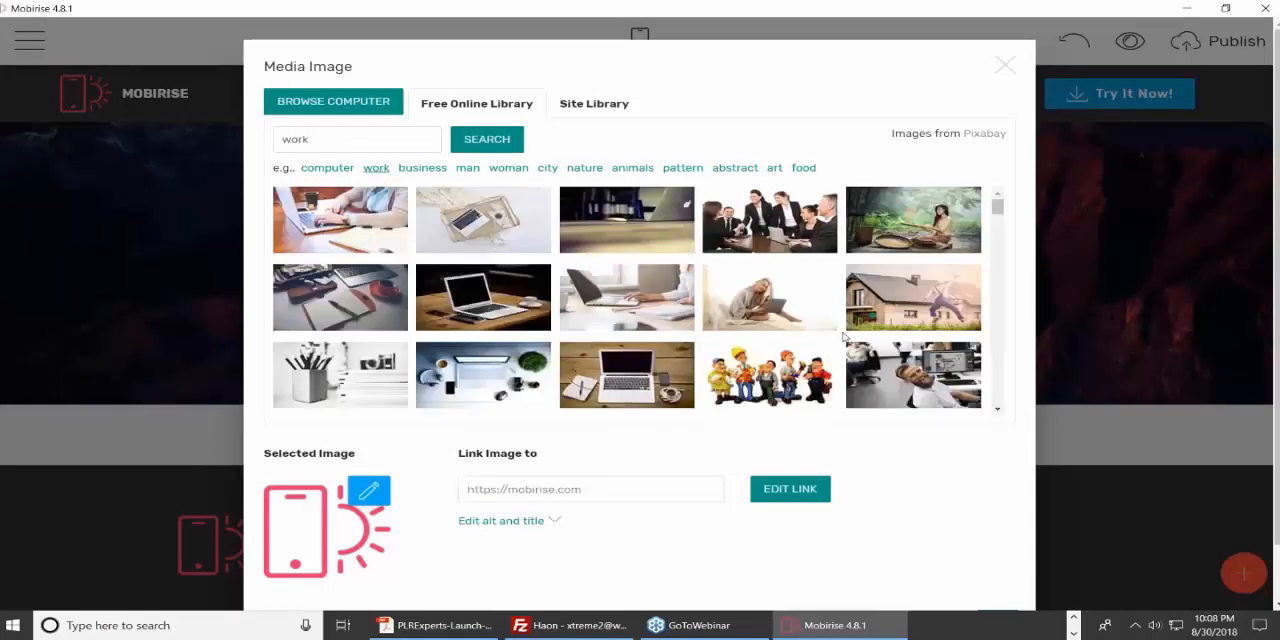
scroll(845, 338, "down", 3)
scroll(1023, 286, "down", 1)
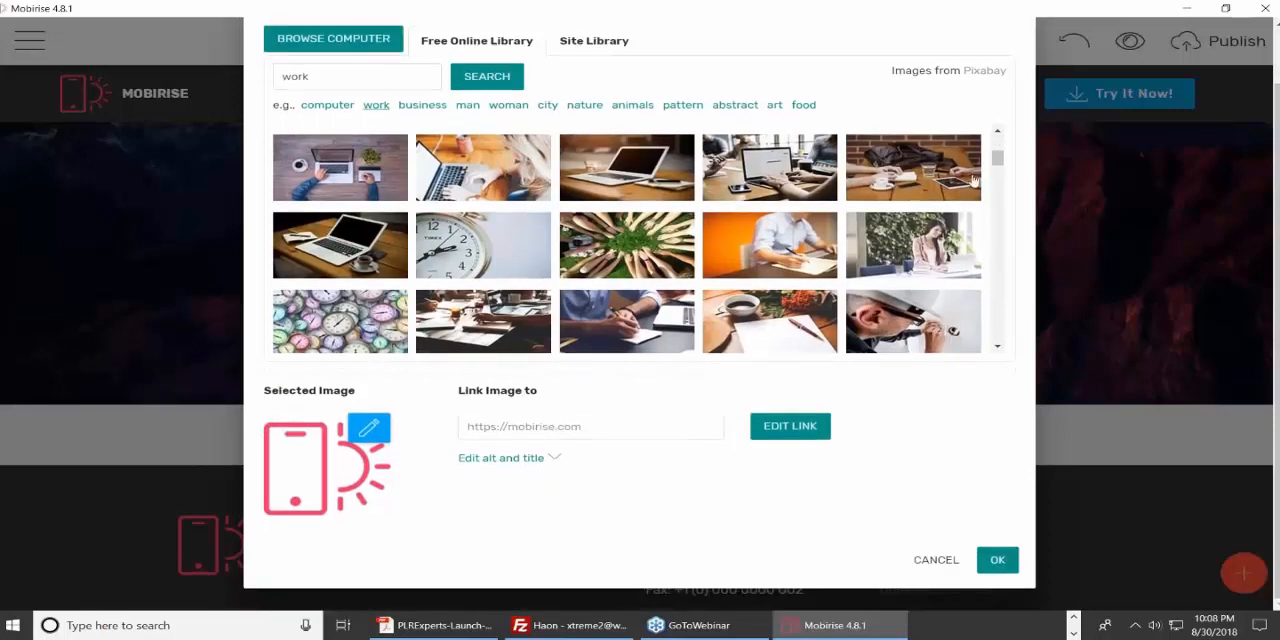
left_click_drag(995, 166, 995, 240)
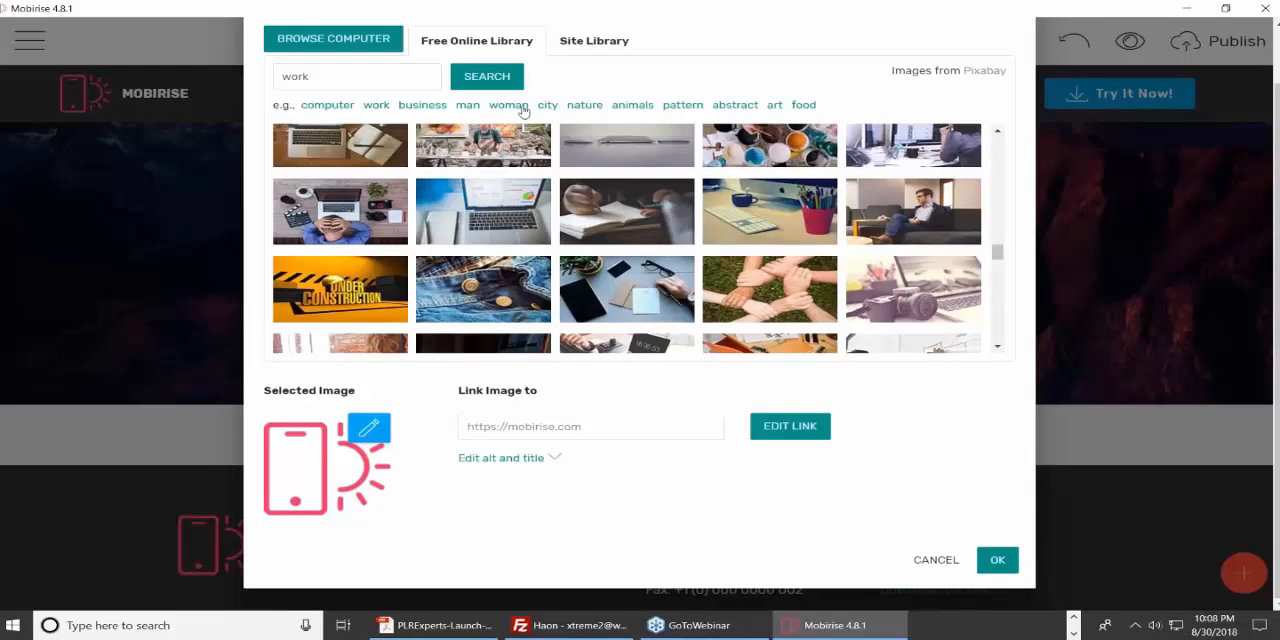
left_click(515, 107)
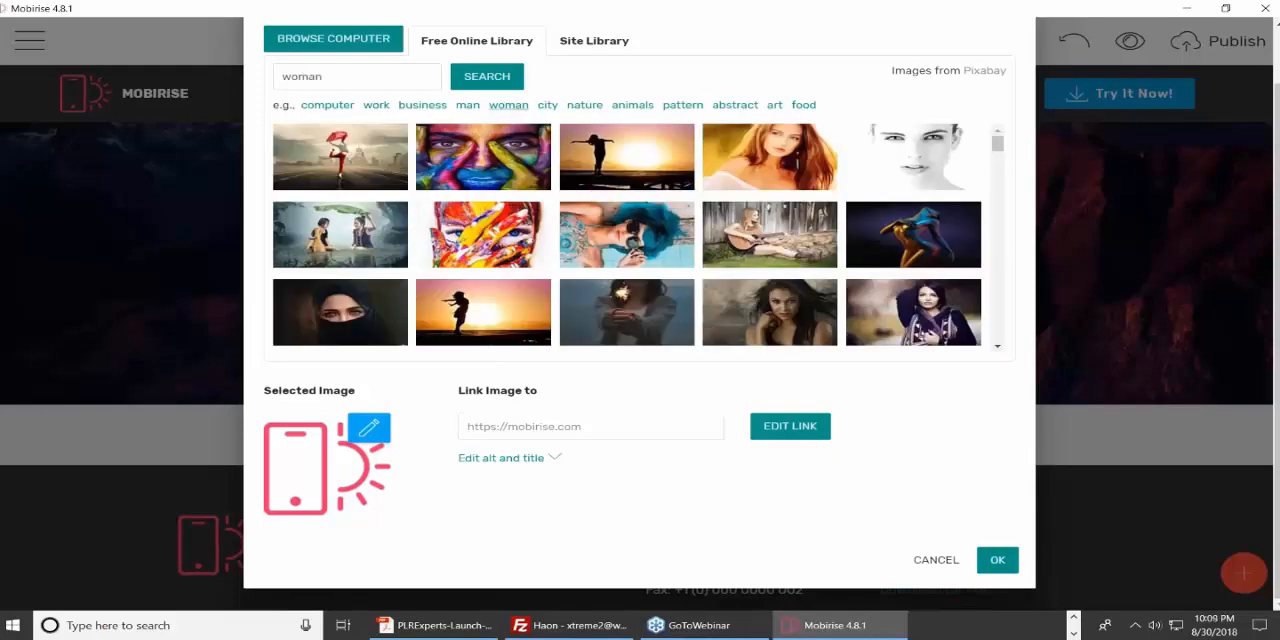
scroll(700, 200, "down", 3)
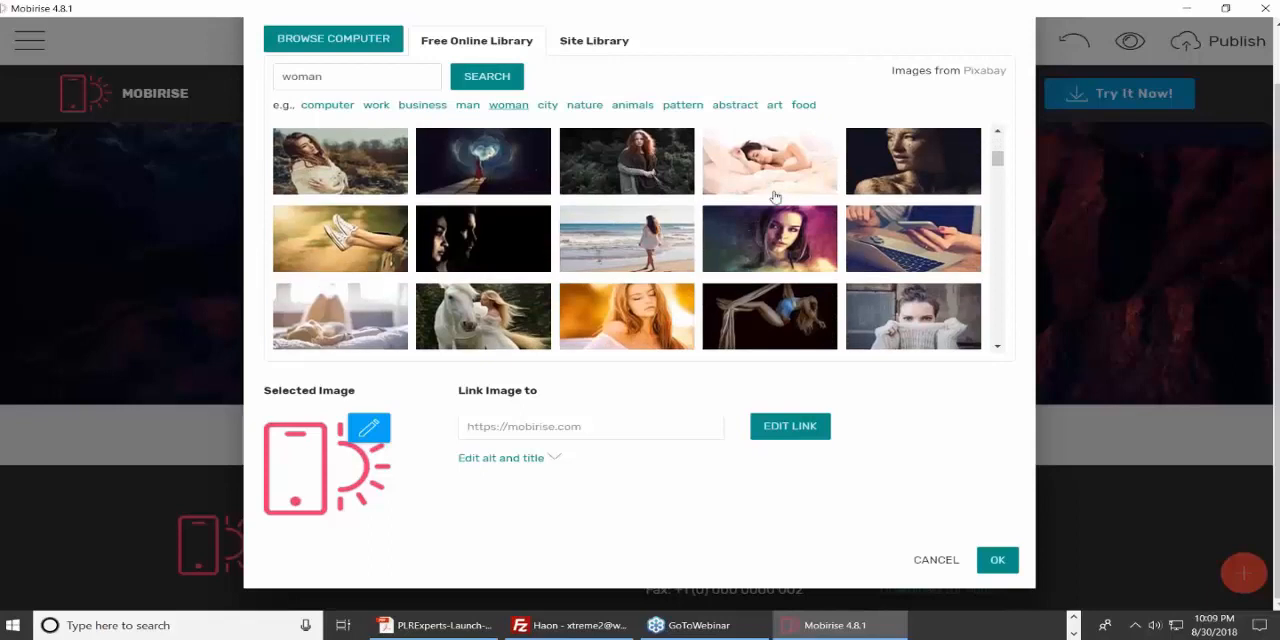
left_click(546, 106)
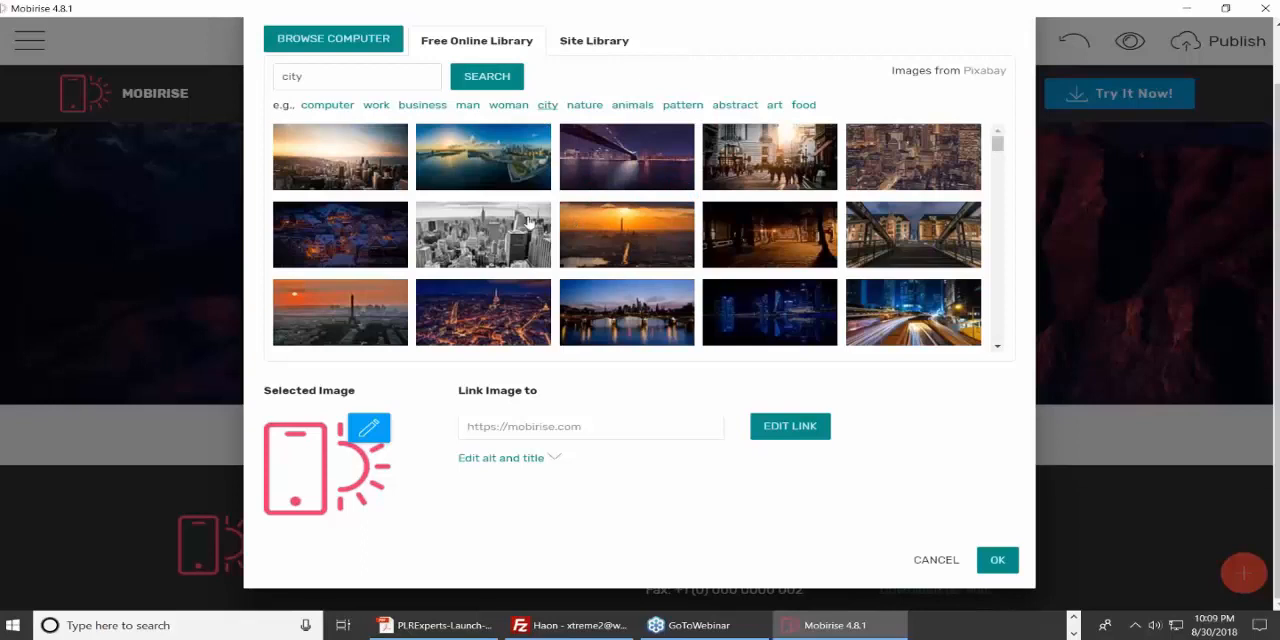
left_click(360, 175)
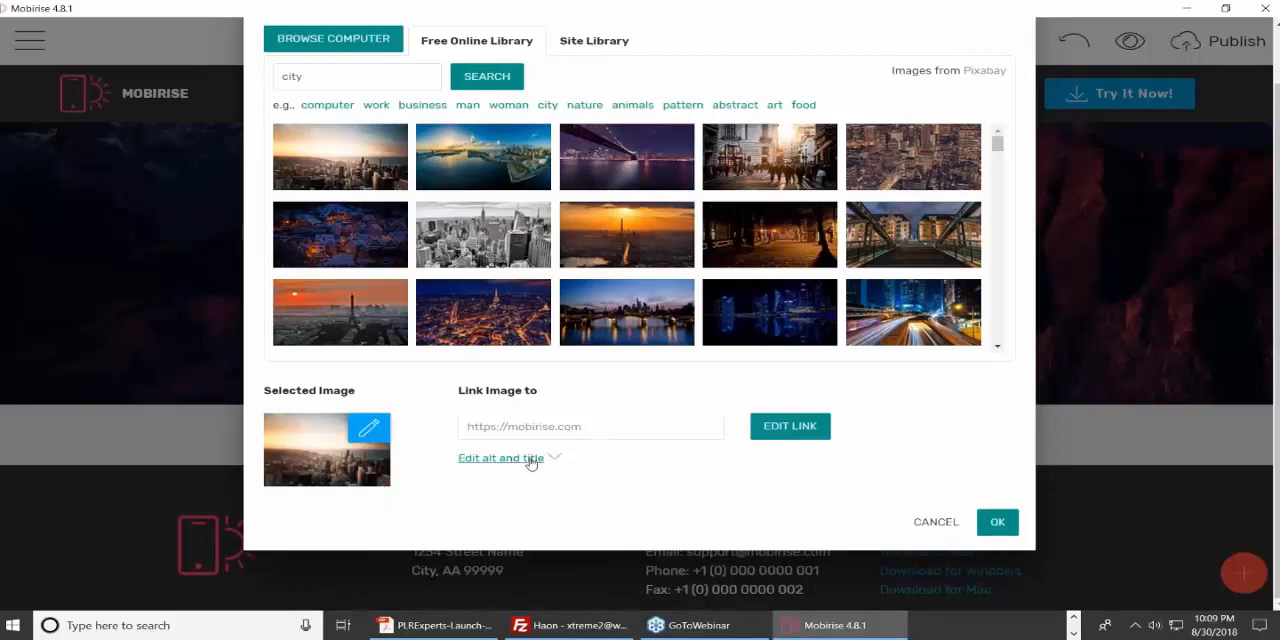
left_click(567, 436)
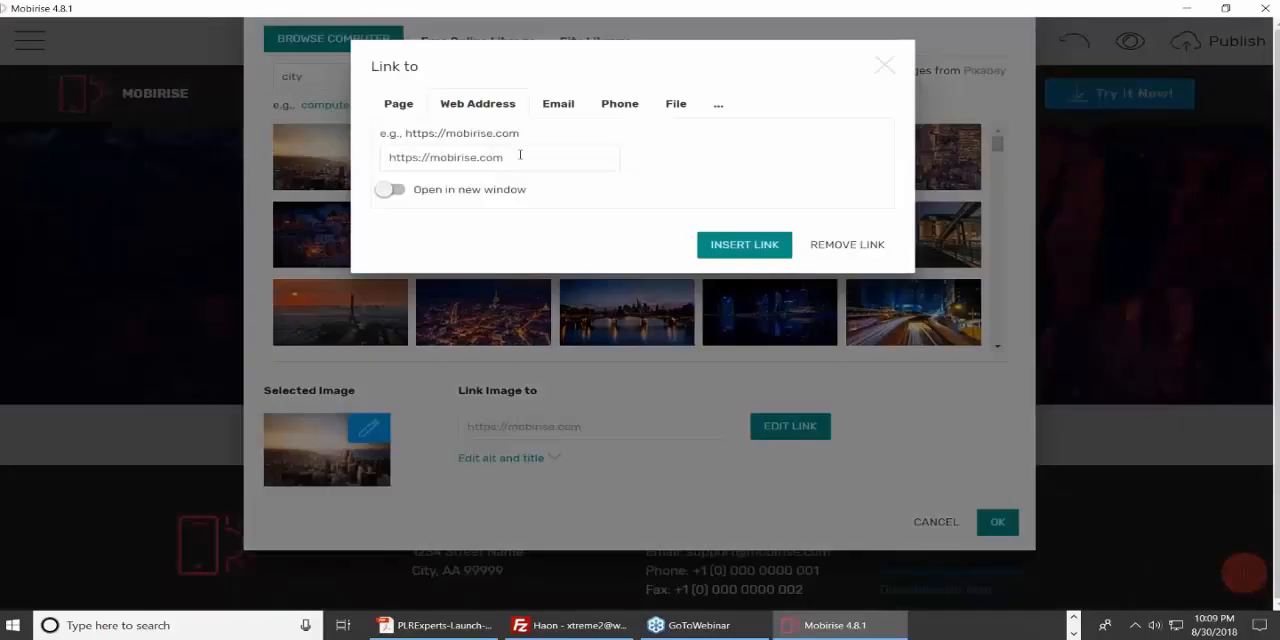
left_click_drag(520, 155, 430, 160)
type("haon.")
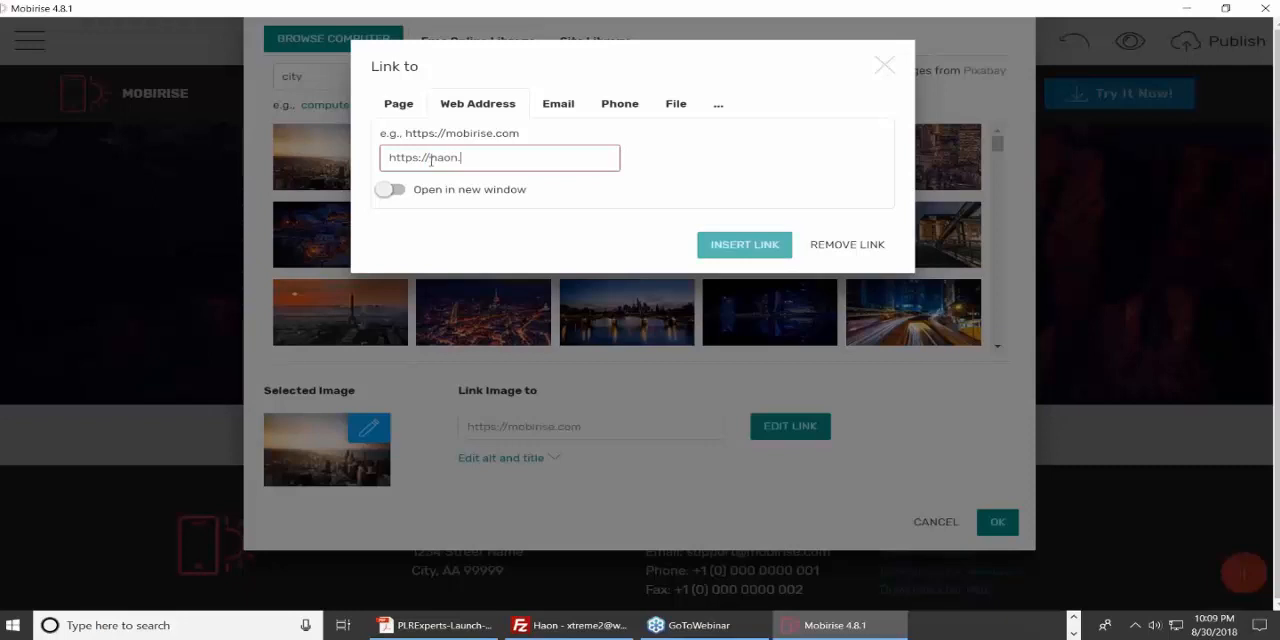
type("biz")
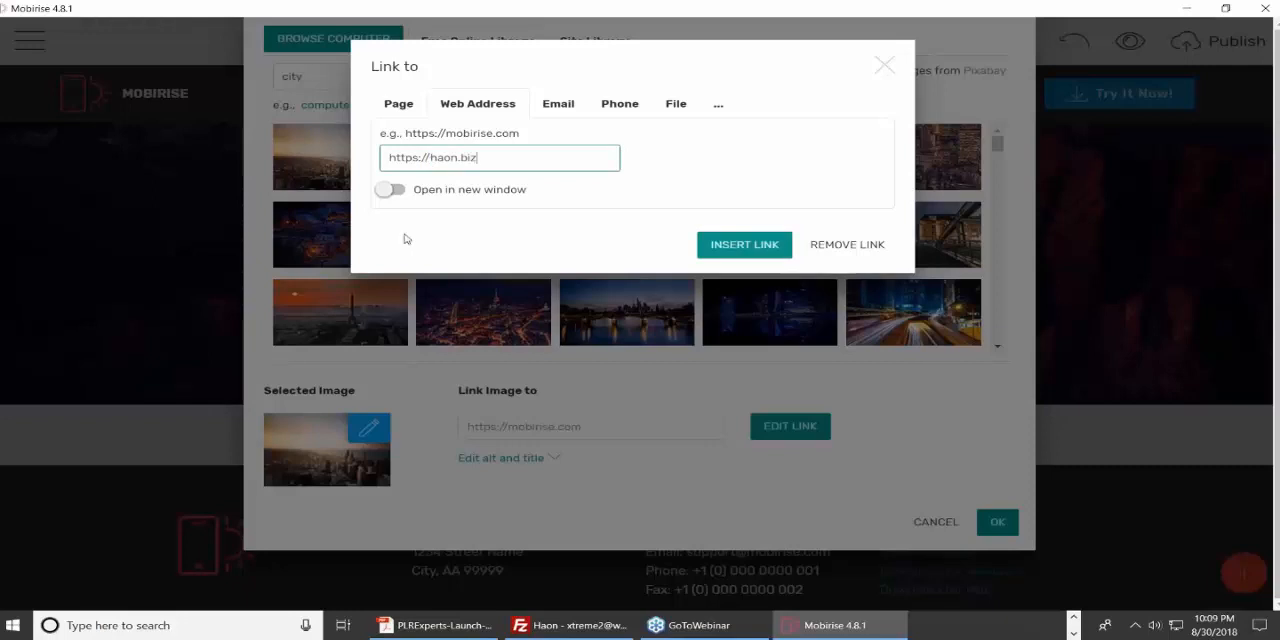
left_click(730, 245)
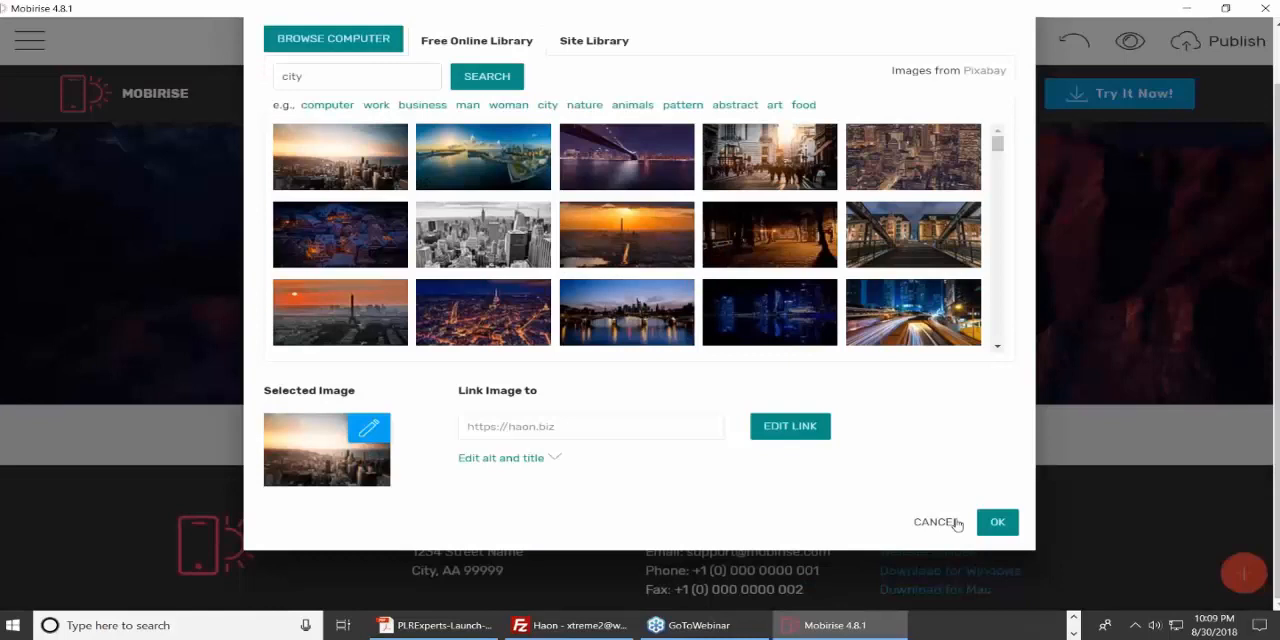
left_click(997, 524)
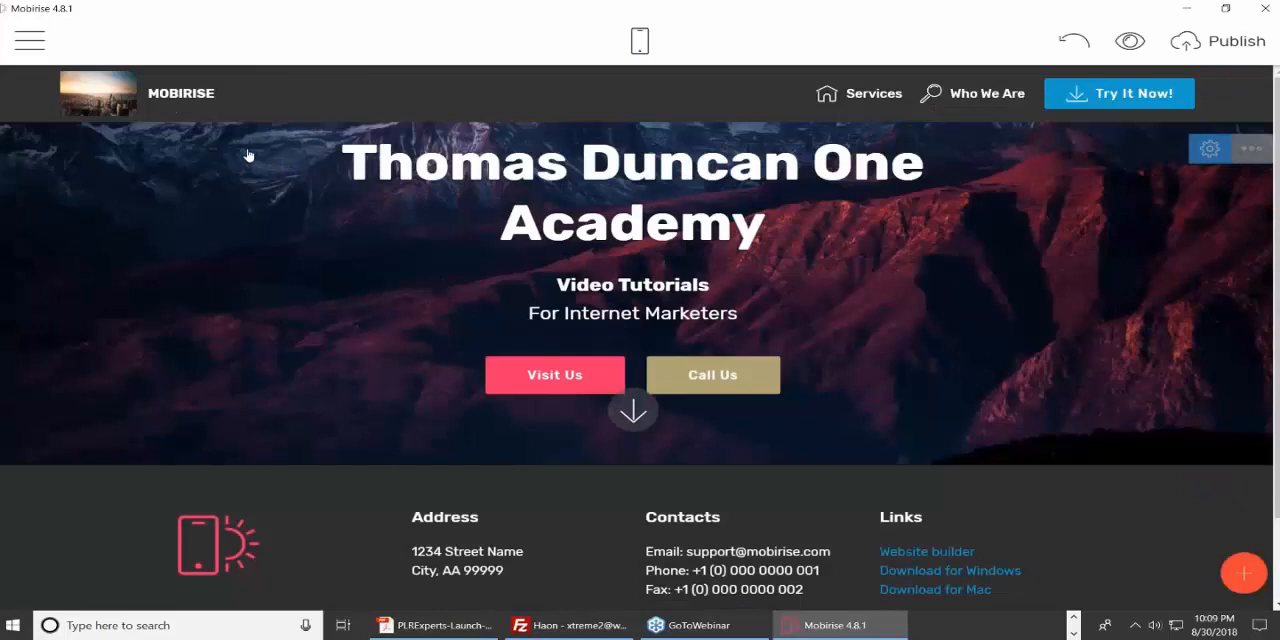
Replace the magnifying-glass icon beside the "Who We Are" menu item with the smartphone icon that has a speaker line.
double_click(188, 95)
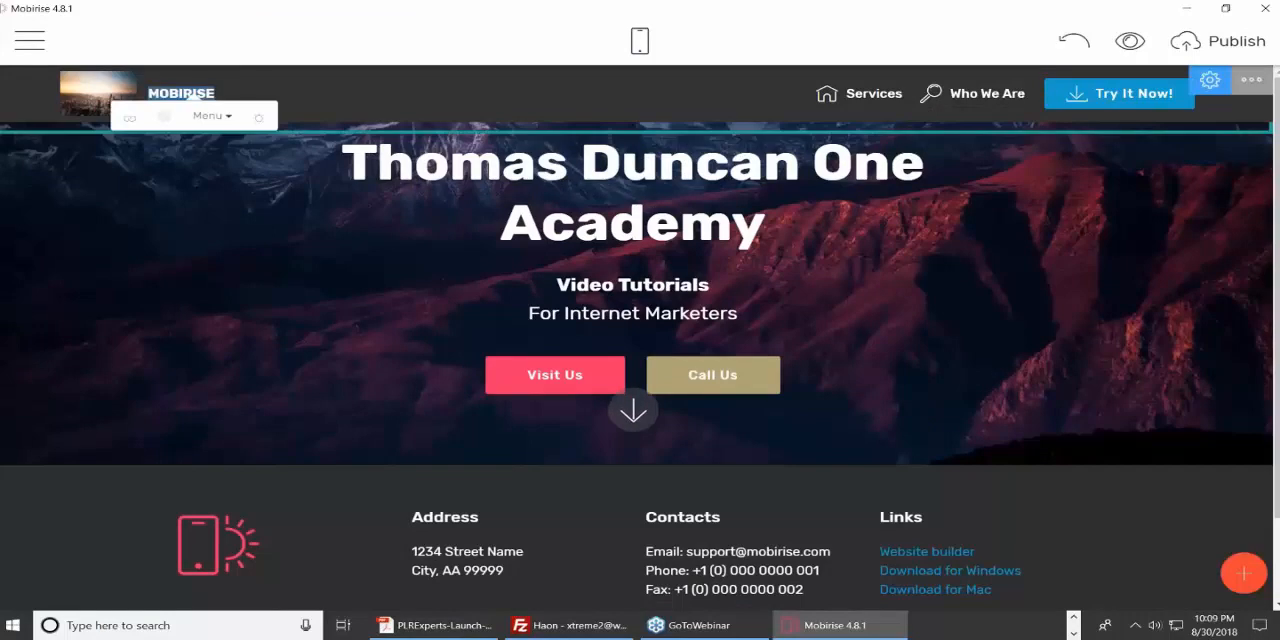
left_click(283, 91)
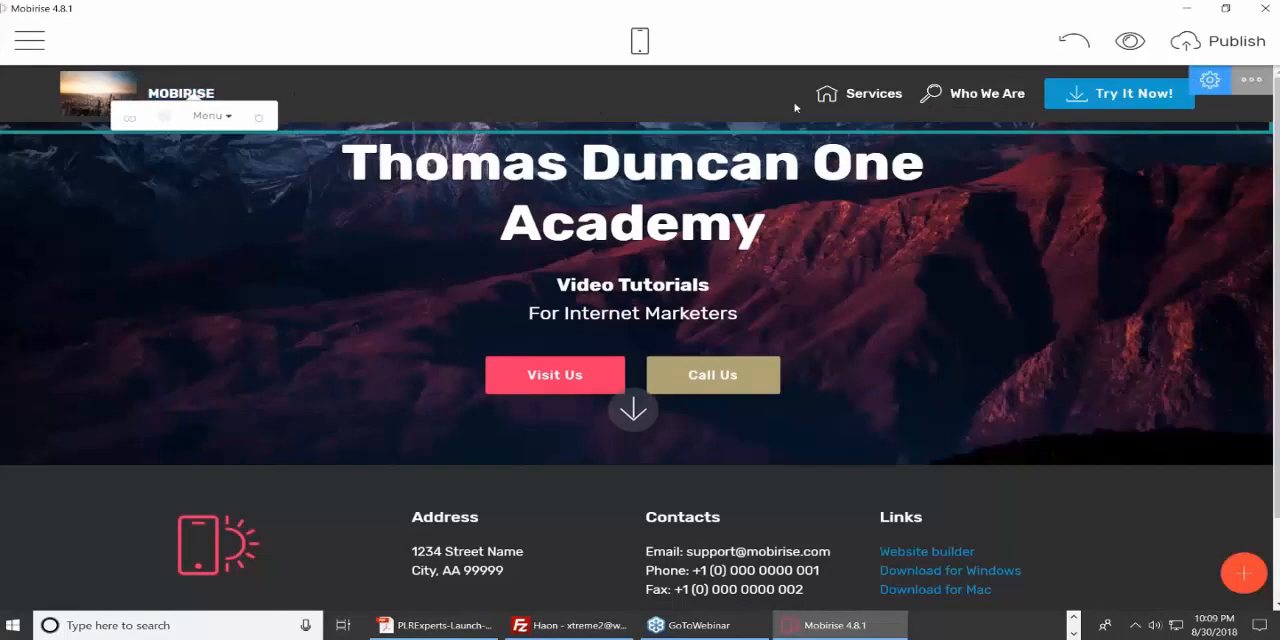
double_click(860, 98)
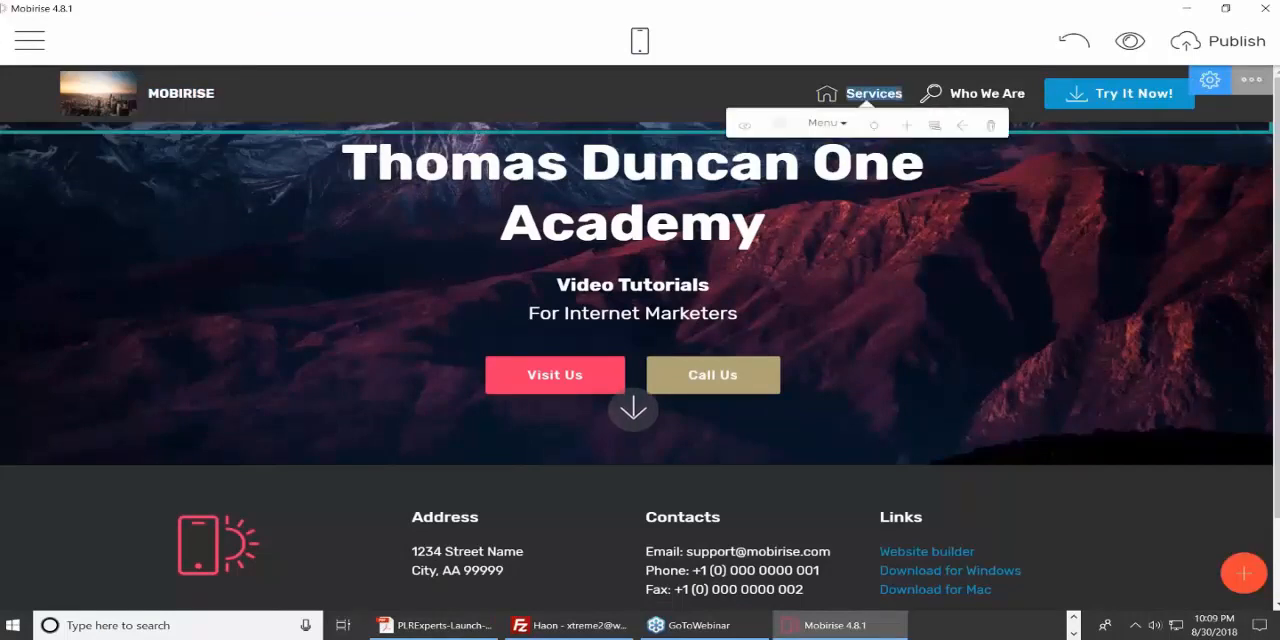
left_click(930, 93)
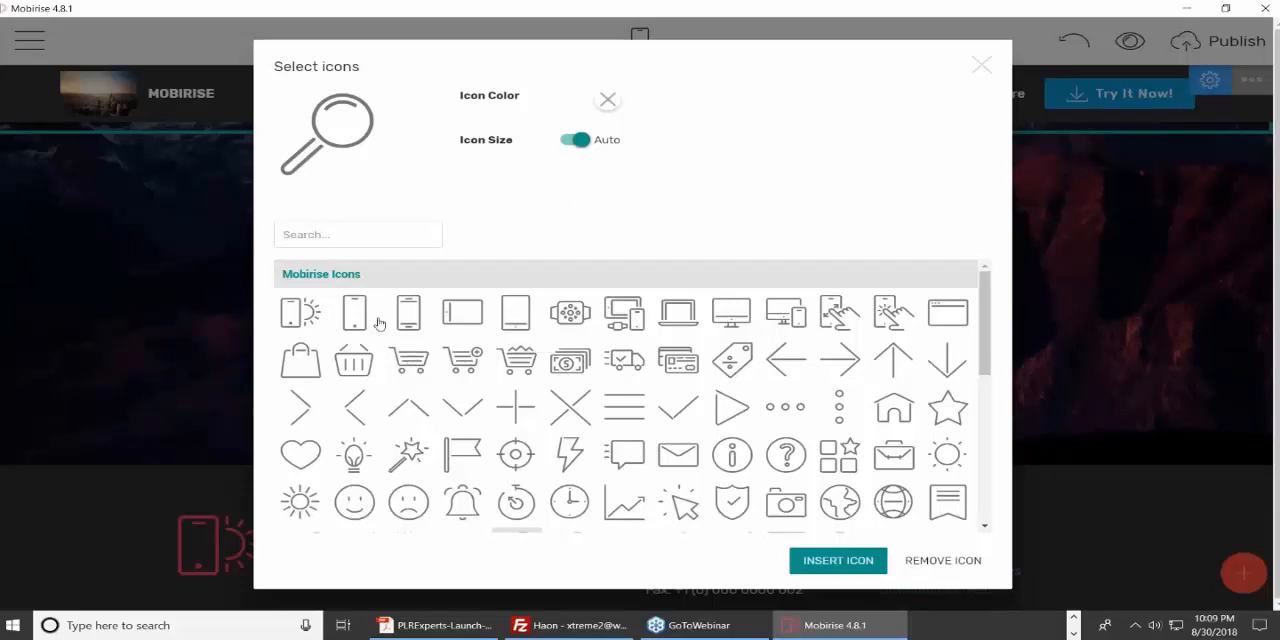
left_click(409, 318)
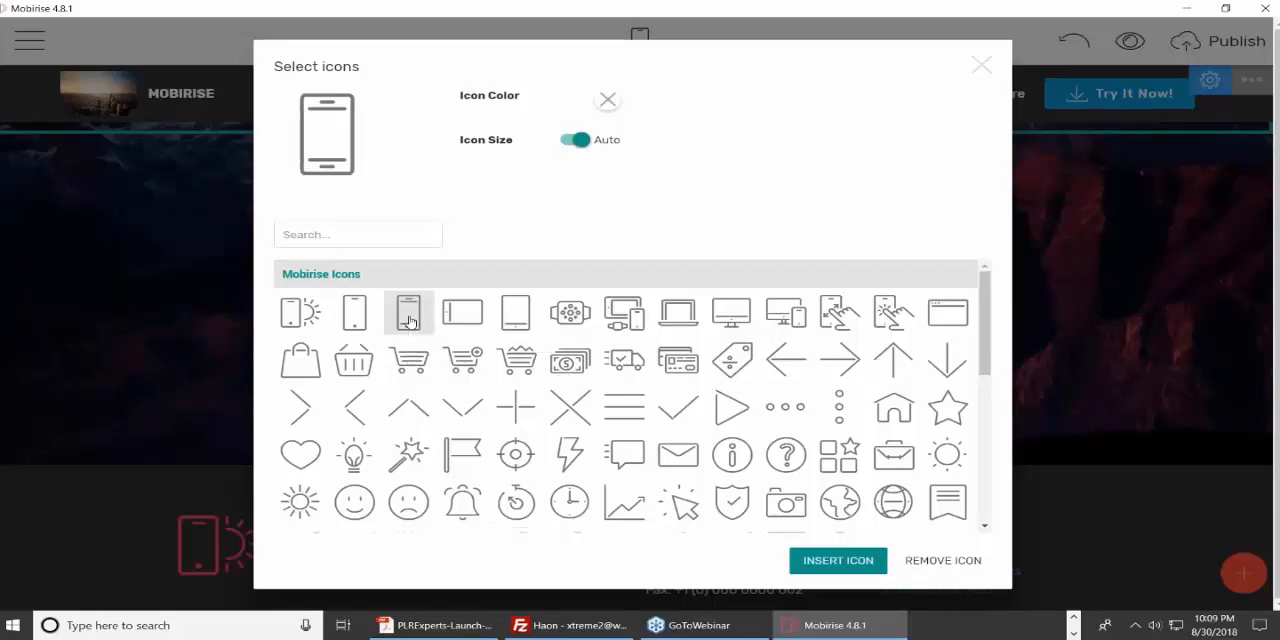
left_click(837, 560)
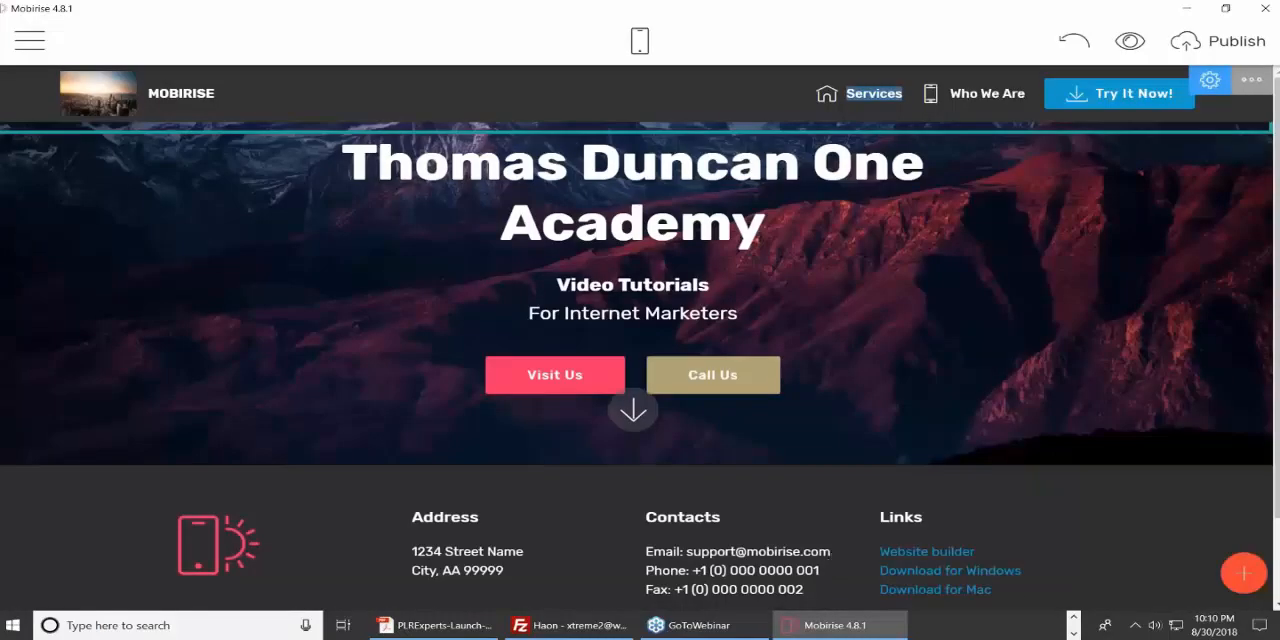
Look at the "Who We Are" and header text formatting options and examine the header block's parameters.
left_click(981, 93)
triple_click(982, 93)
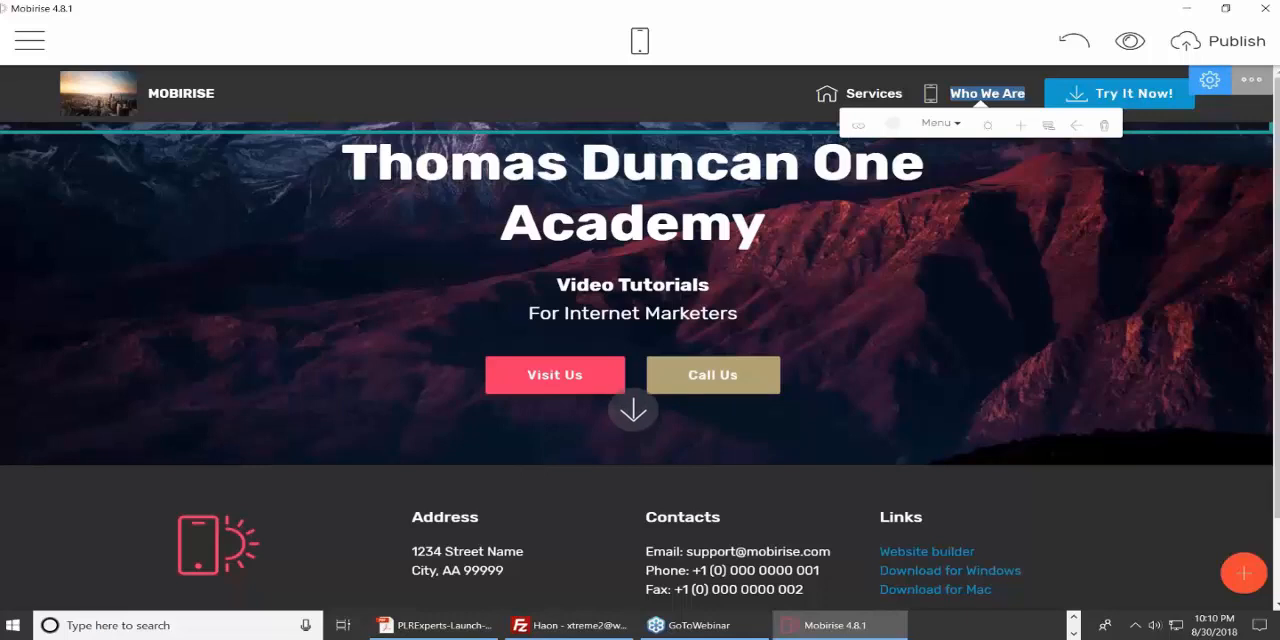
left_click(709, 286)
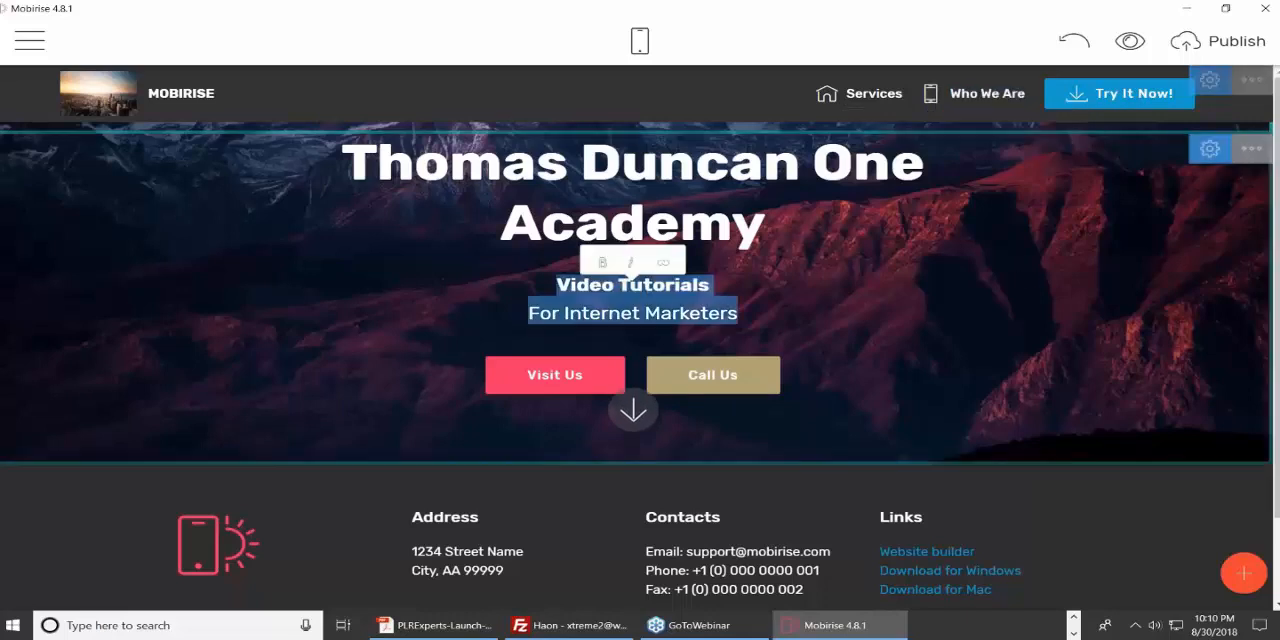
left_click(836, 298)
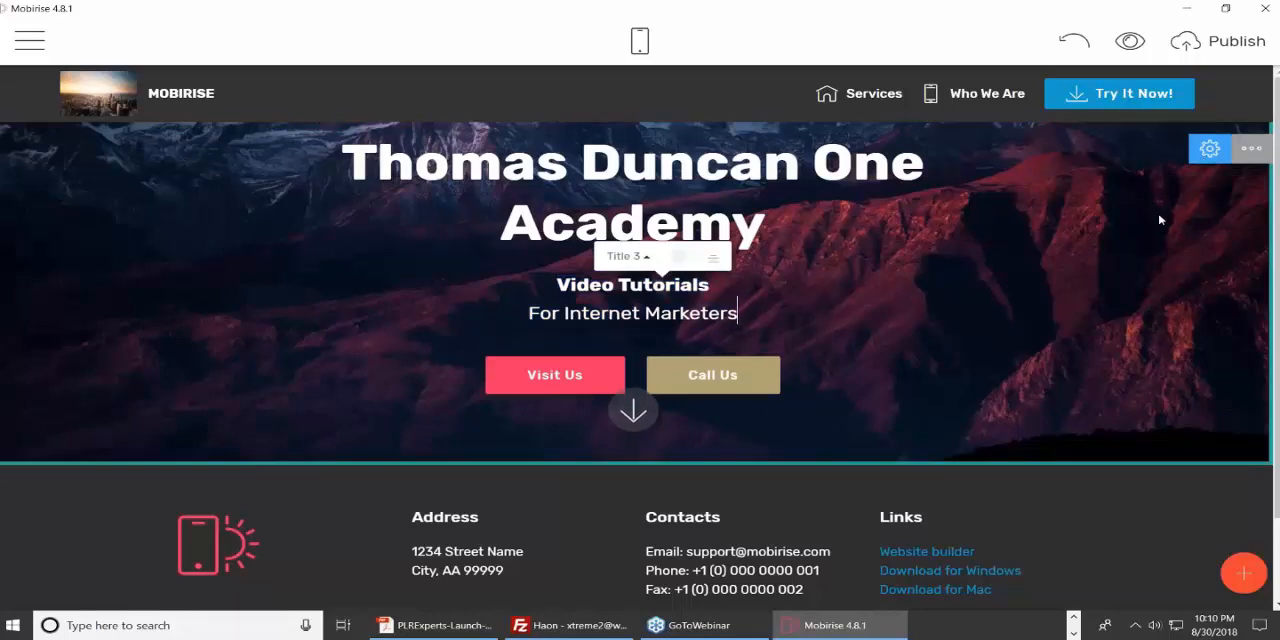
left_click(1207, 150)
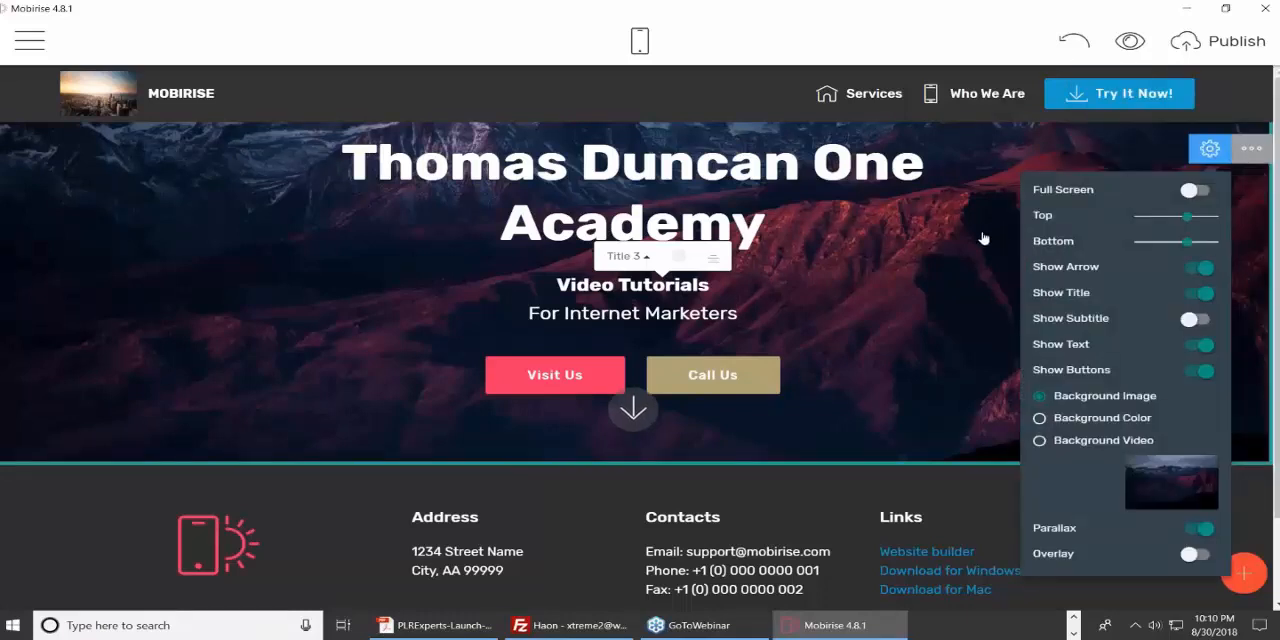
left_click(1091, 296)
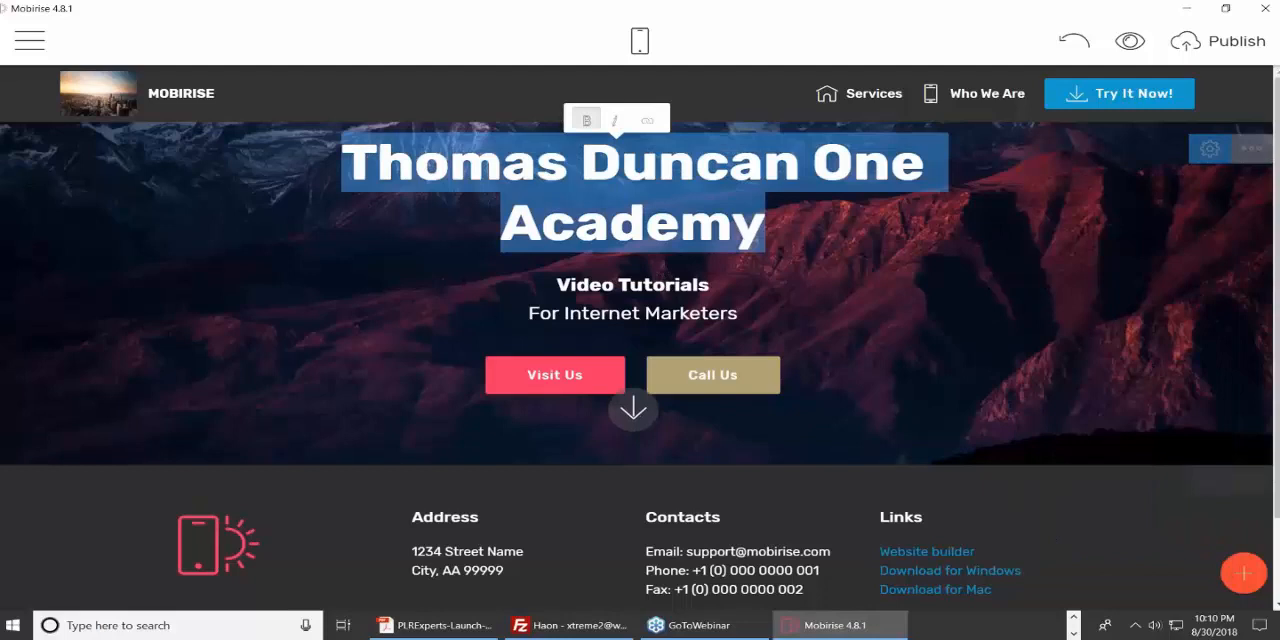
Add a Full Width Intro header block below the footer and return to the page.
left_click(1245, 575)
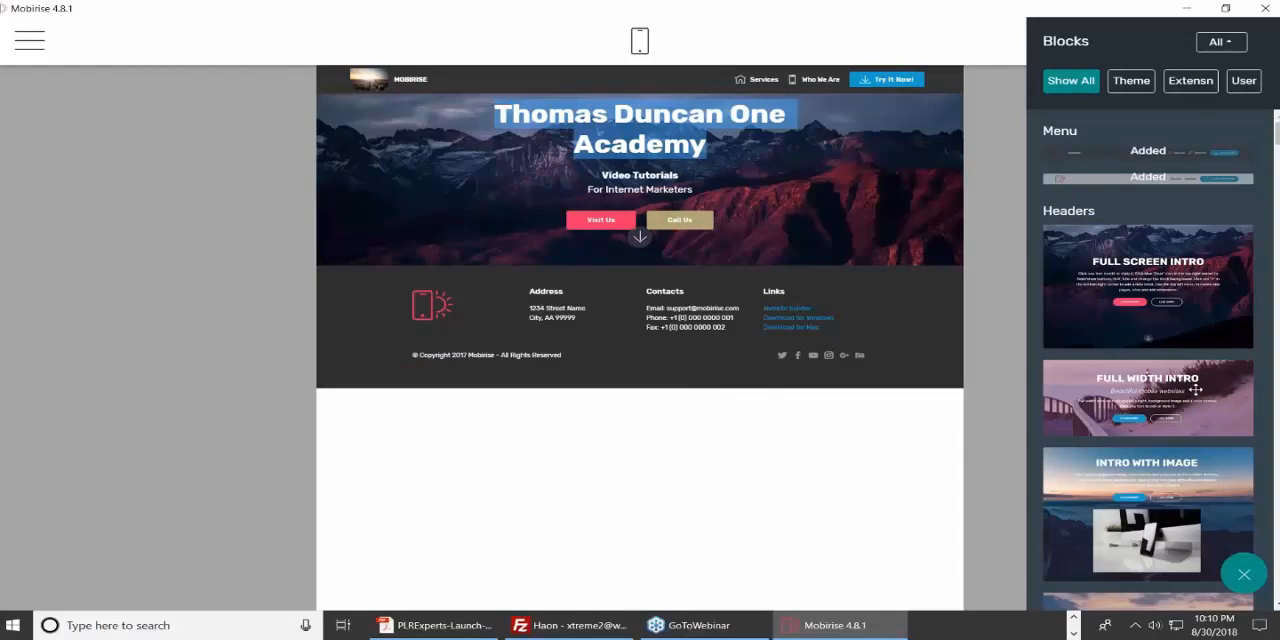
left_click_drag(1195, 389, 609, 453)
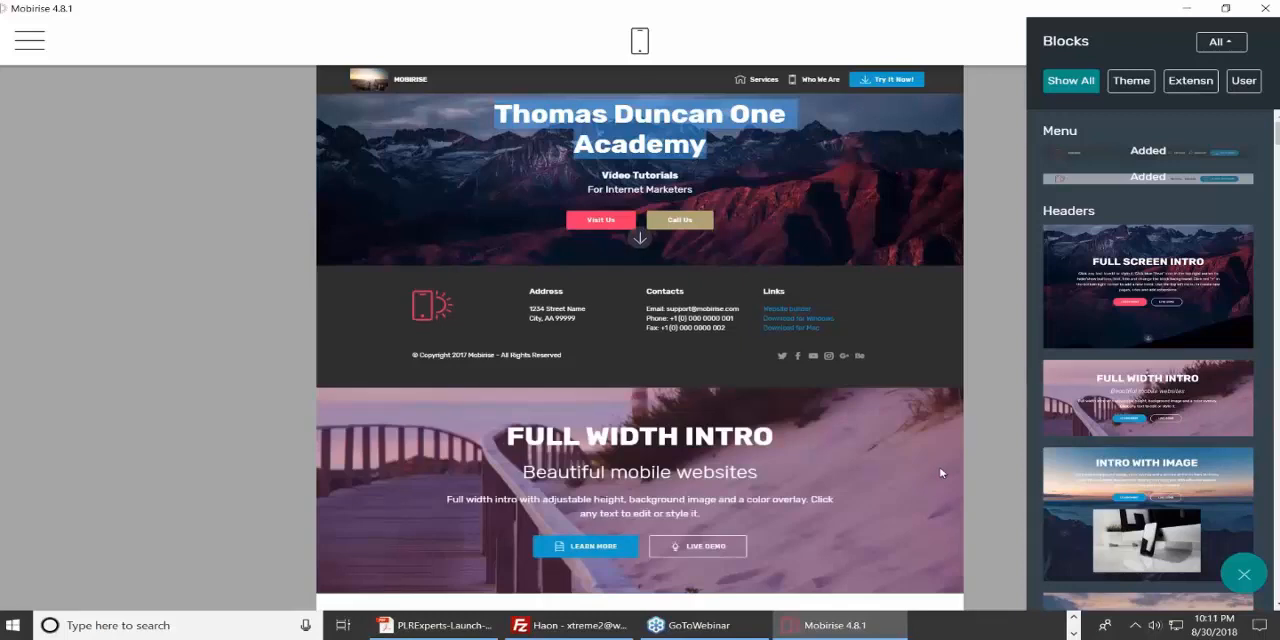
left_click(983, 333)
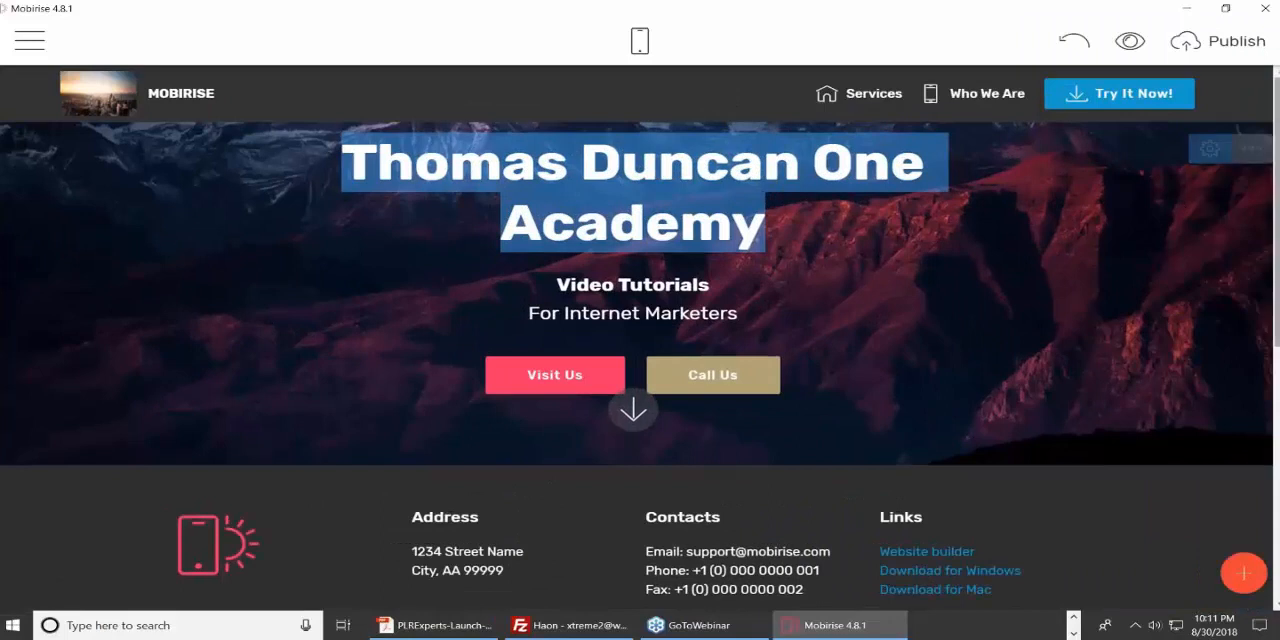
Set the background of the new Full Width Intro block to Background Video in its block parameters.
scroll(1276, 205, "down", 3)
scroll(1276, 205, "down", 3)
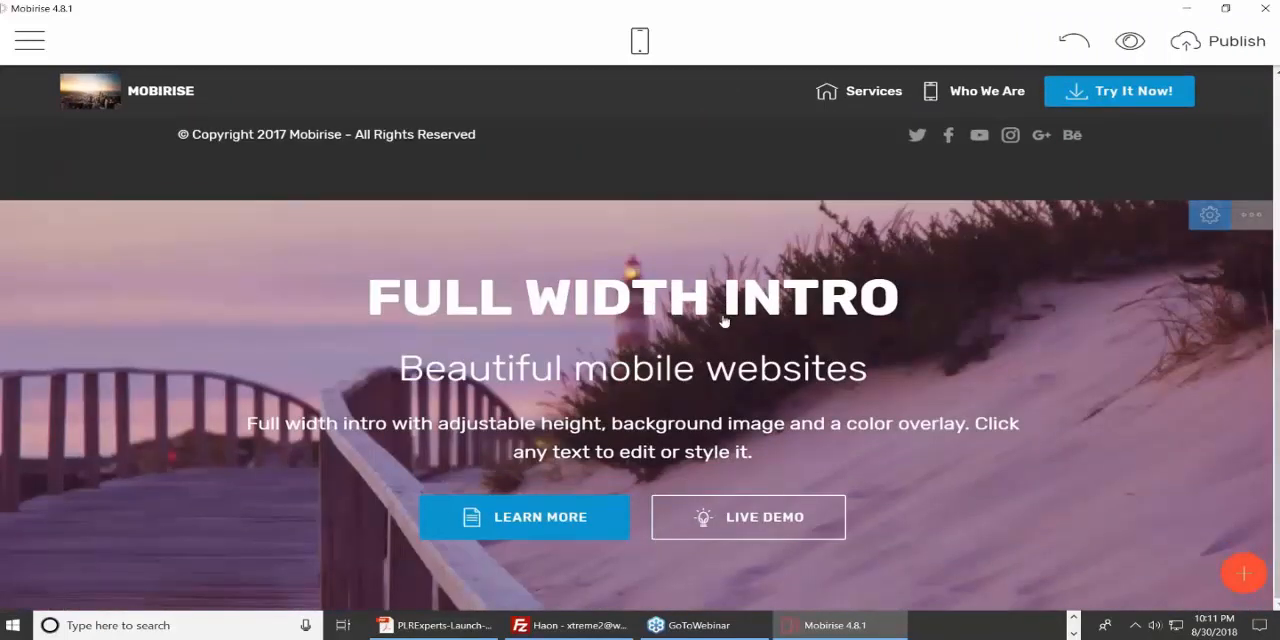
left_click(1211, 218)
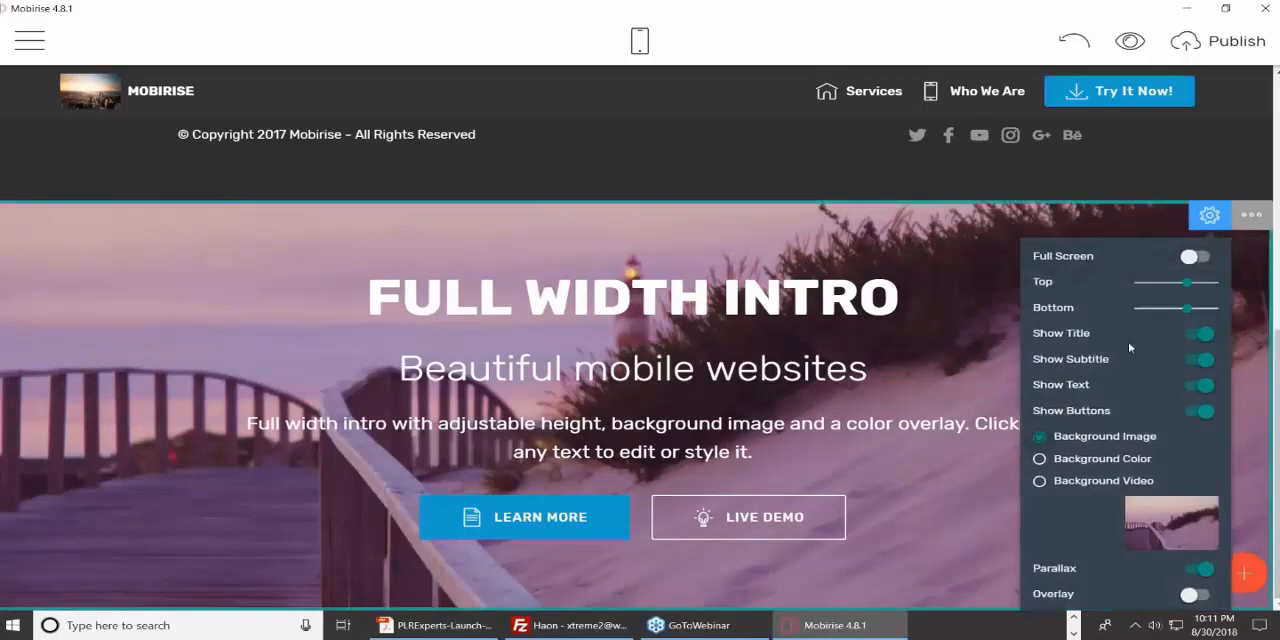
left_click(1040, 482)
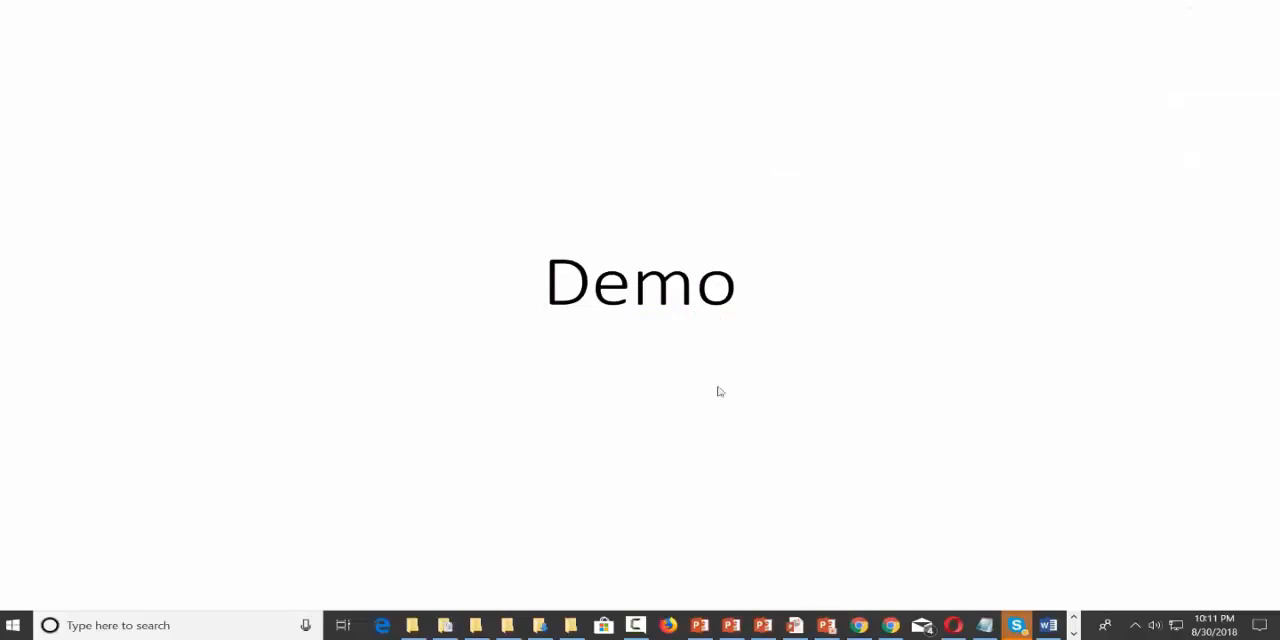
Open a new incognito Chrome window, go to youtube.com and search for "portland head light".
right_click(891, 625)
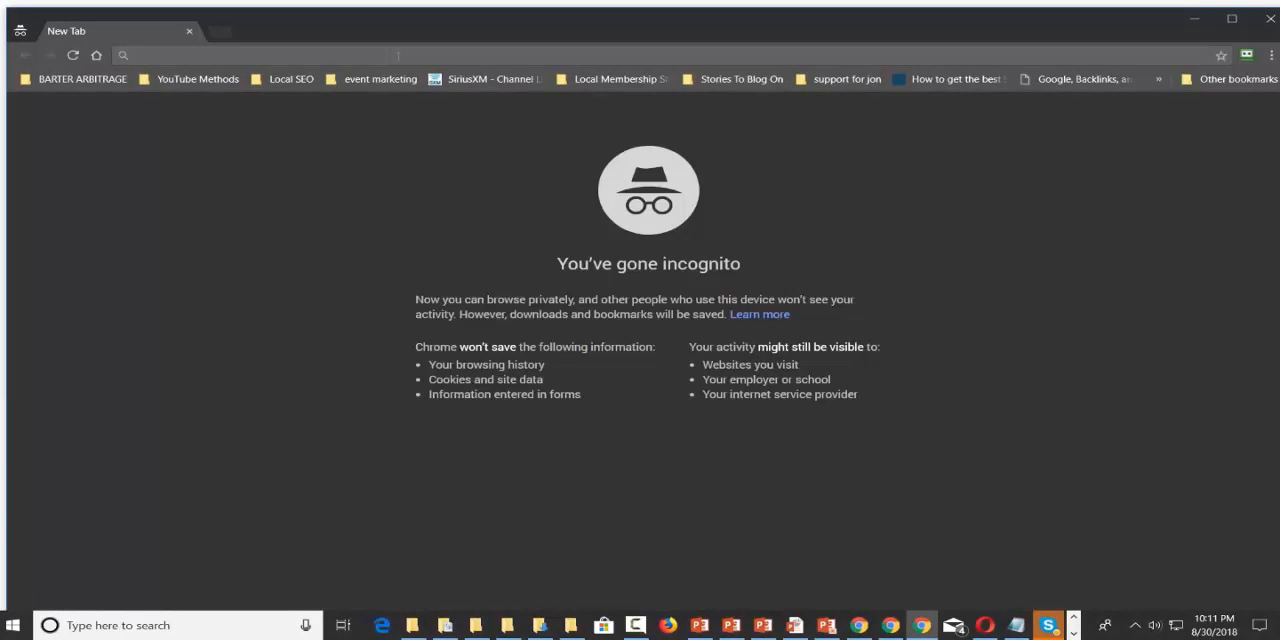
type("youtube.com")
key("Return")
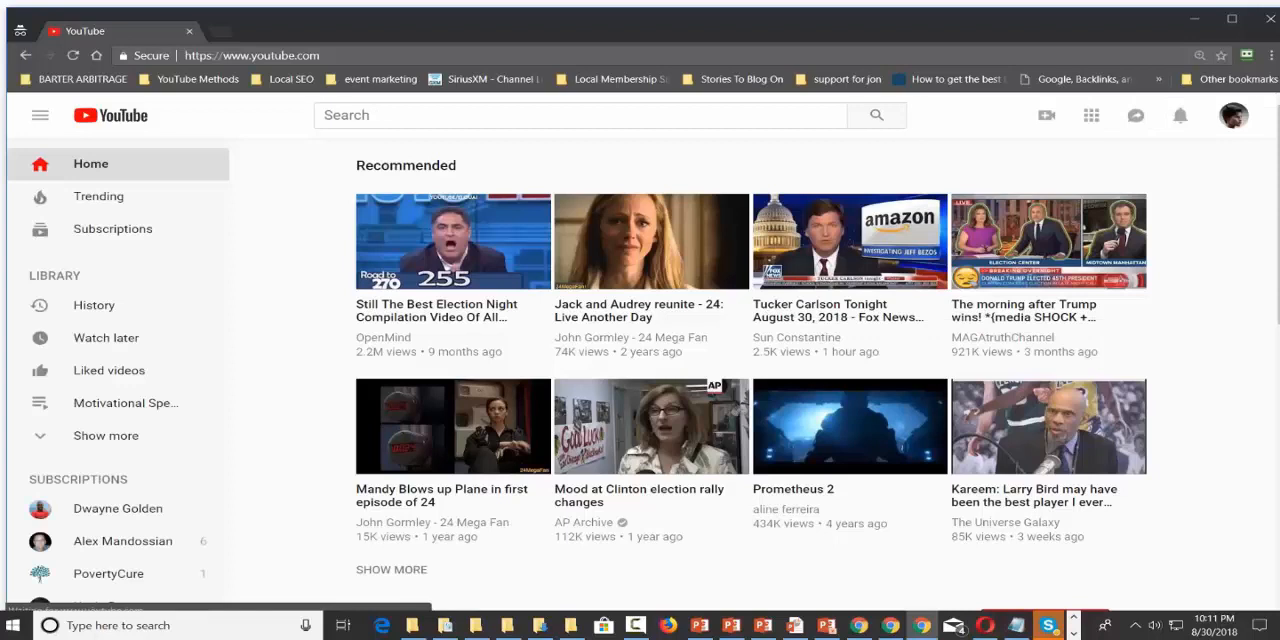
type("pop")
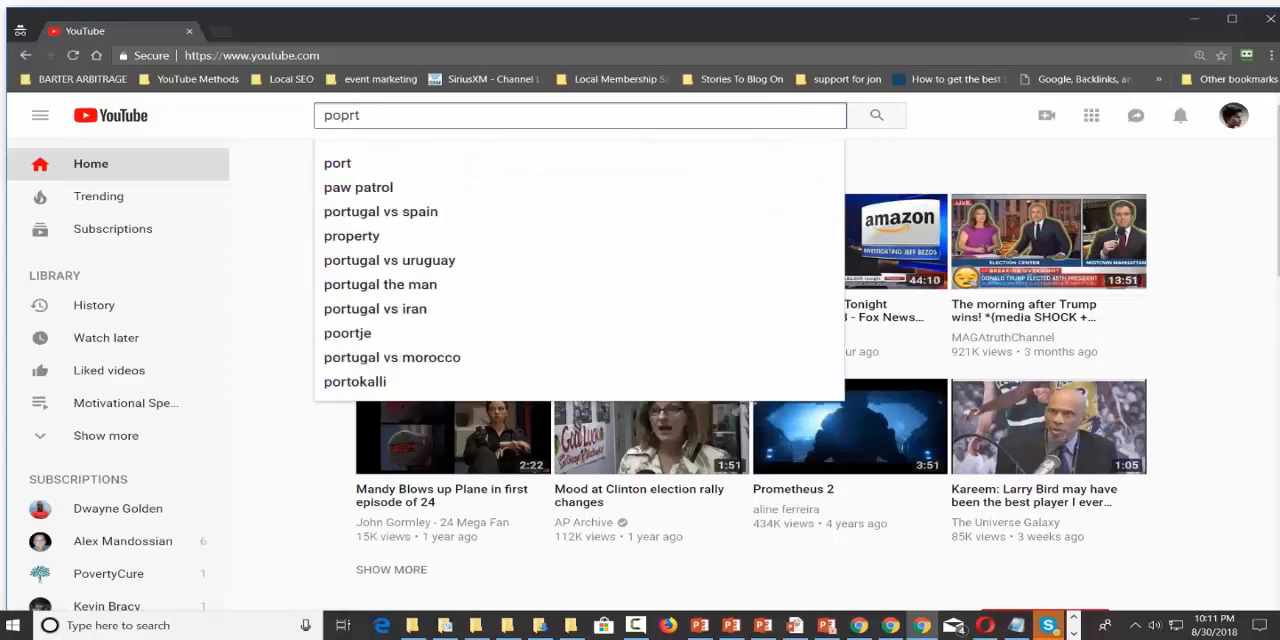
key("BackSpace")
type("rtland")
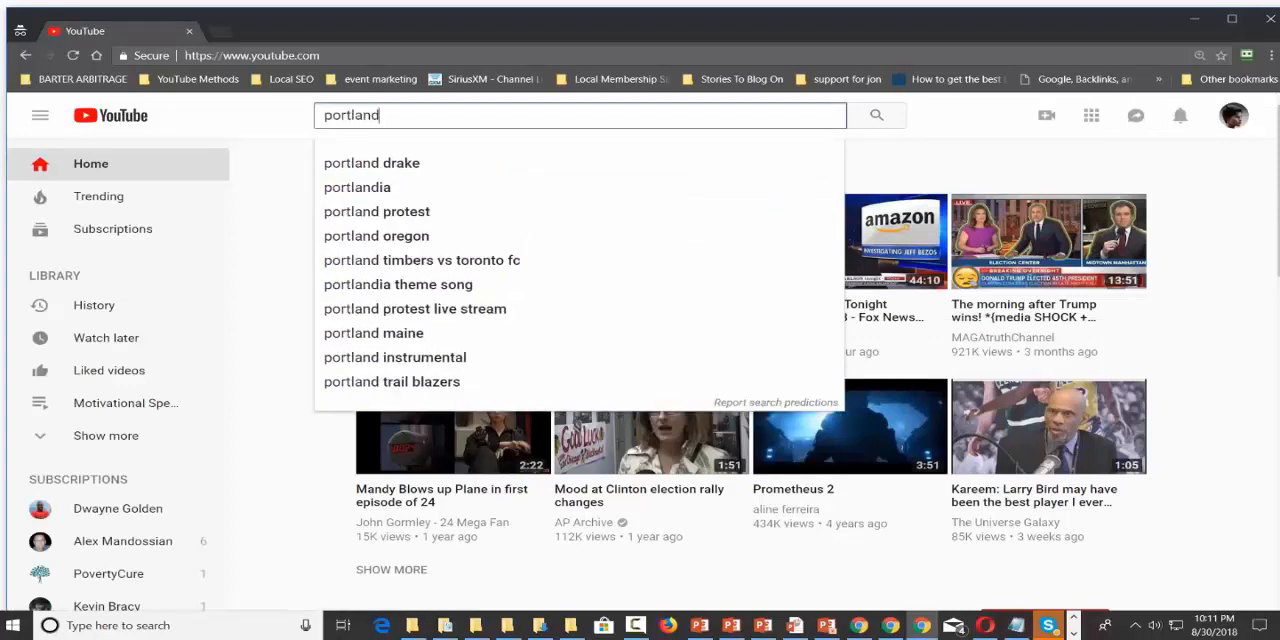
type(" head light")
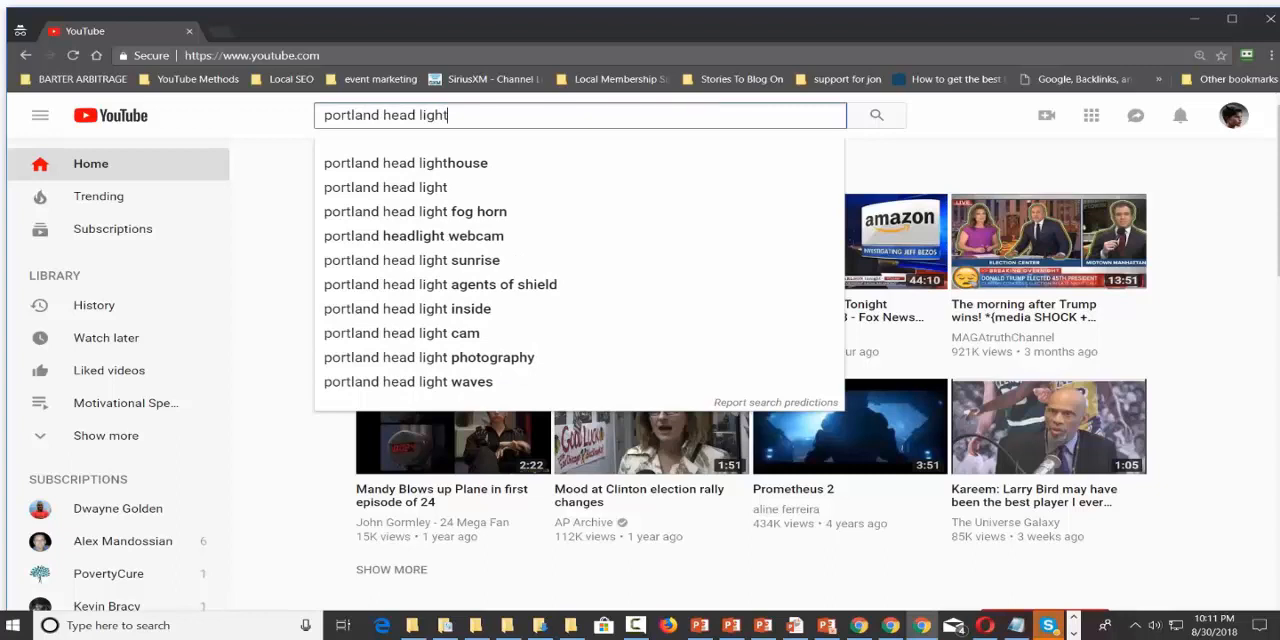
key("Return")
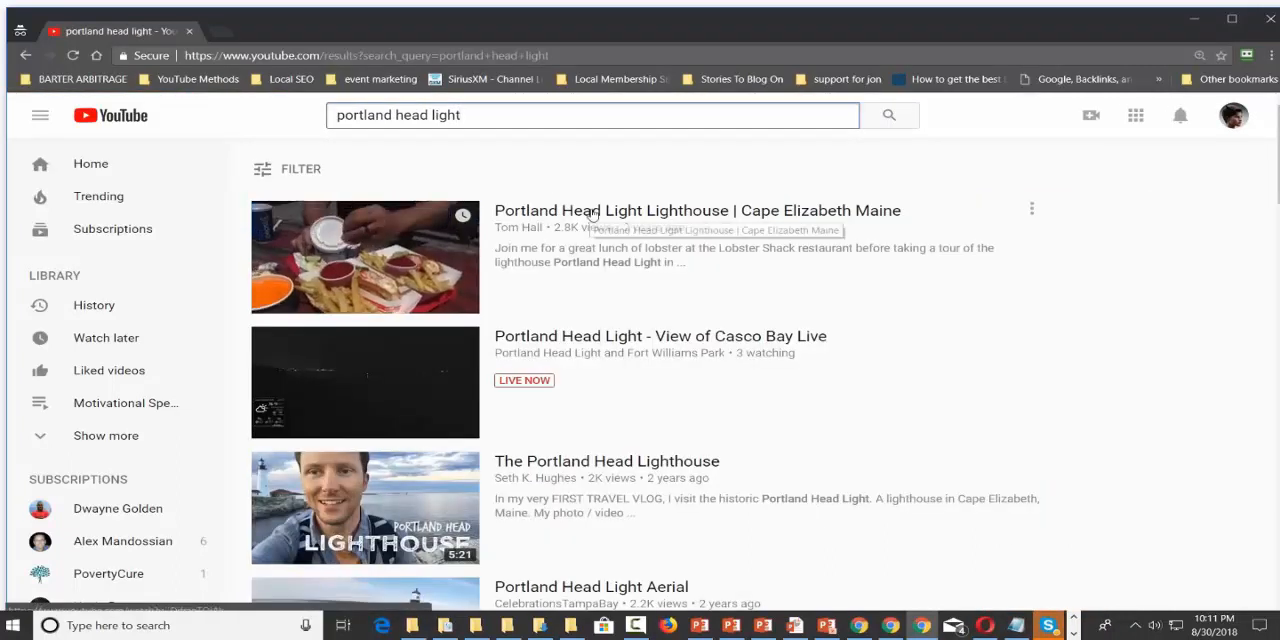
Open the "Portland Head Light Aerial" video, copy its web address and pause the playback.
scroll(593, 321, "down", 3)
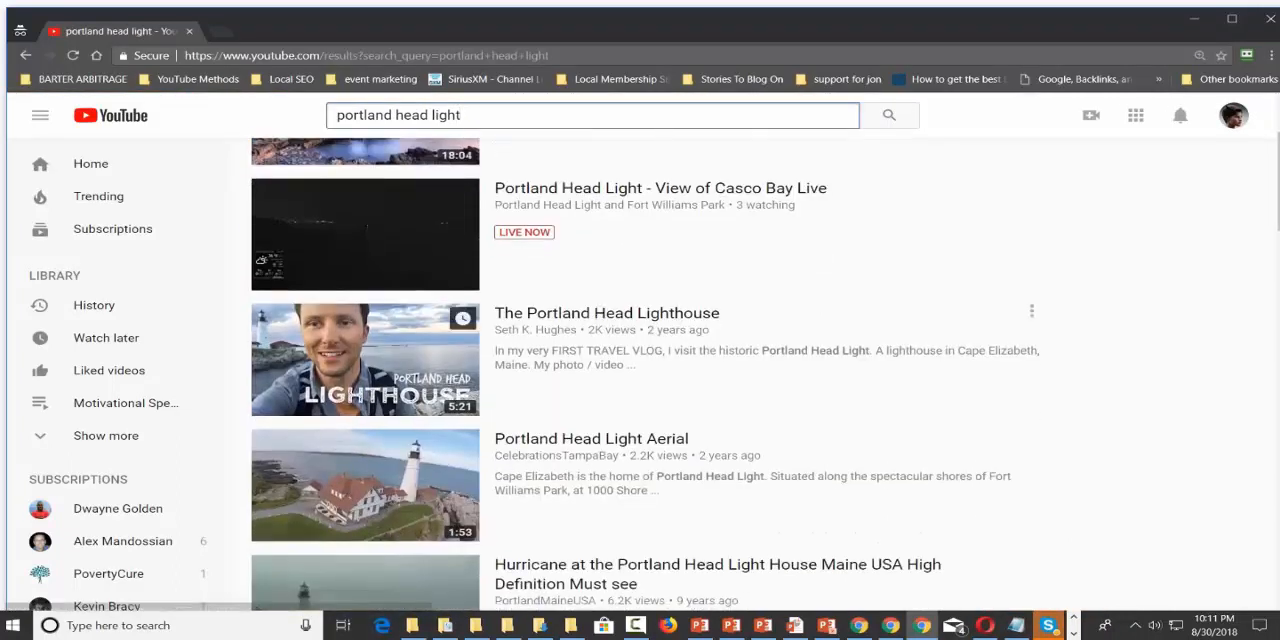
left_click(593, 298)
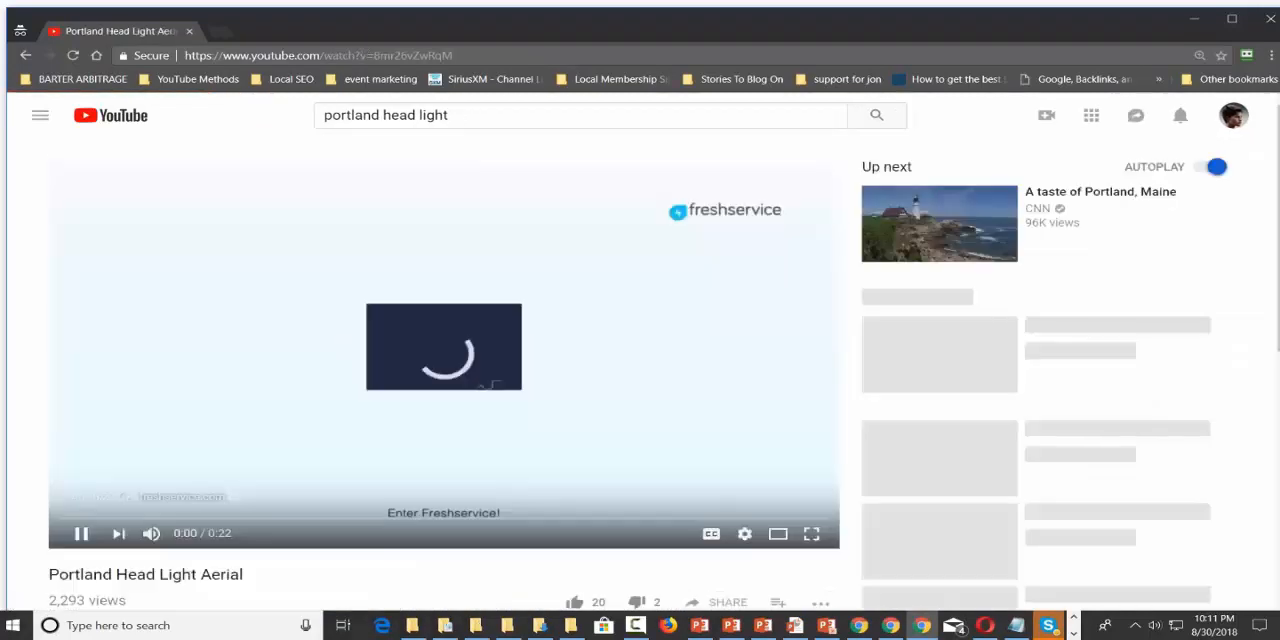
left_click(360, 56)
right_click(358, 57)
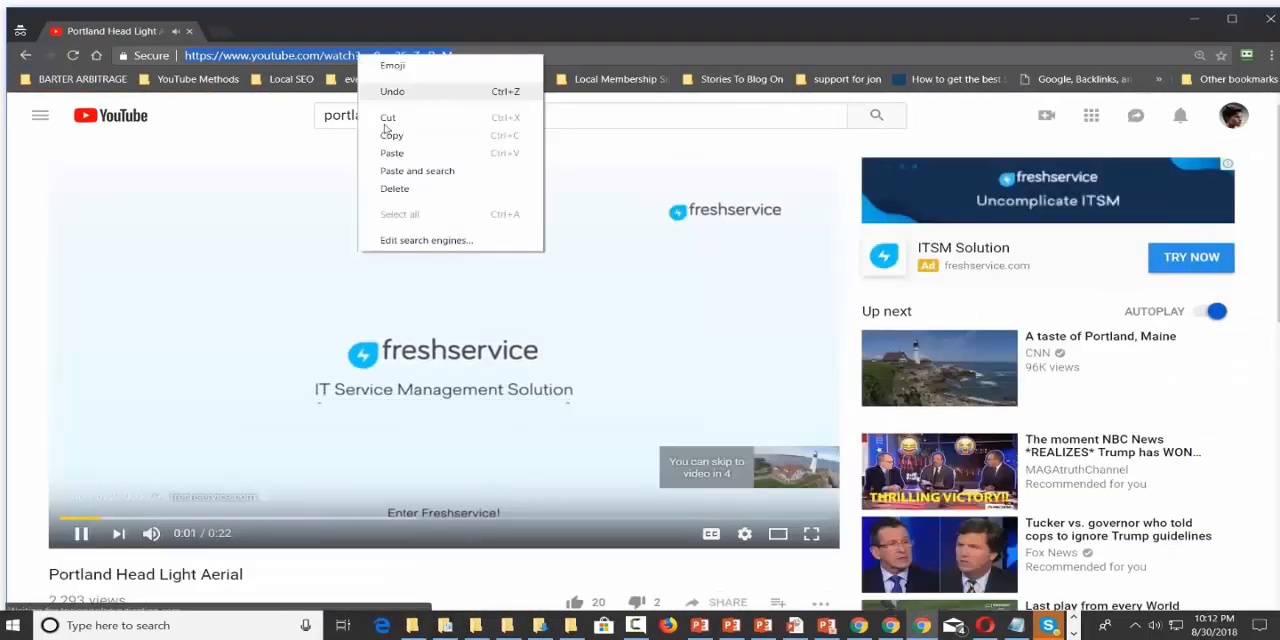
left_click(392, 136)
left_click(86, 535)
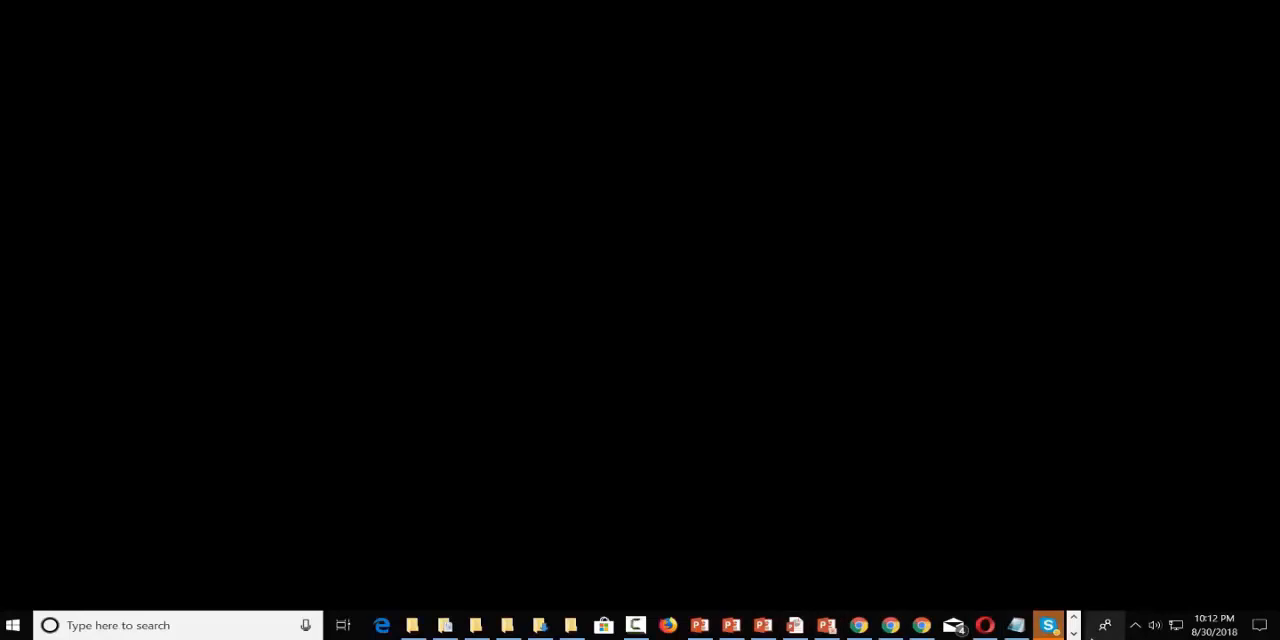
Switch to Mobirise and replace the Full Width Intro block's background video address with the copied YouTube link.
left_click(1073, 633)
left_click(960, 625)
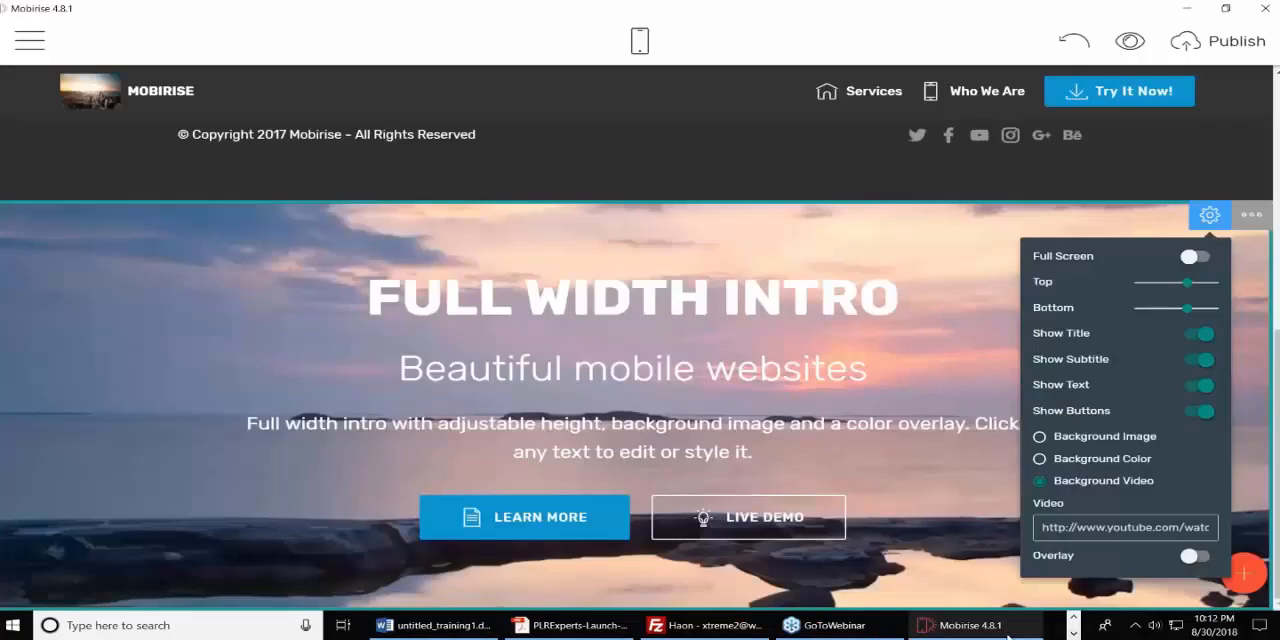
triple_click(1079, 527)
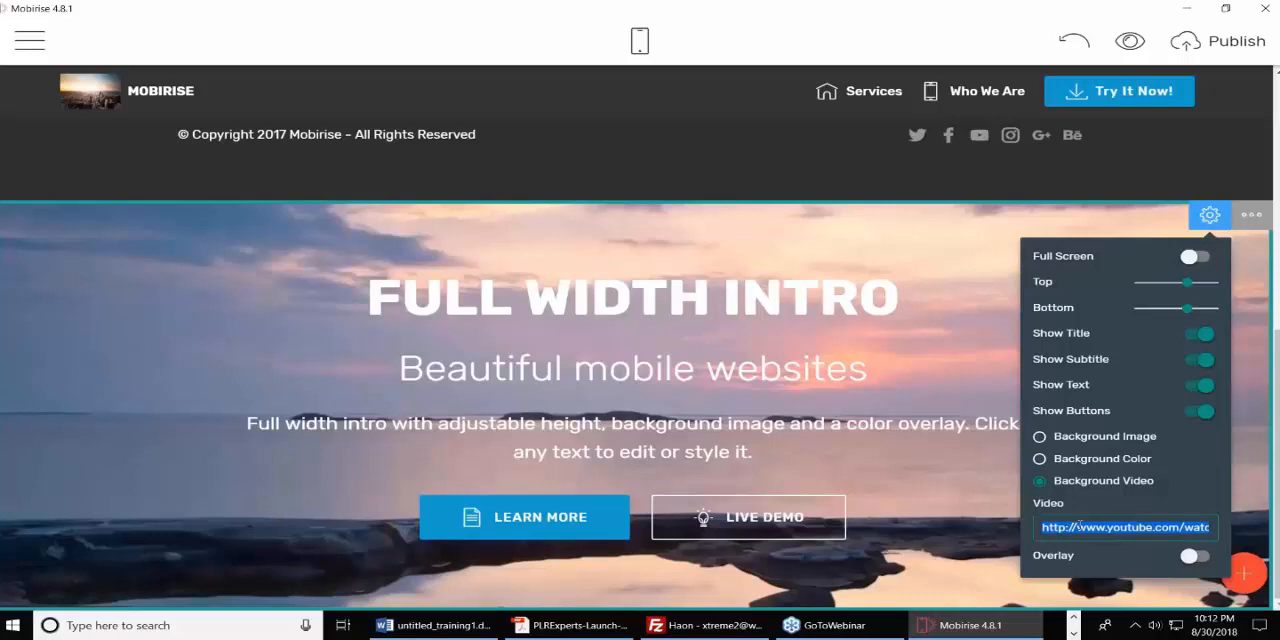
key("ctrl+v")
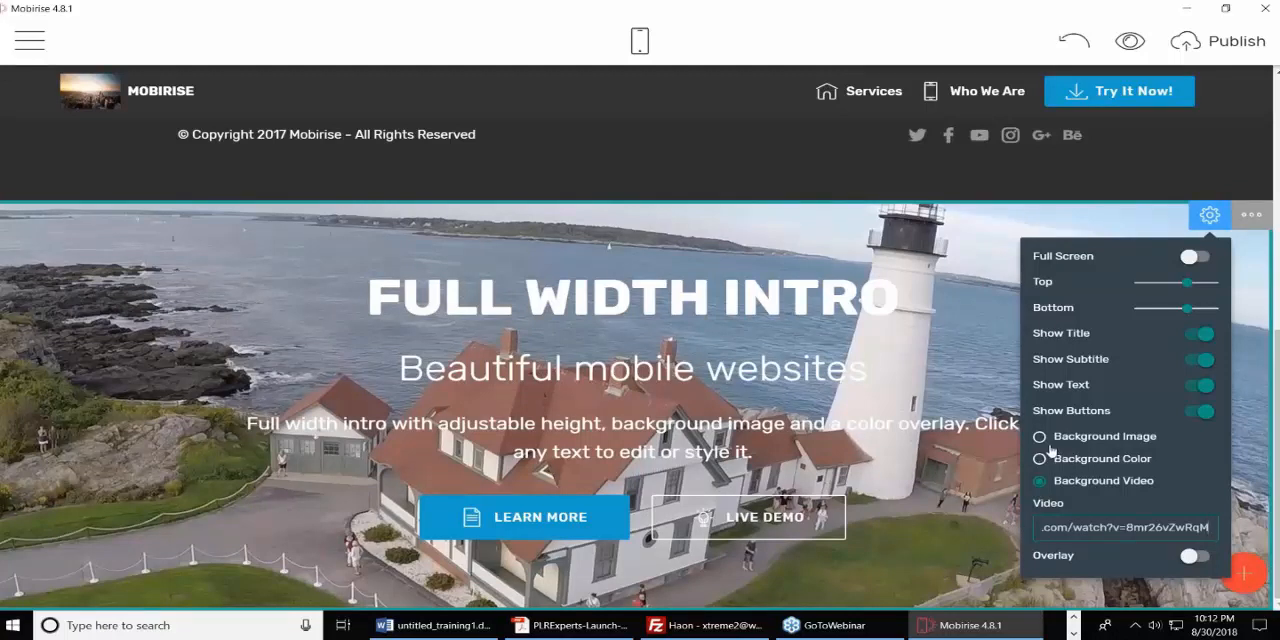
left_click(982, 379)
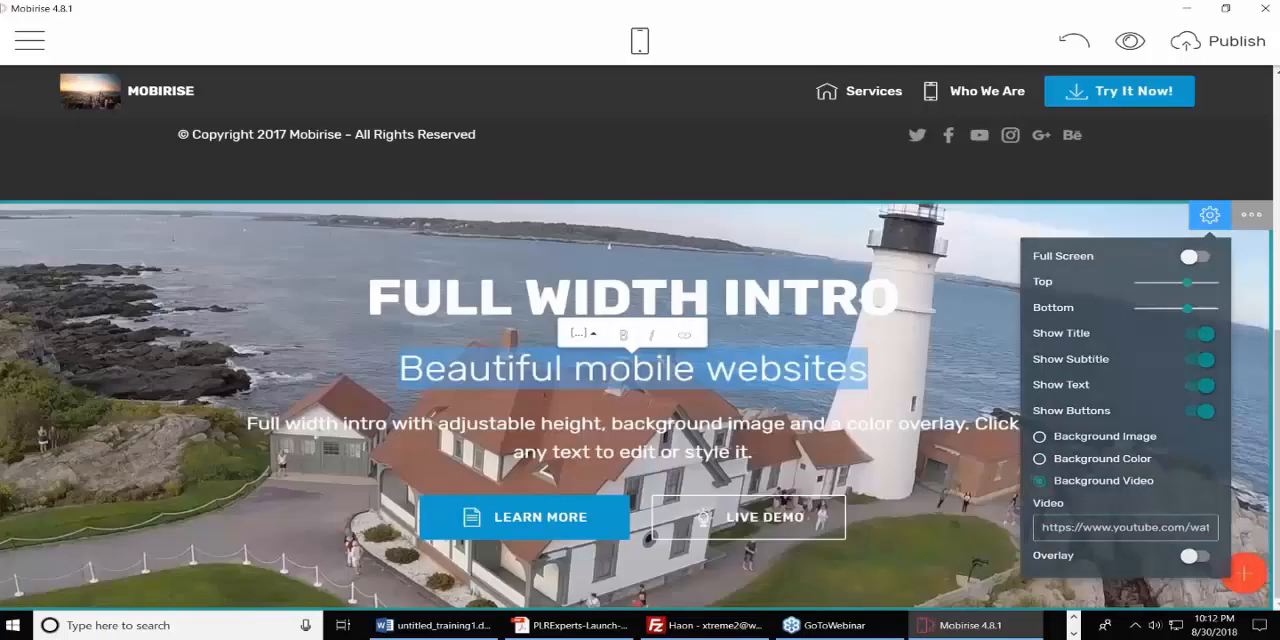
Move the mountain header block below the Full Width Intro block, then return it to its place under the menu.
scroll(1043, 407, "up", 5)
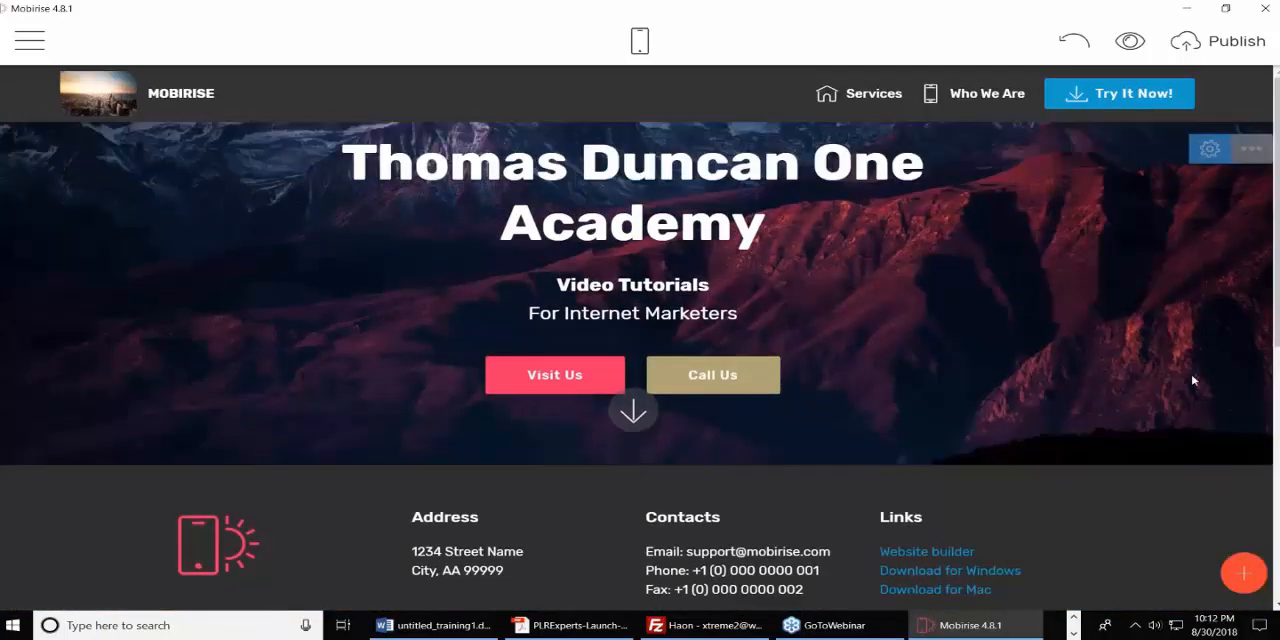
left_click(1210, 150)
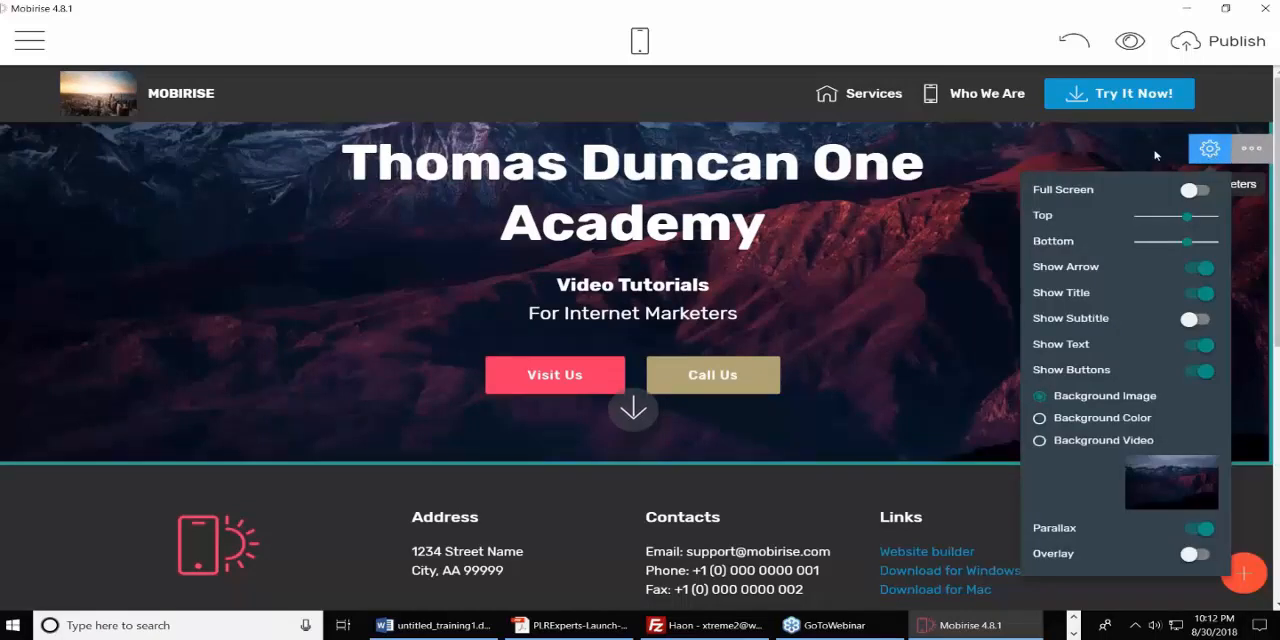
left_click(1251, 151)
left_click(1003, 223)
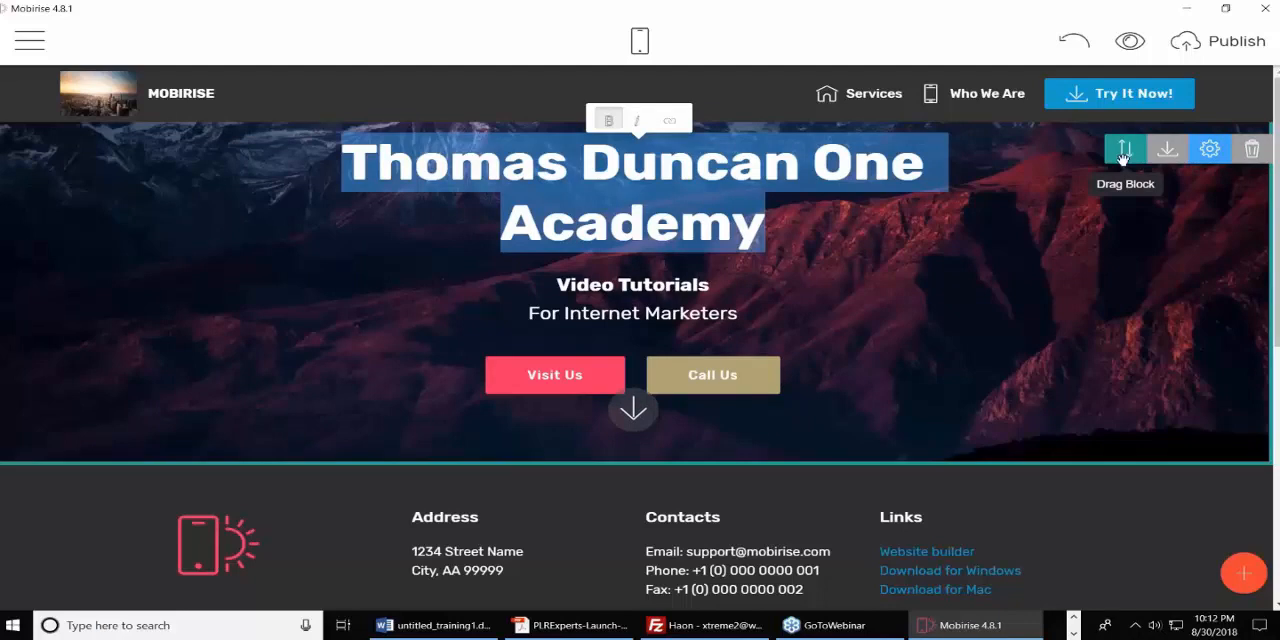
left_click_drag(1128, 156, 858, 463)
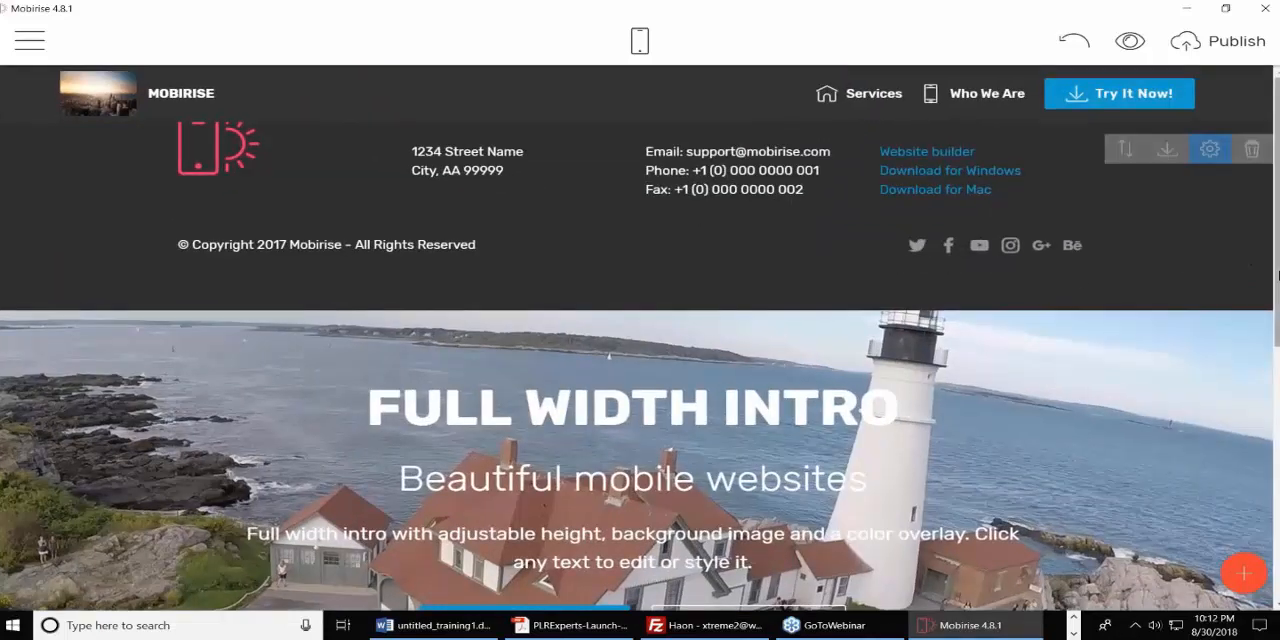
left_click_drag(1277, 271, 1277, 492)
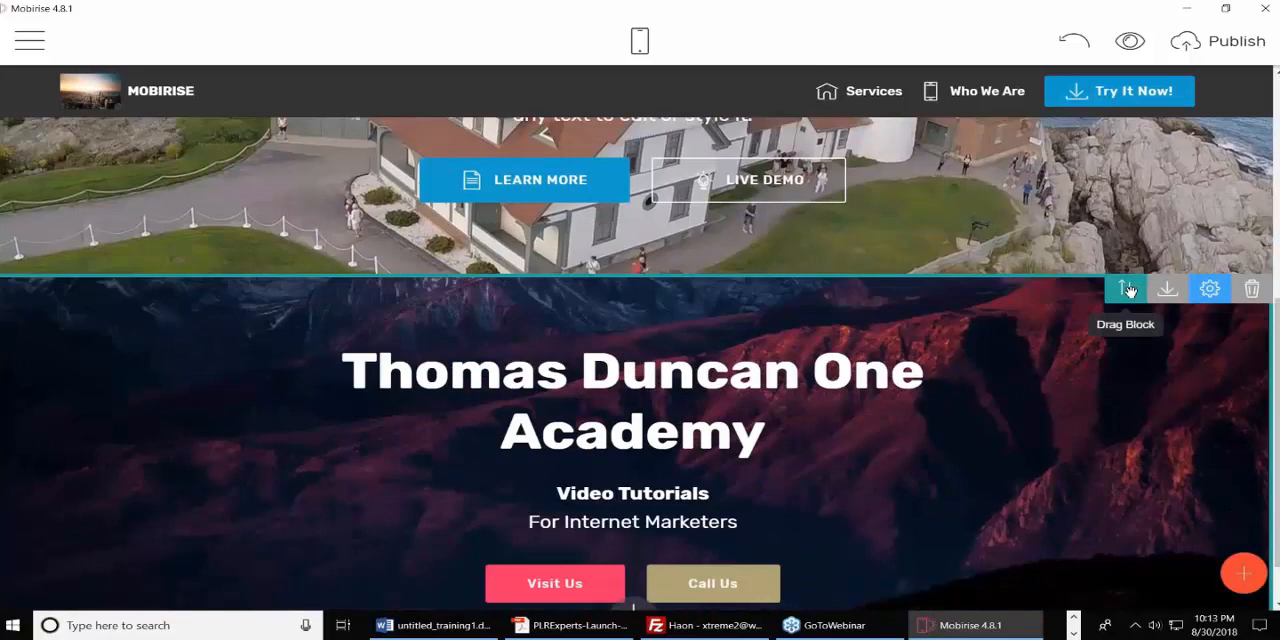
left_click_drag(1128, 290, 820, 76)
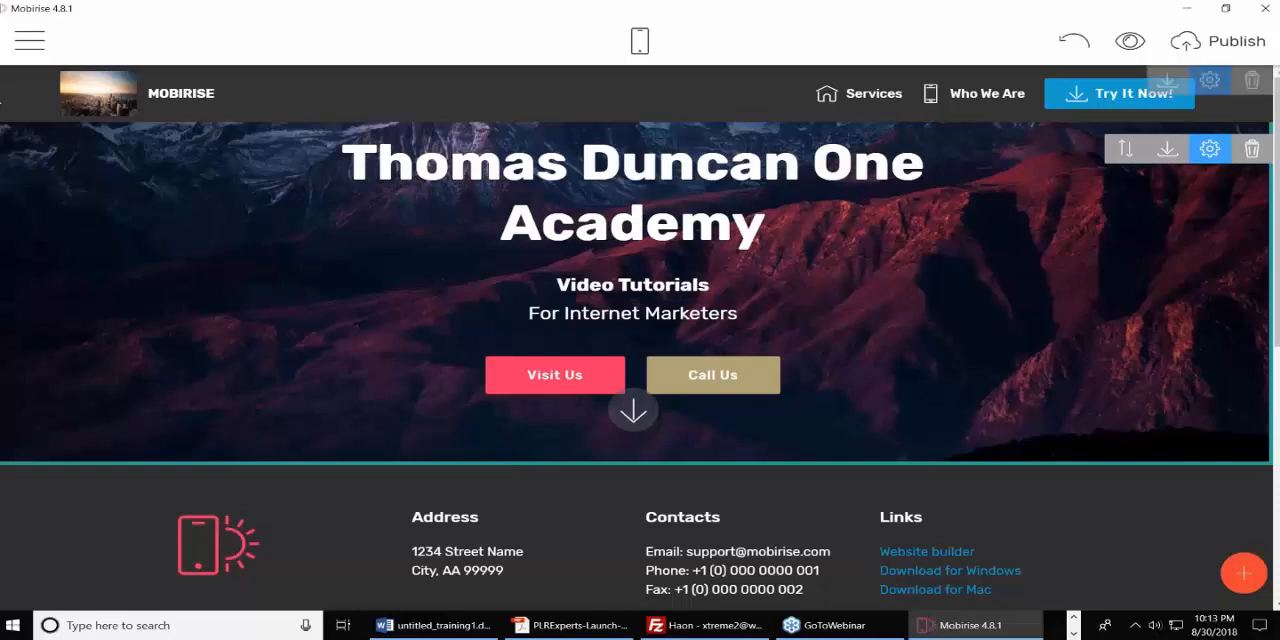
Create a new page in the site and title it "About Us".
left_click(31, 42)
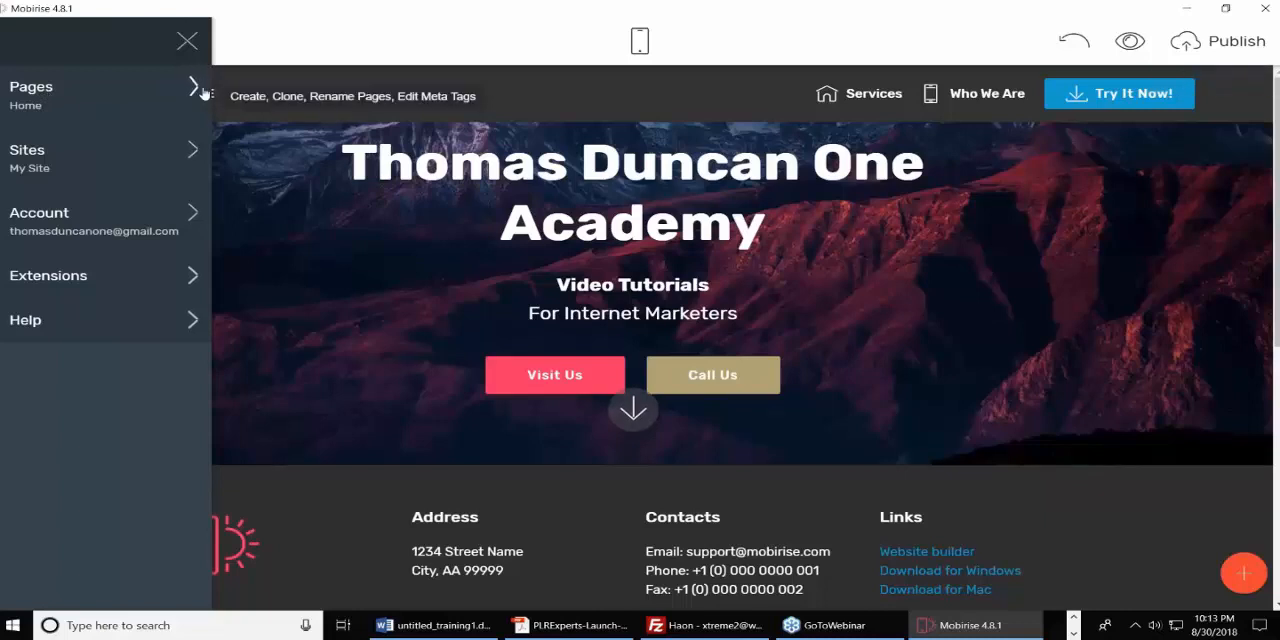
left_click(164, 100)
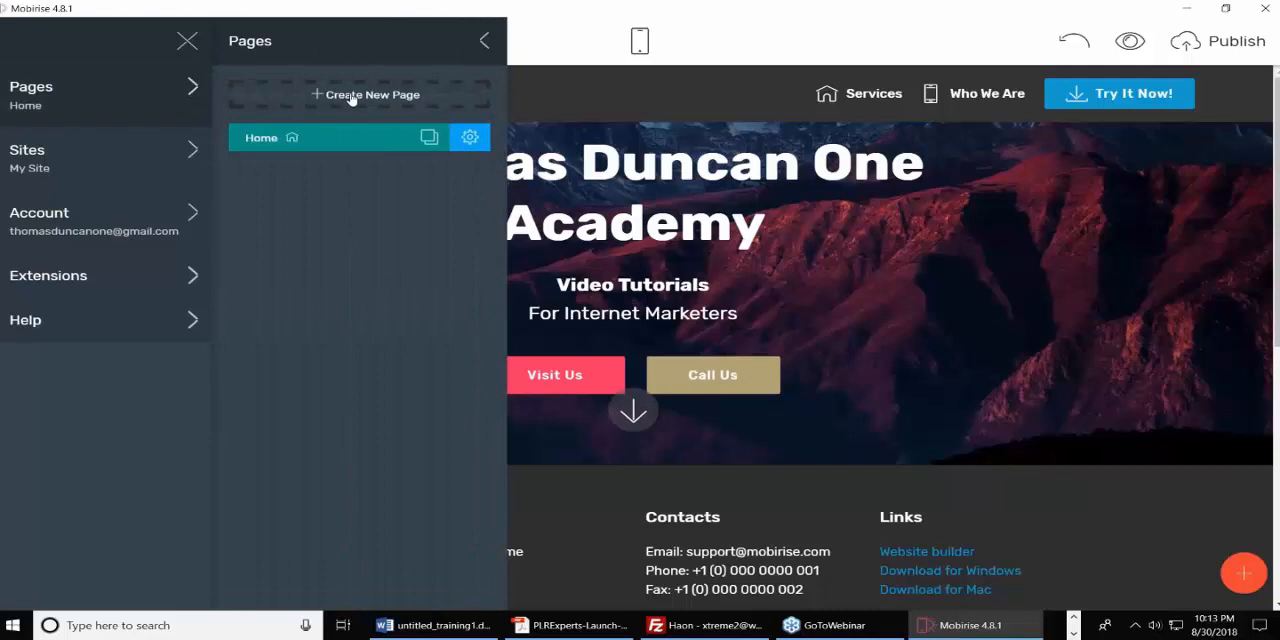
left_click(351, 96)
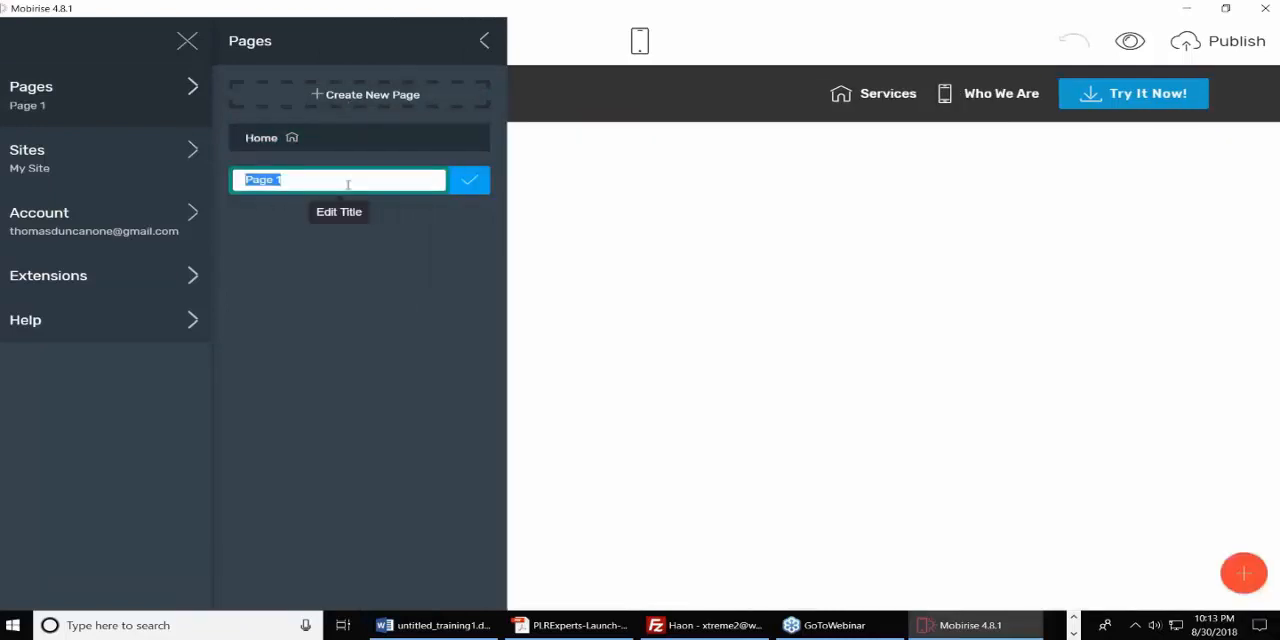
type("About Us")
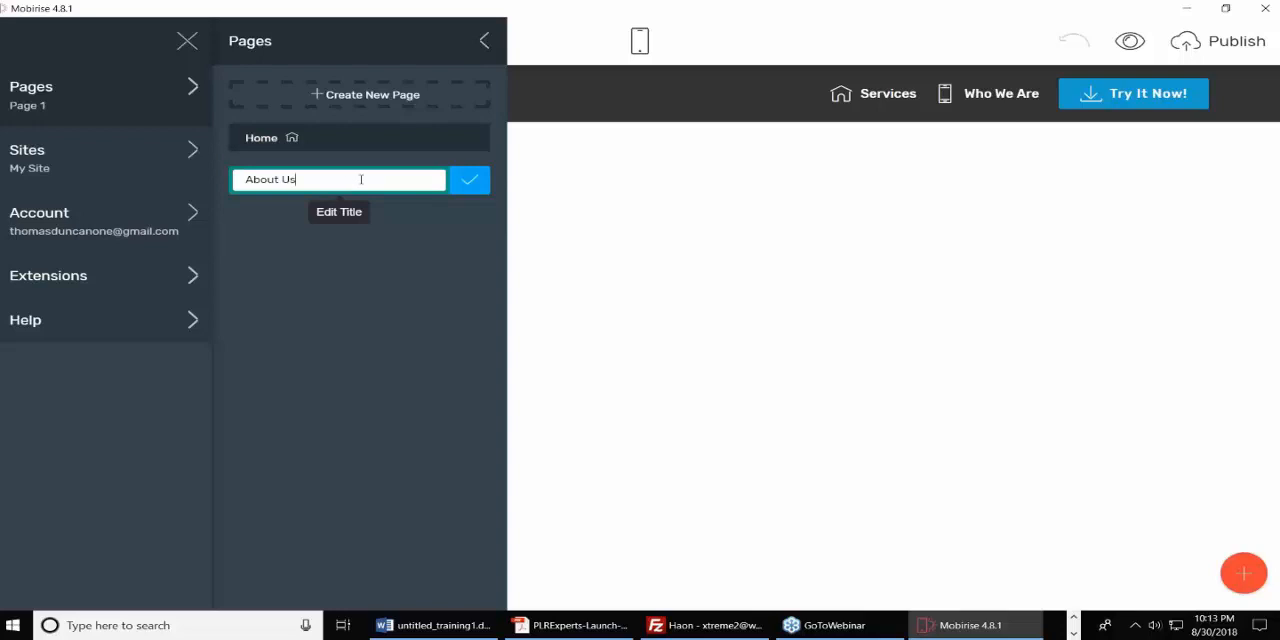
left_click(469, 181)
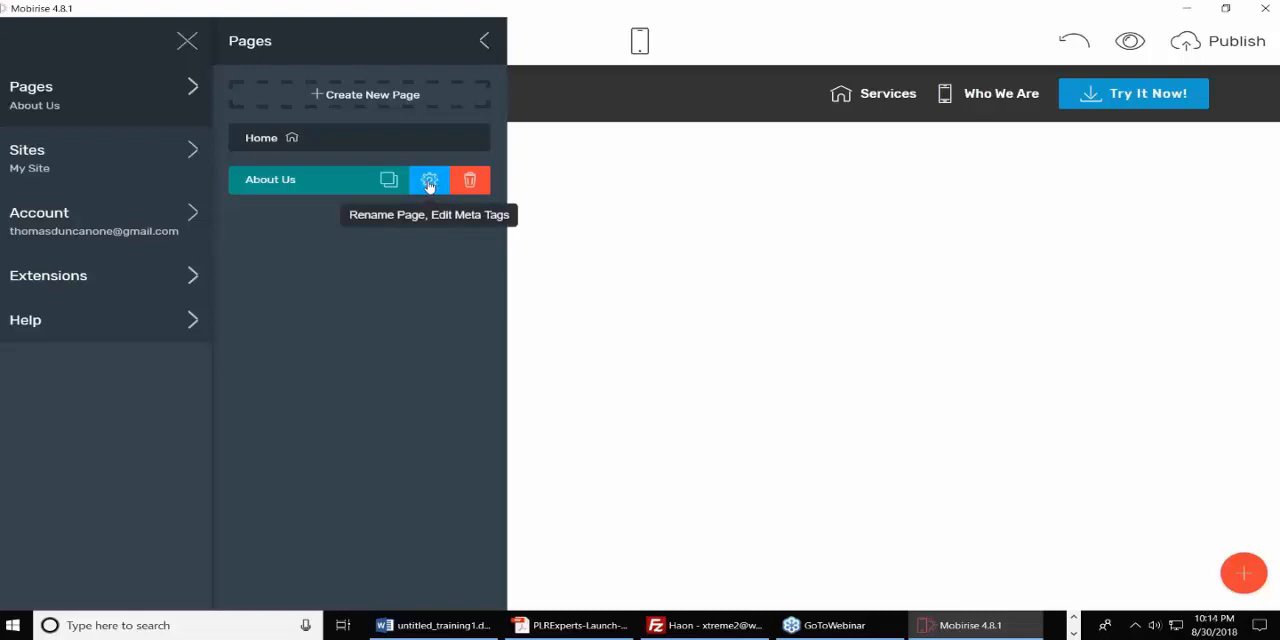
Examine the About Us page's title, description and URL settings, and close the page settings and page list.
left_click(428, 181)
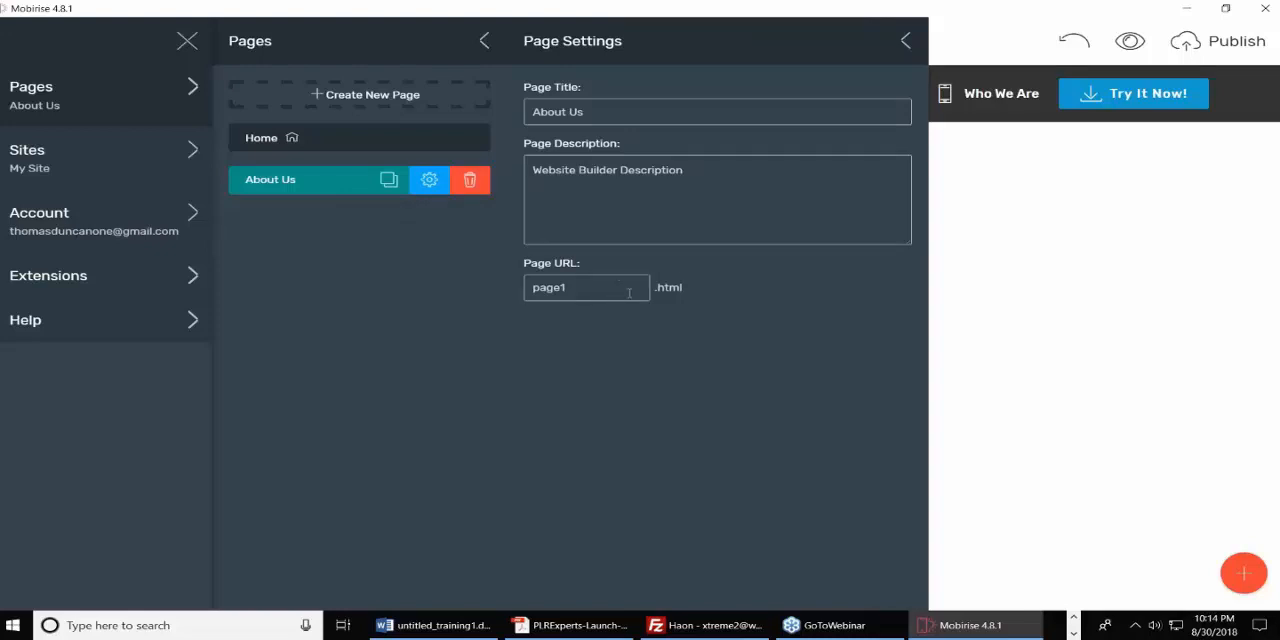
left_click(907, 41)
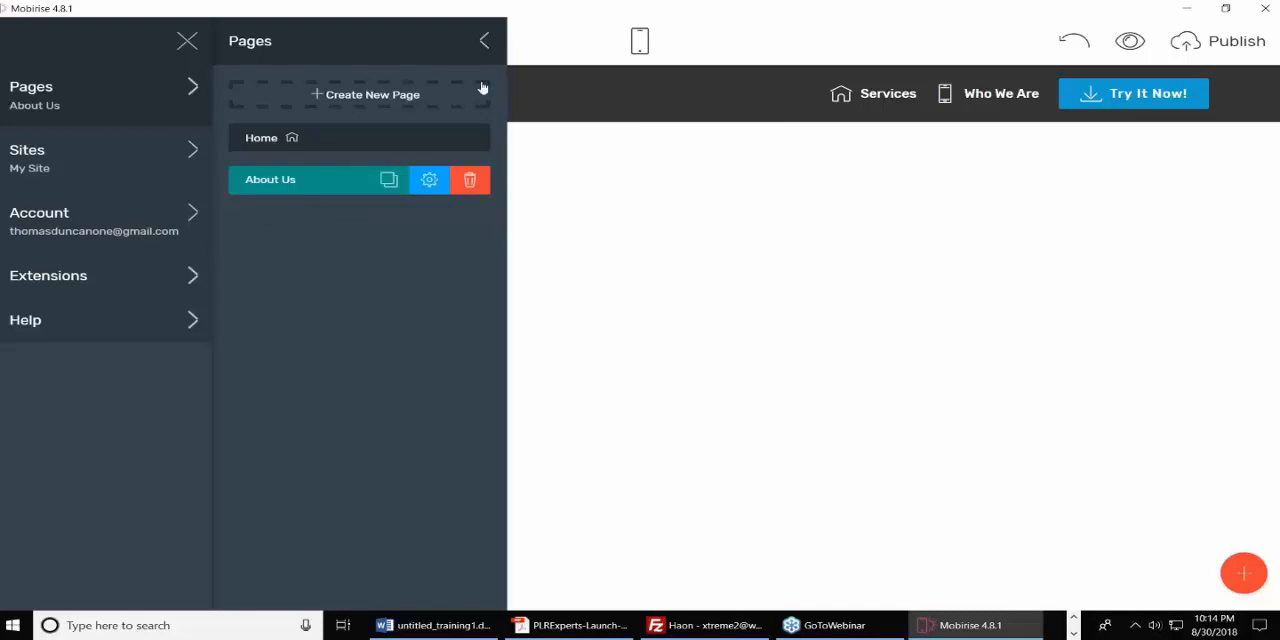
left_click(484, 44)
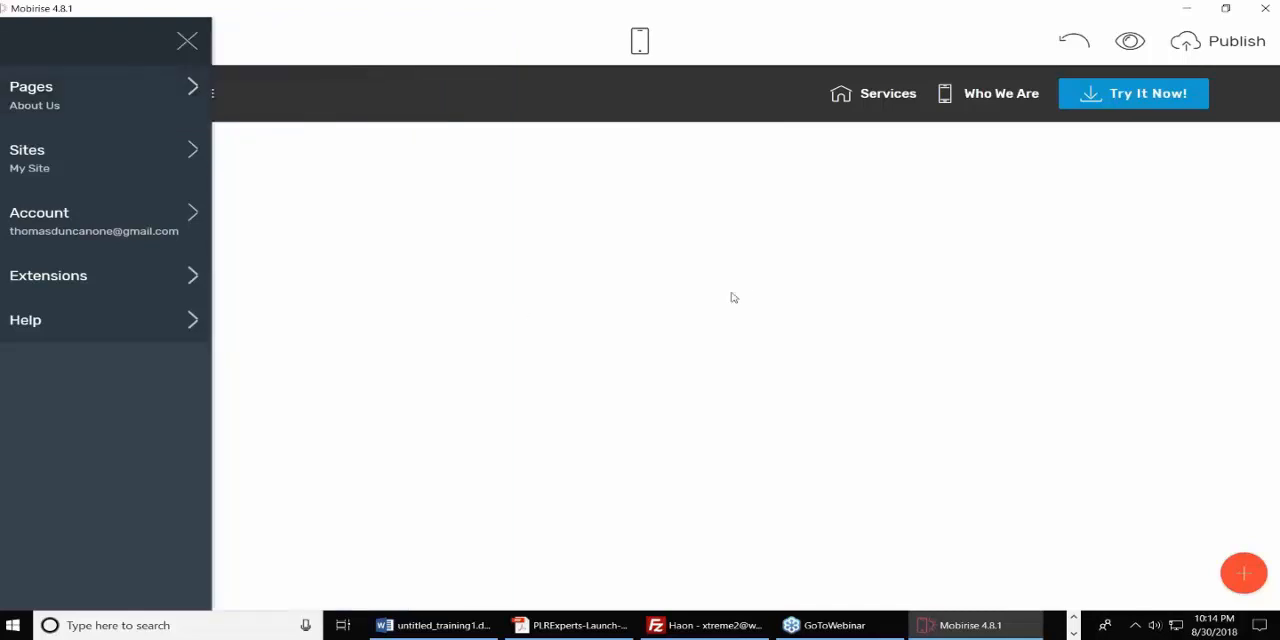
Add the article block with the three-item numbered list below the menu on the About Us page.
left_click(1245, 574)
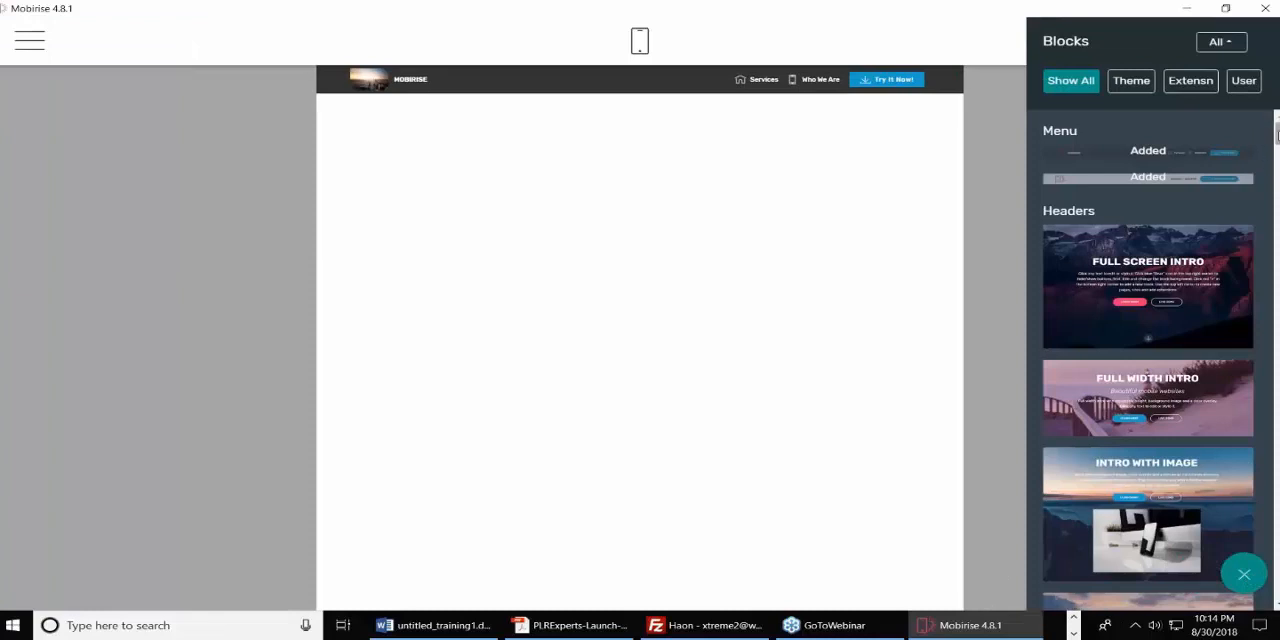
left_click_drag(1276, 133, 1277, 246)
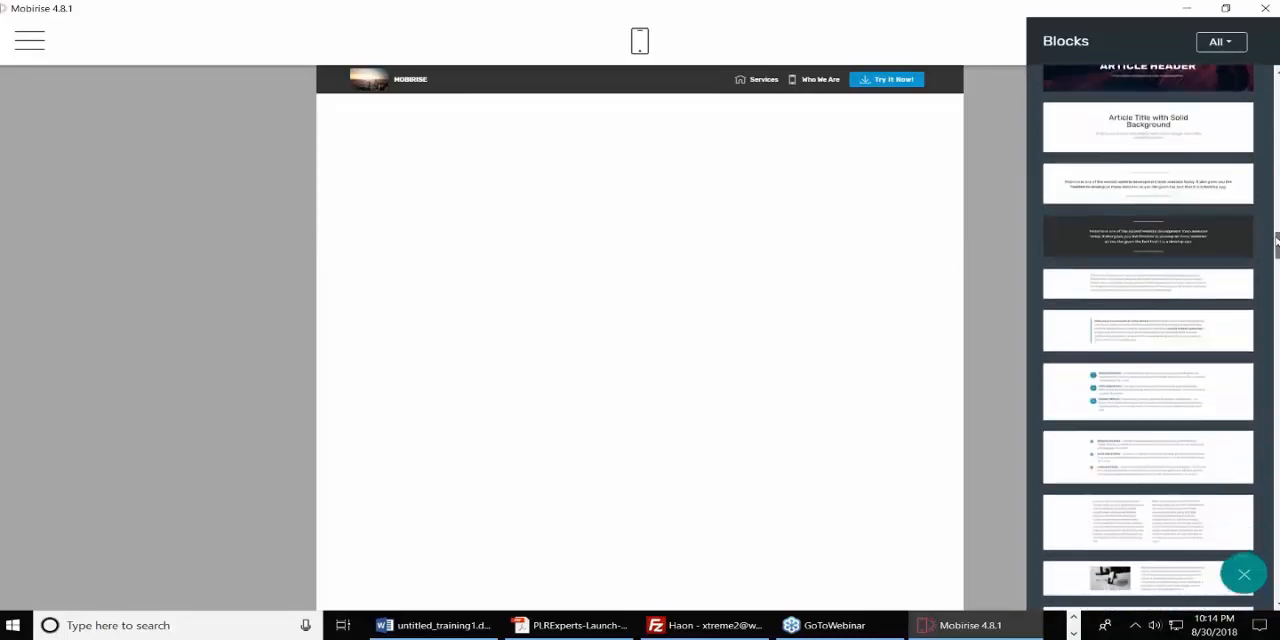
left_click_drag(1147, 378, 665, 182)
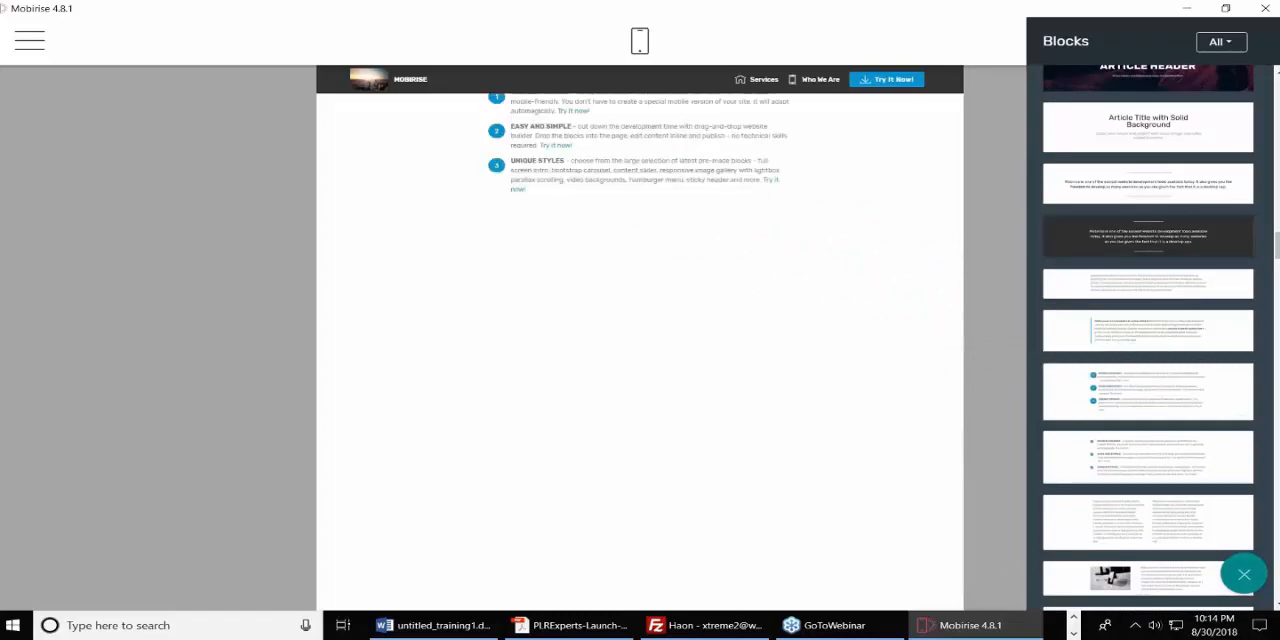
Add the Features block with three blue cards on a mountain background below the list, and the three-column Counters block beneath it.
scroll(1277, 290, "down", 5)
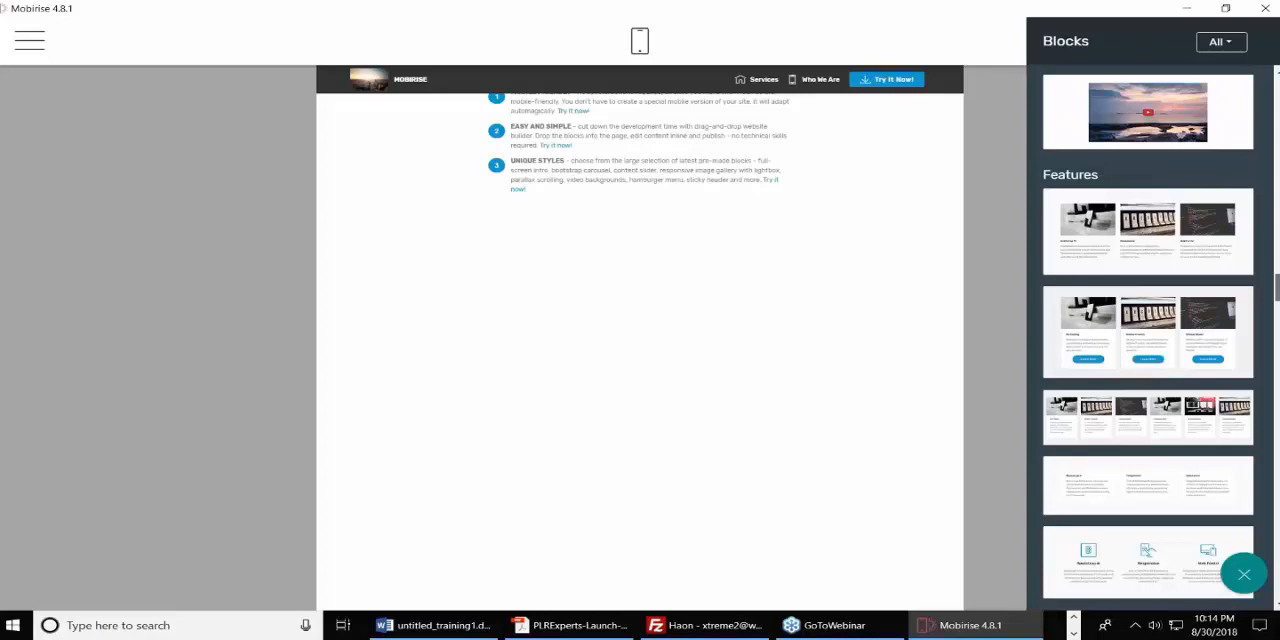
scroll(1161, 371, "down", 3)
left_click_drag(1158, 387, 591, 317)
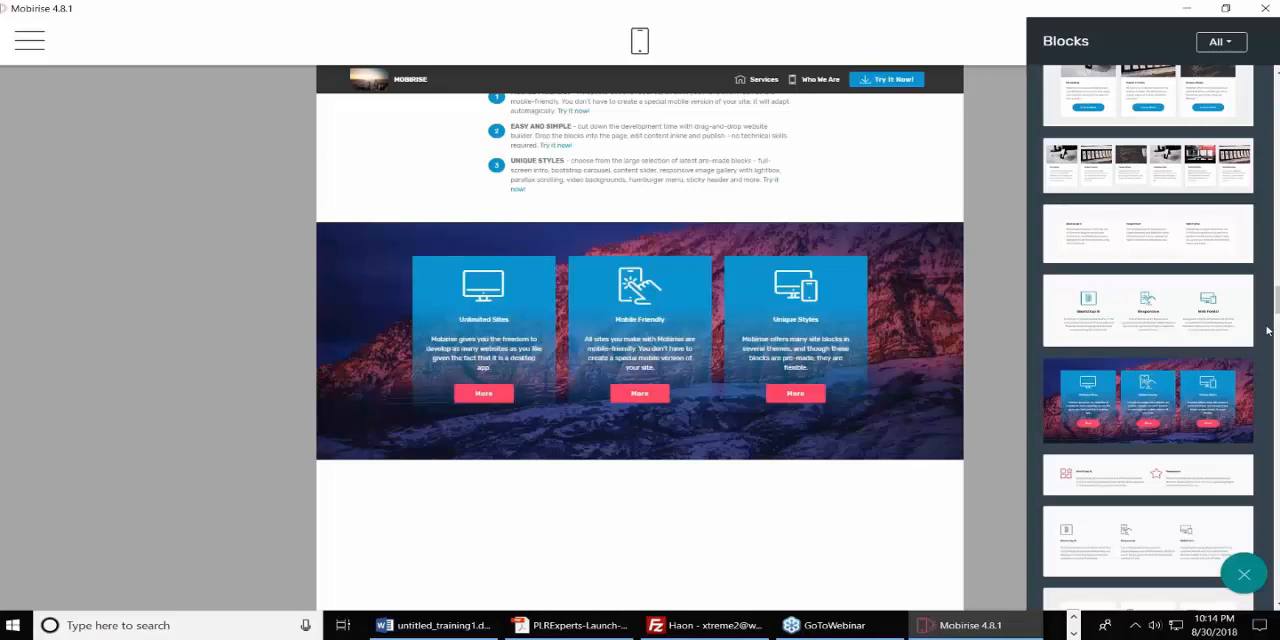
left_click_drag(1276, 305, 1276, 388)
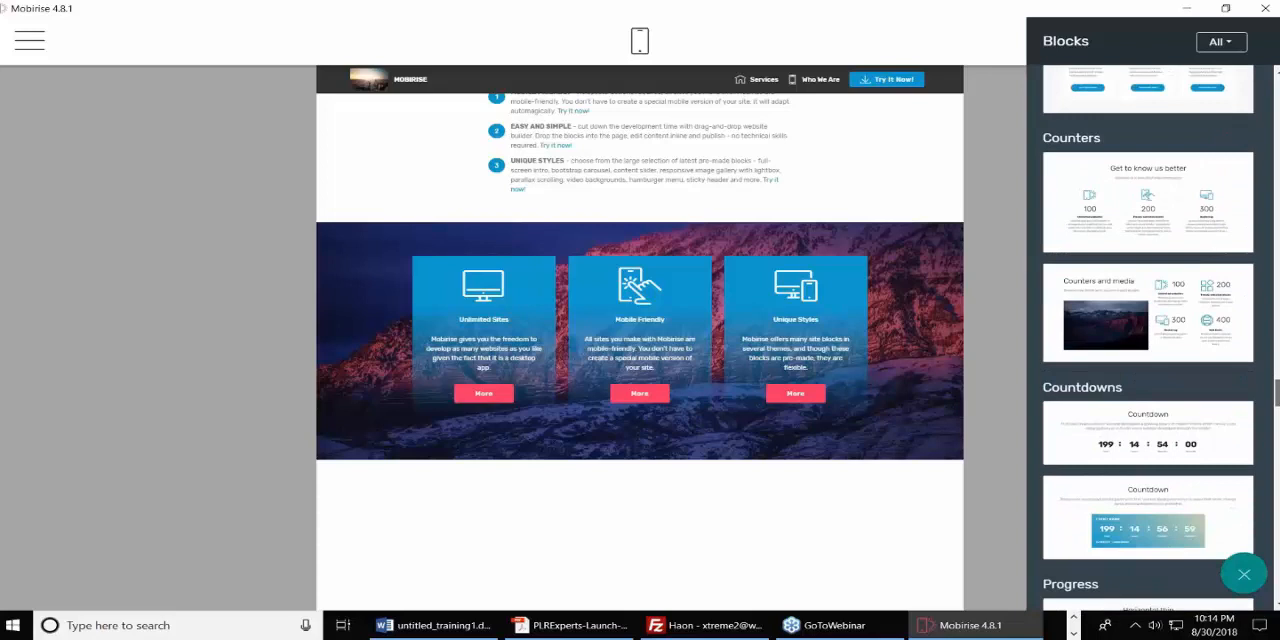
left_click_drag(1128, 214, 641, 536)
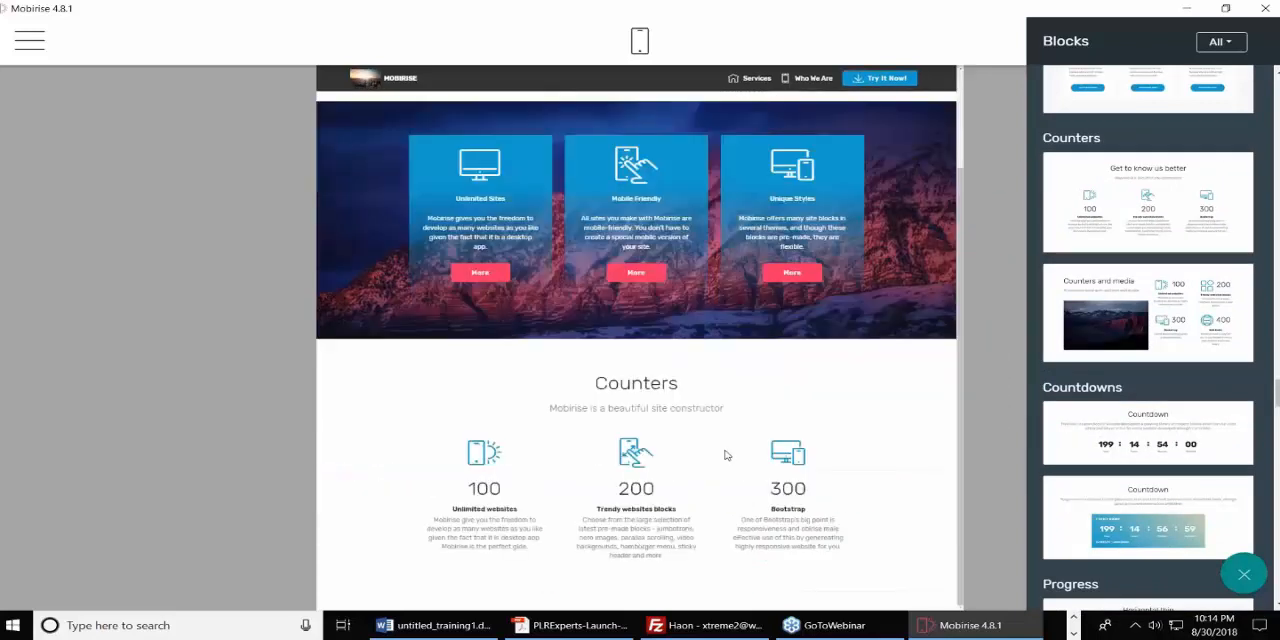
Close the block library and select all the text of the three-item numbered list on the About Us page.
scroll(726, 455, "up", 2)
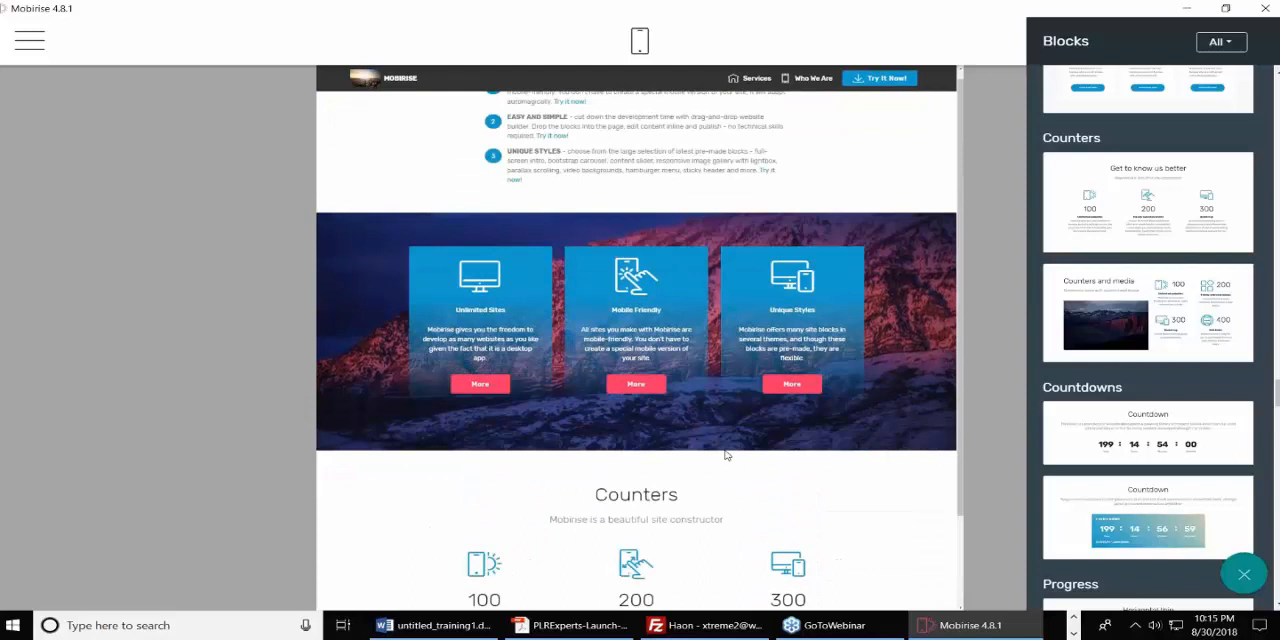
left_click(1007, 143)
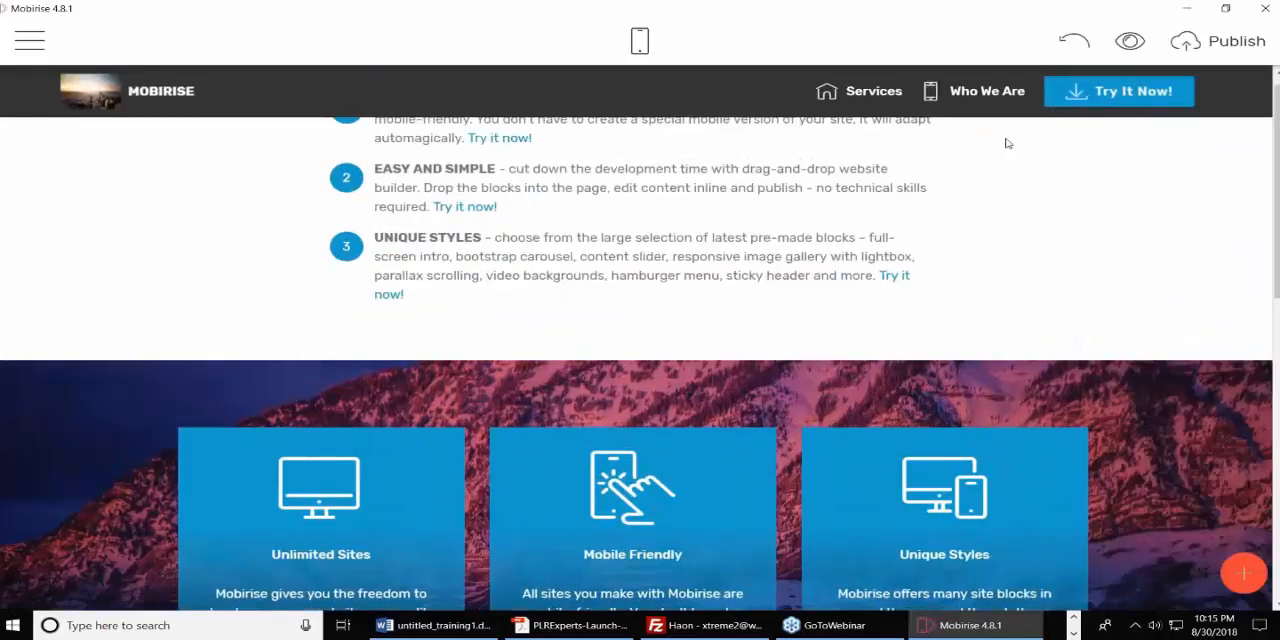
scroll(957, 308, "up", 1)
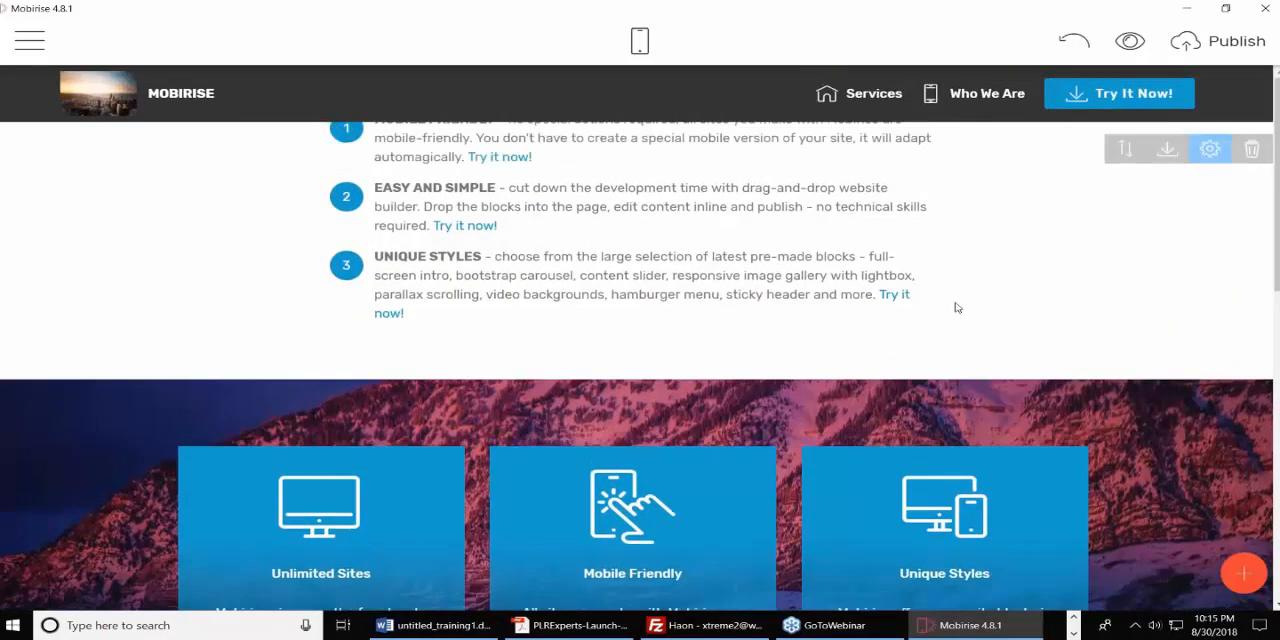
left_click(525, 206)
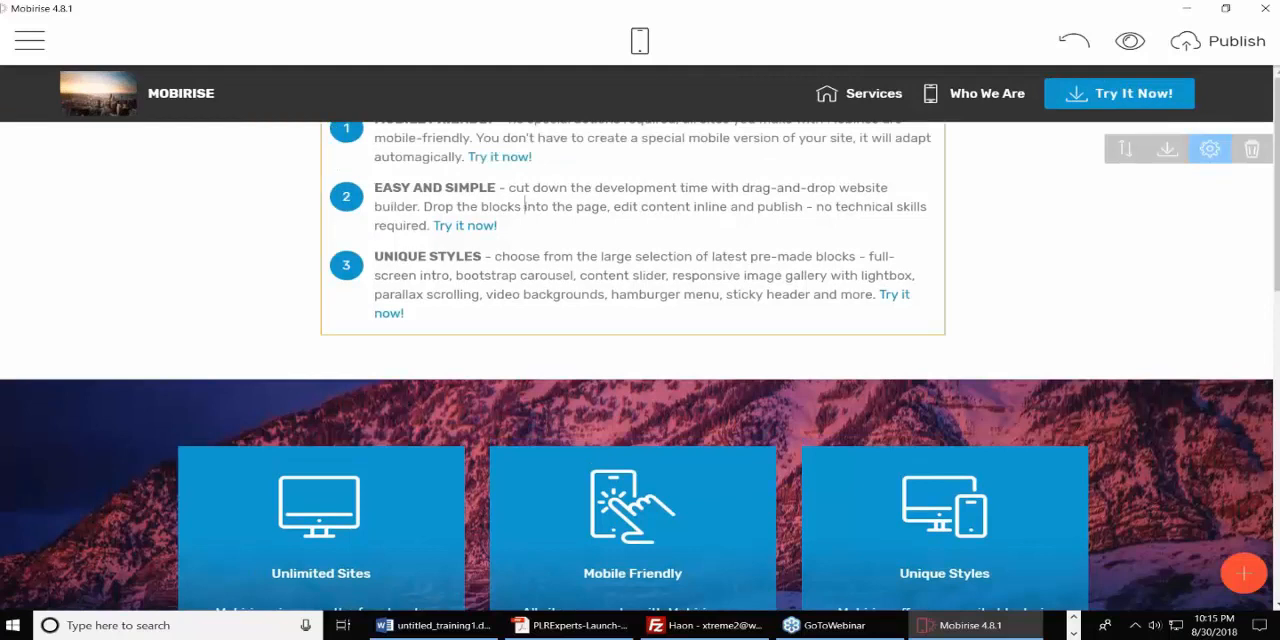
key("ctrl+a")
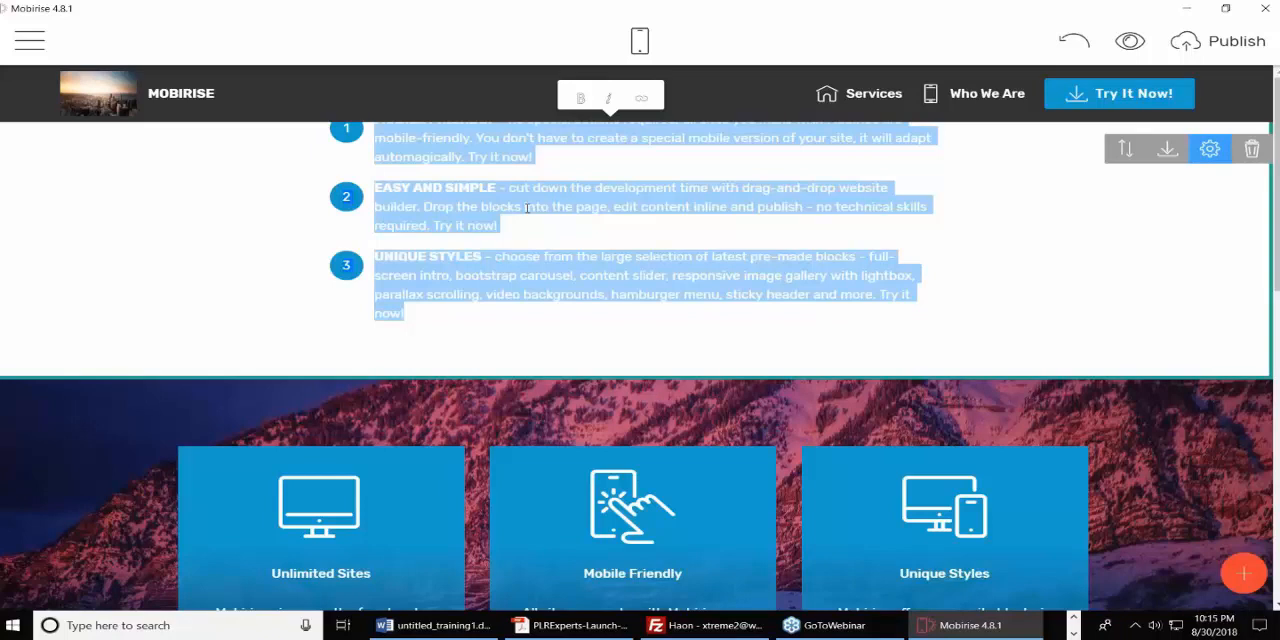
Preview the About Us page in mobile view, check its blocks from the list to the counters, and return to desktop view.
left_click(640, 40)
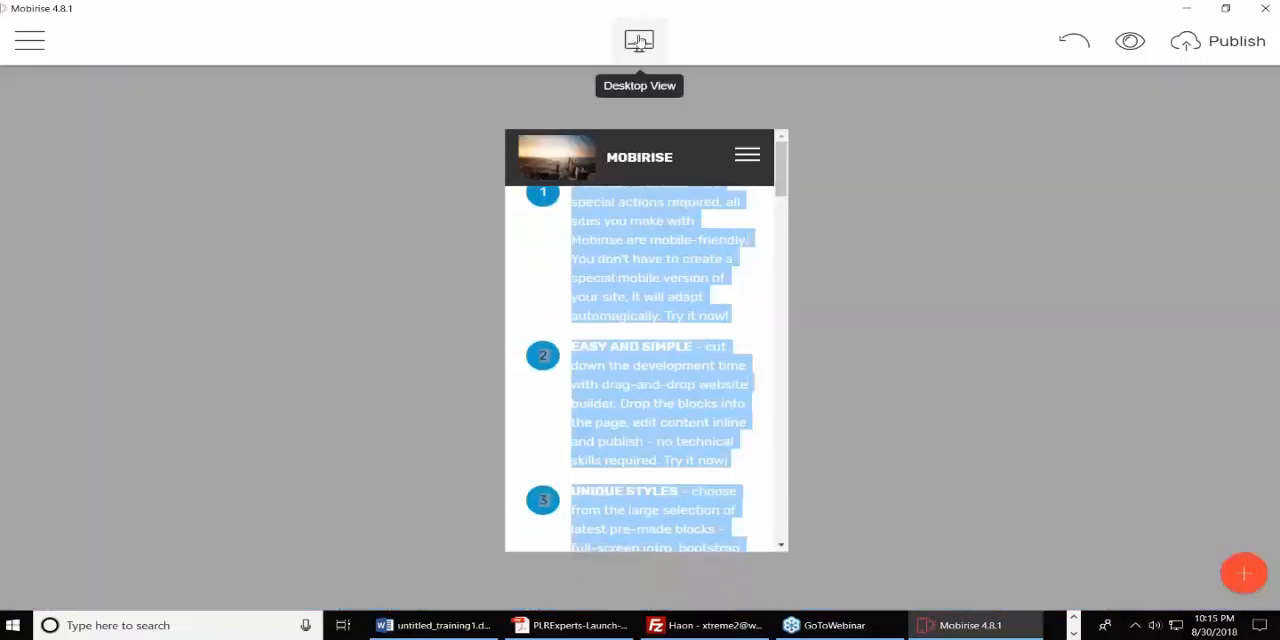
left_click(566, 245)
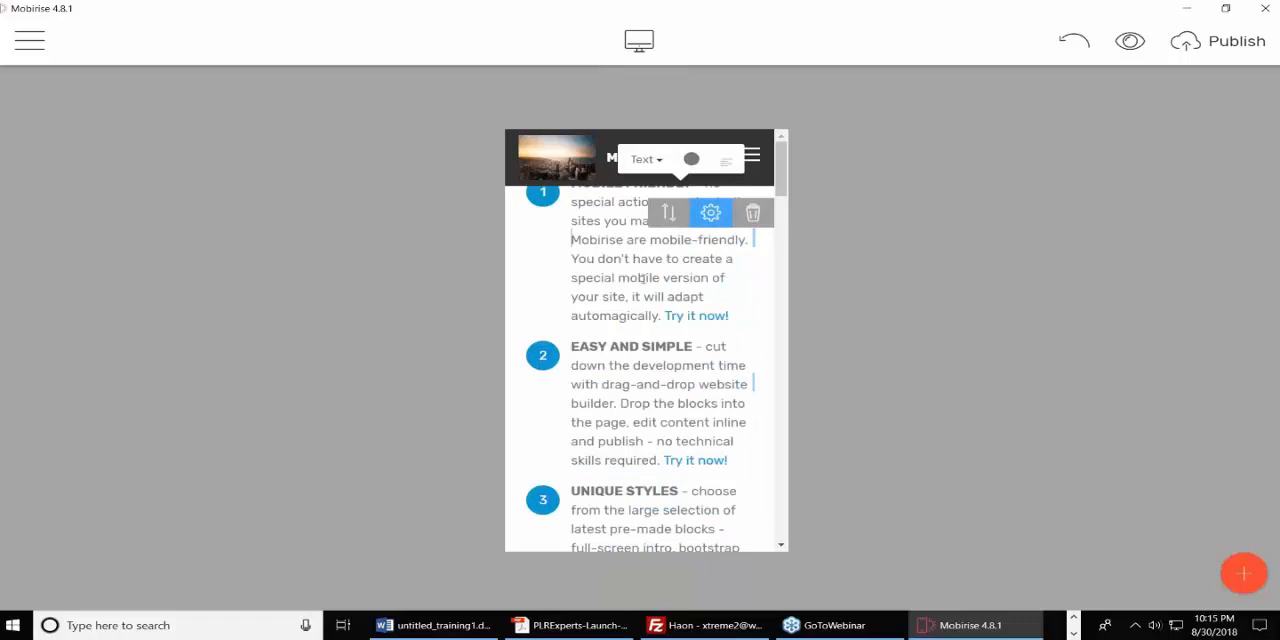
scroll(685, 300, "down", 10)
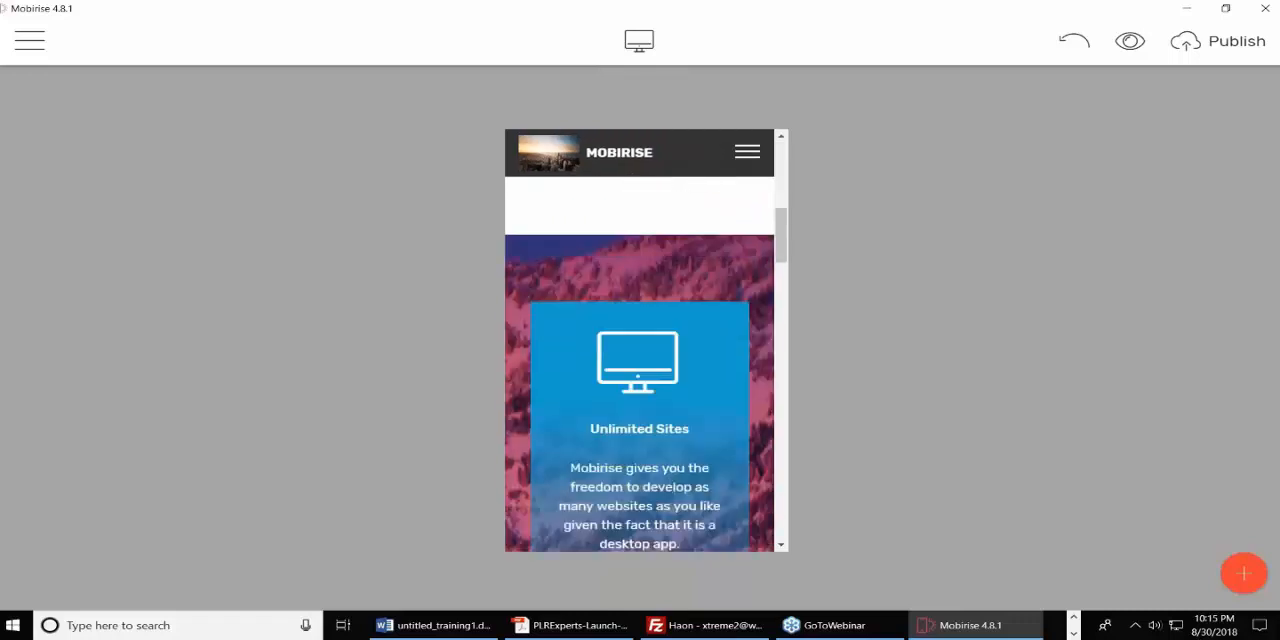
scroll(646, 364, "down", 10)
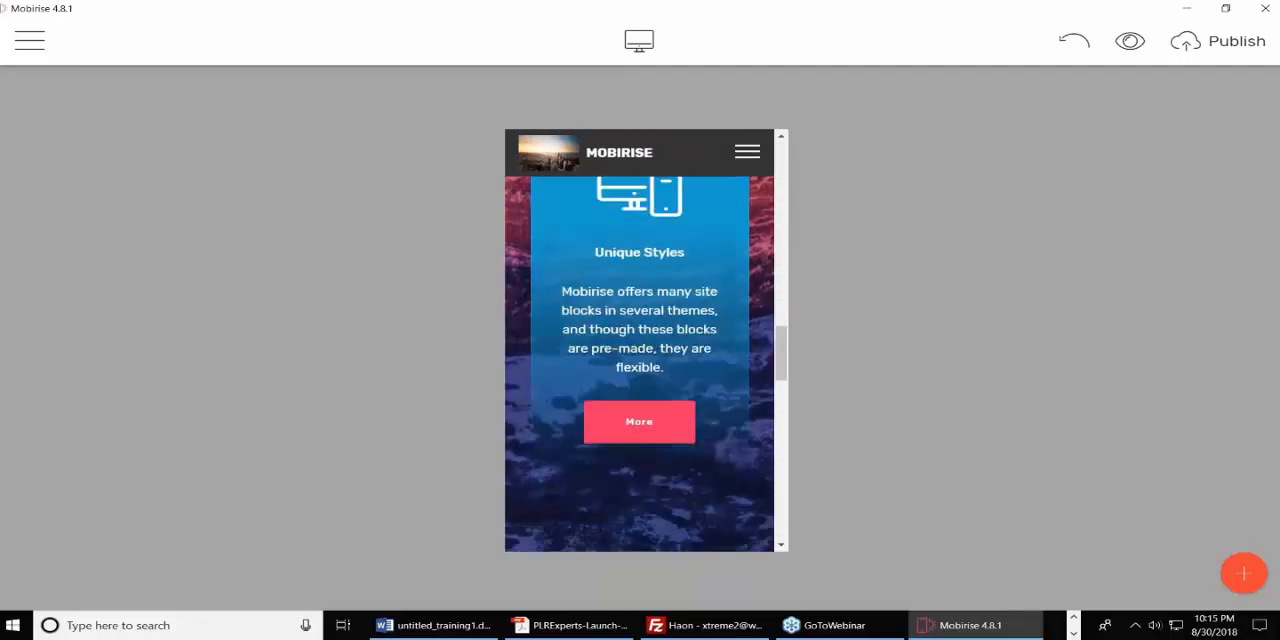
scroll(639, 364, "down", 10)
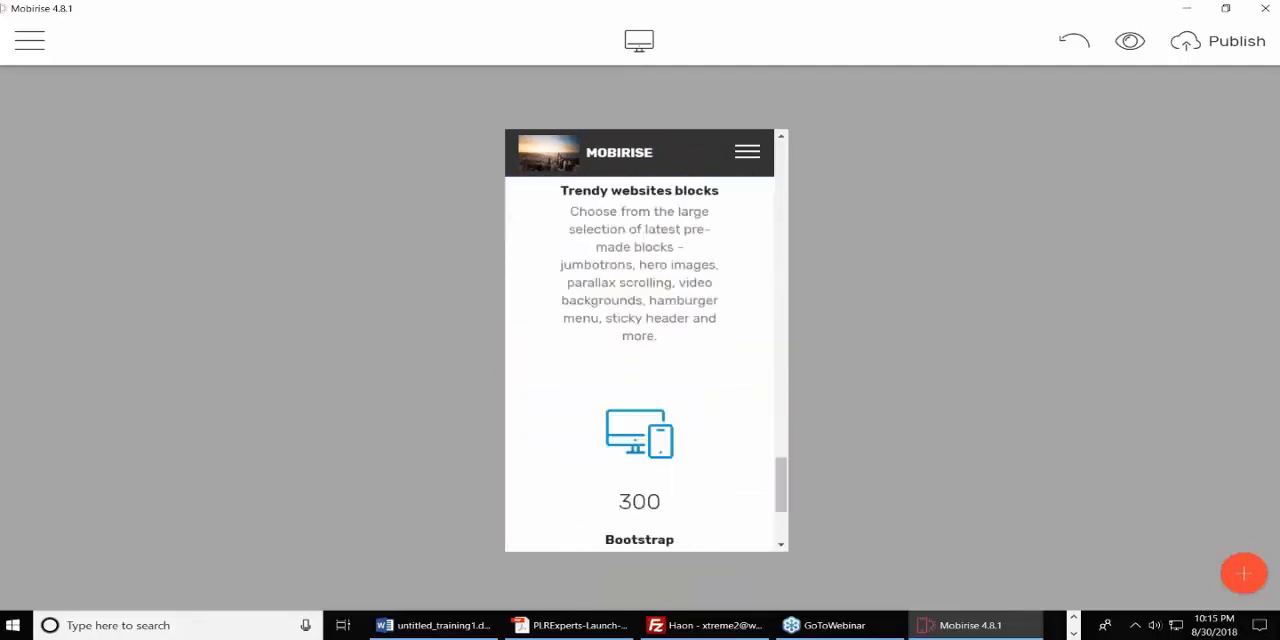
scroll(646, 364, "up", 10)
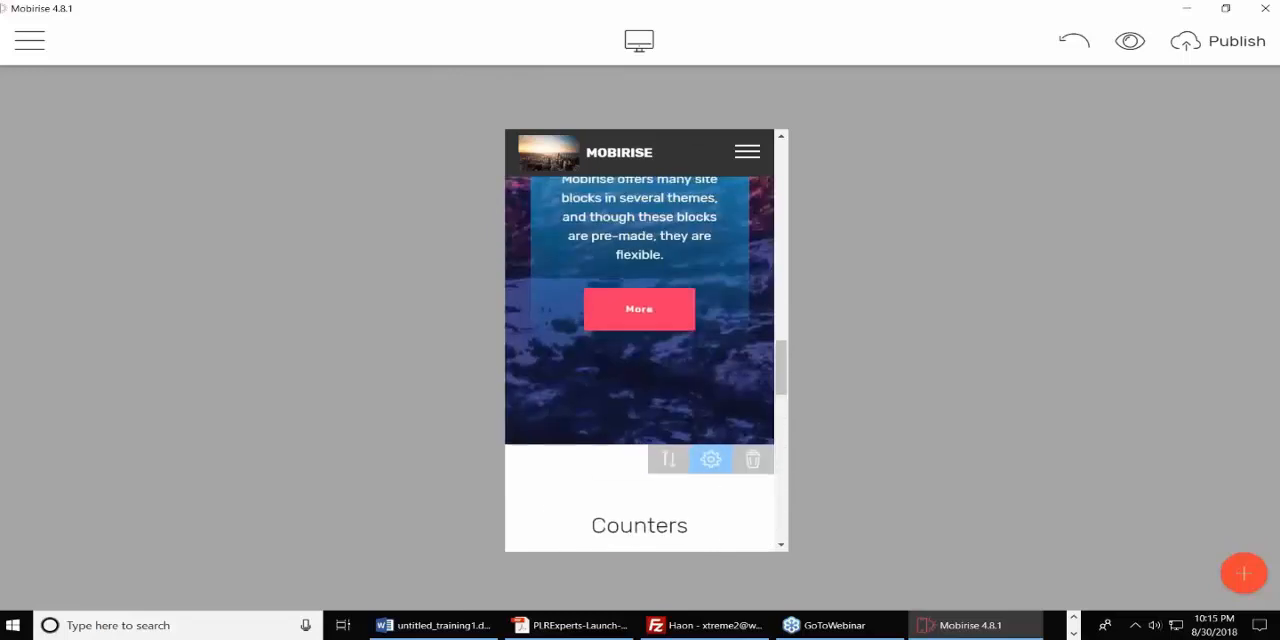
scroll(639, 364, "up", 10)
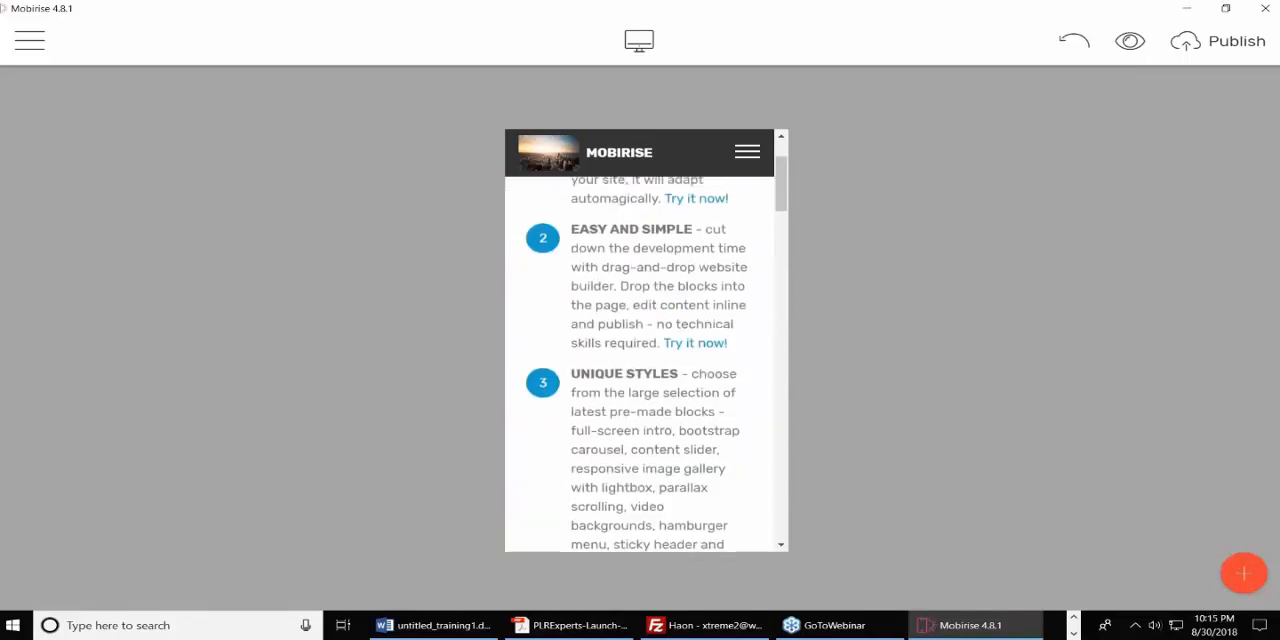
left_click(571, 240)
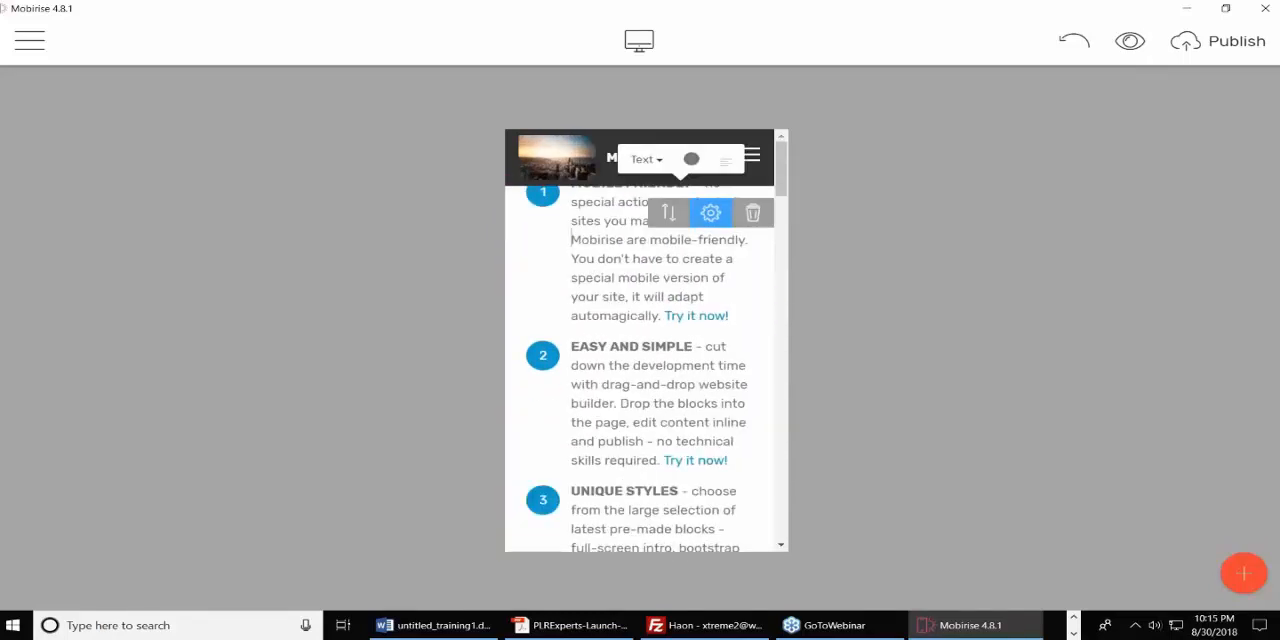
left_click(639, 40)
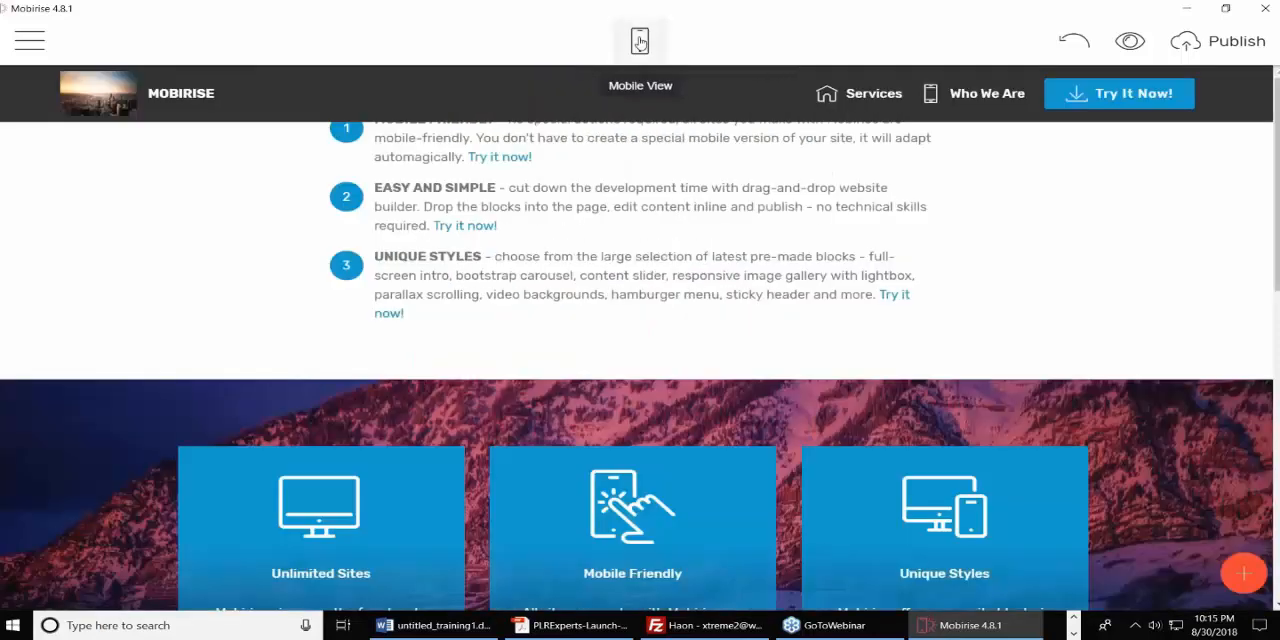
Create a new page in the site, title it "Privacy Policy", and close the page list.
left_click(38, 45)
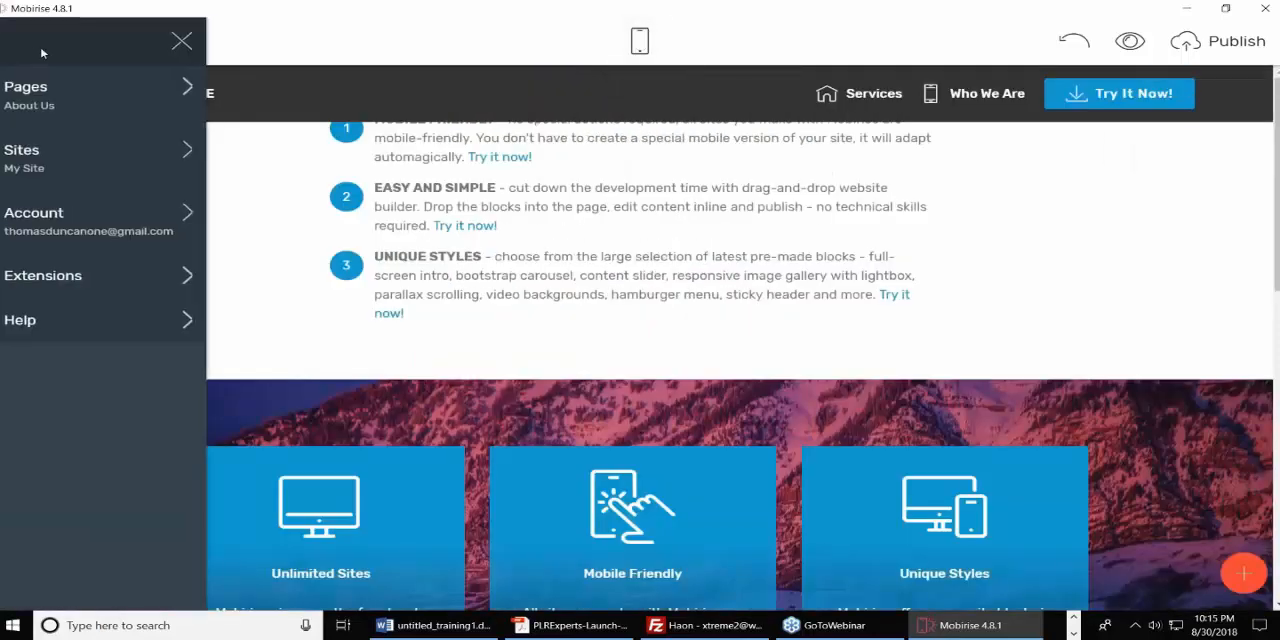
left_click(113, 107)
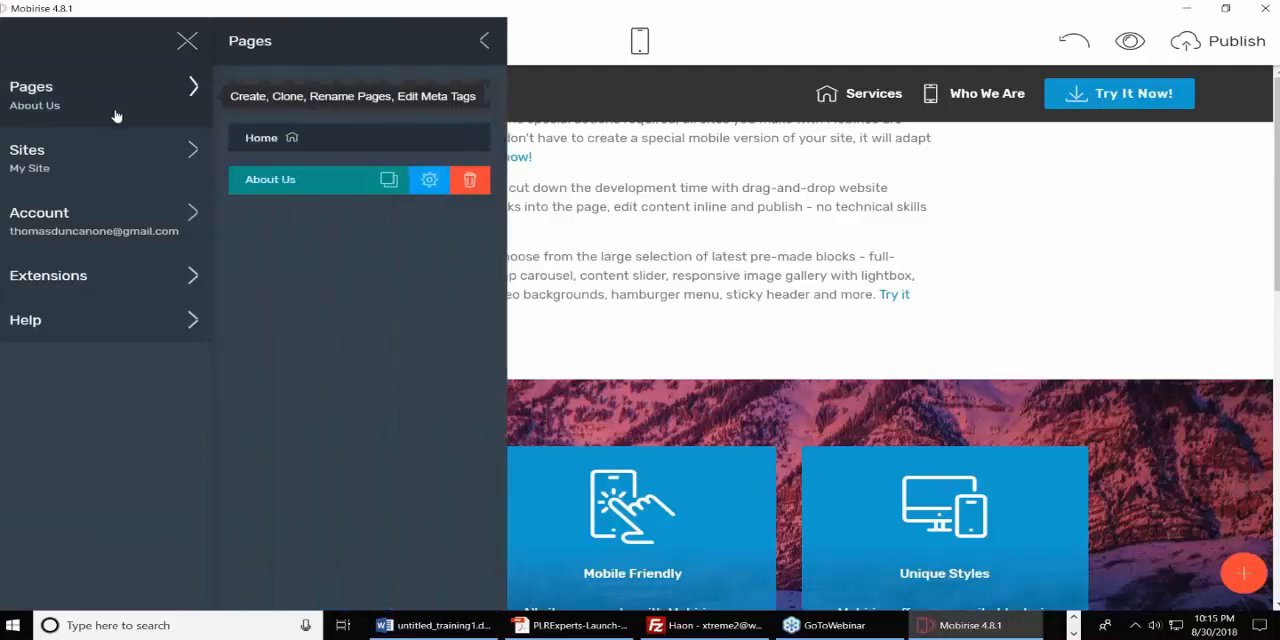
left_click(350, 103)
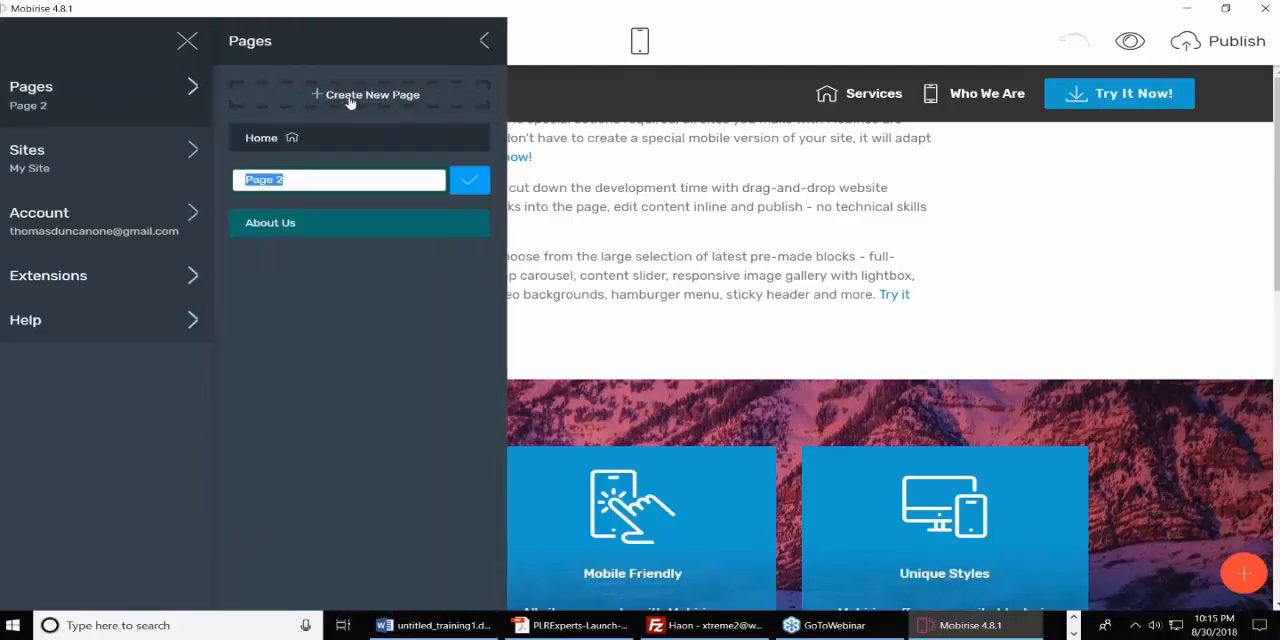
type("P")
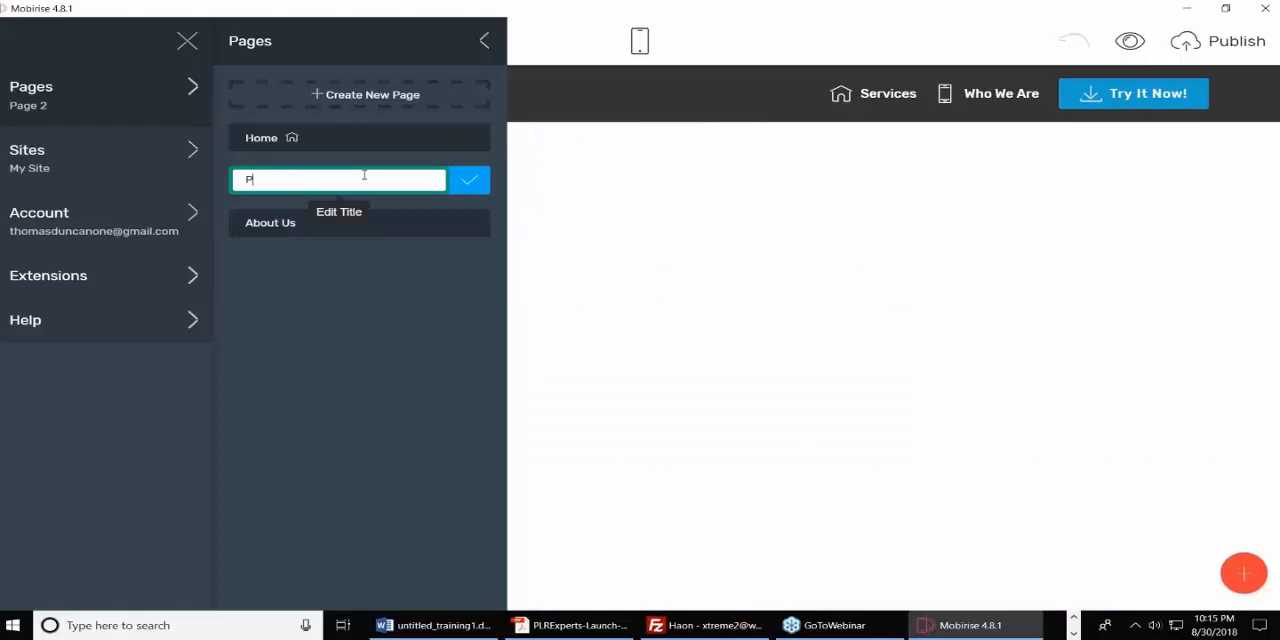
type("rivacy Policy")
left_click(474, 182)
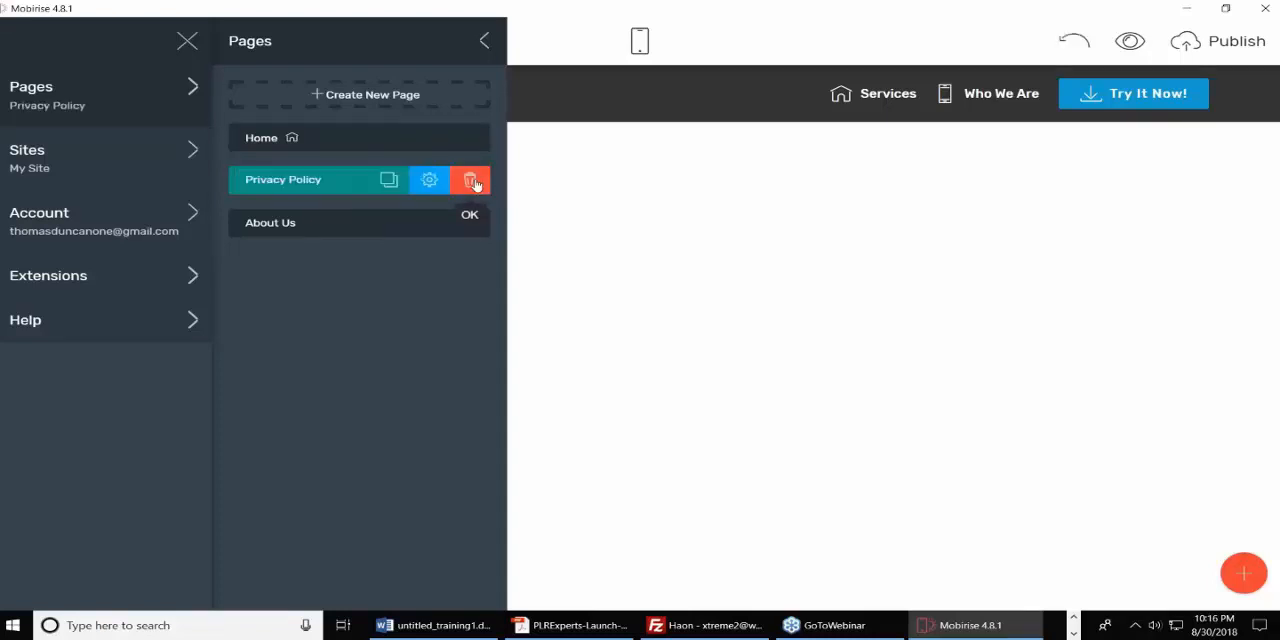
left_click(697, 351)
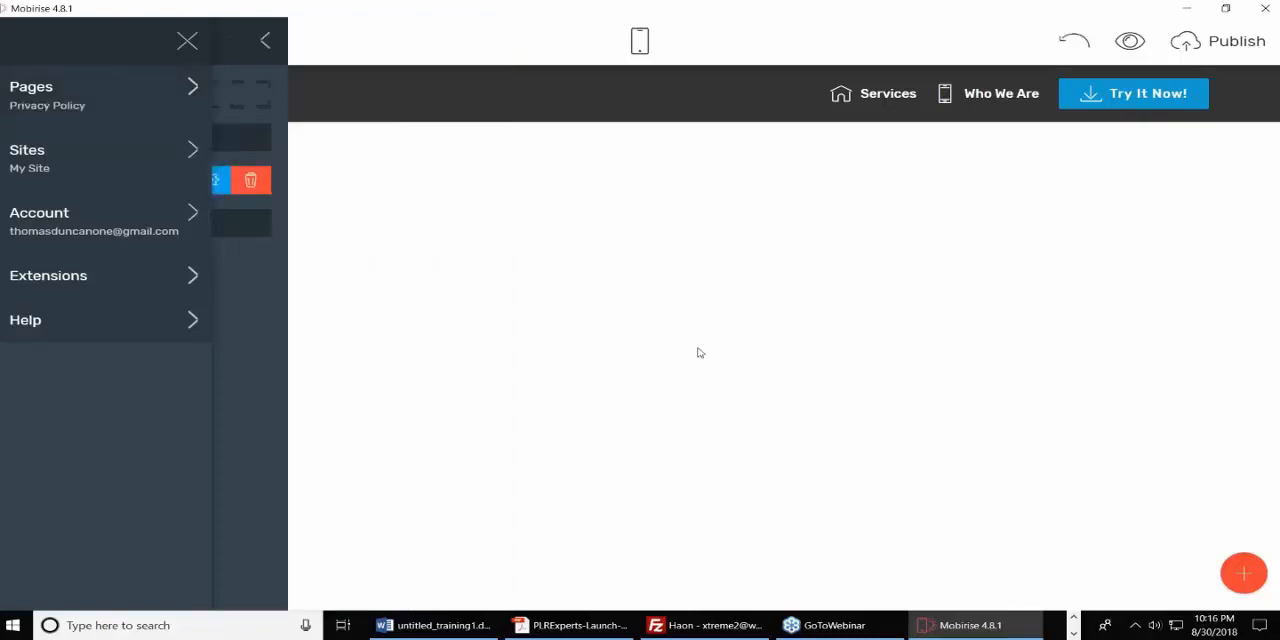
Add the Article Header block with the mountain background below the menu on the Privacy Policy page.
left_click(1245, 576)
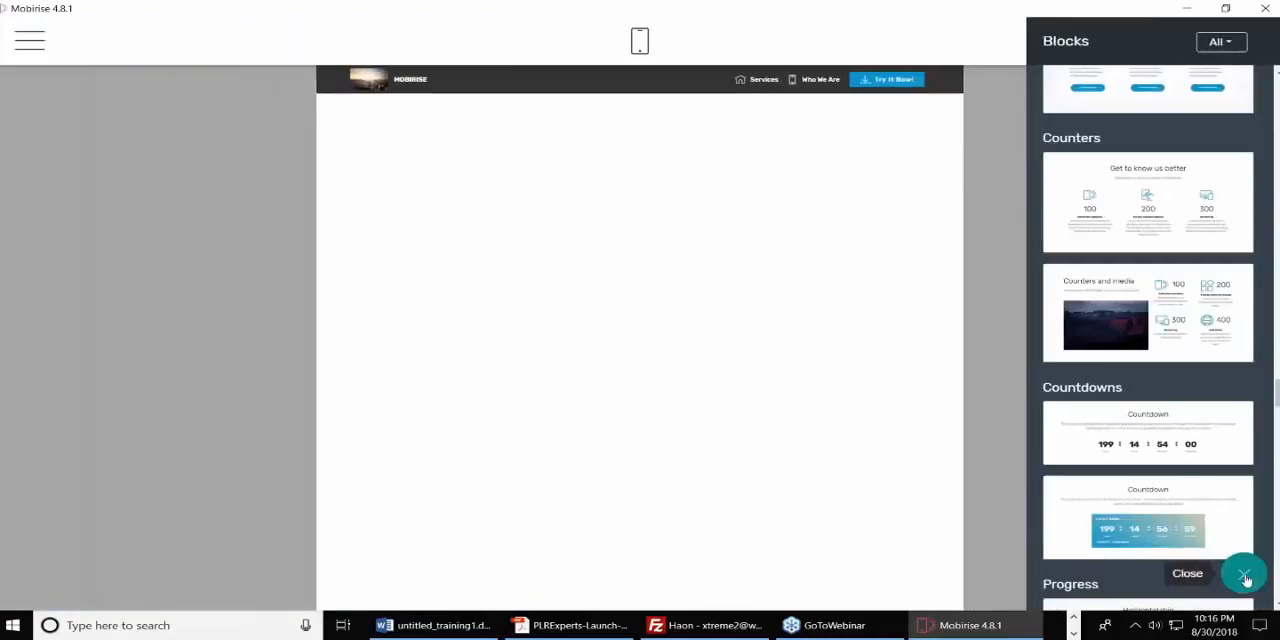
scroll(1221, 300, "up", 15)
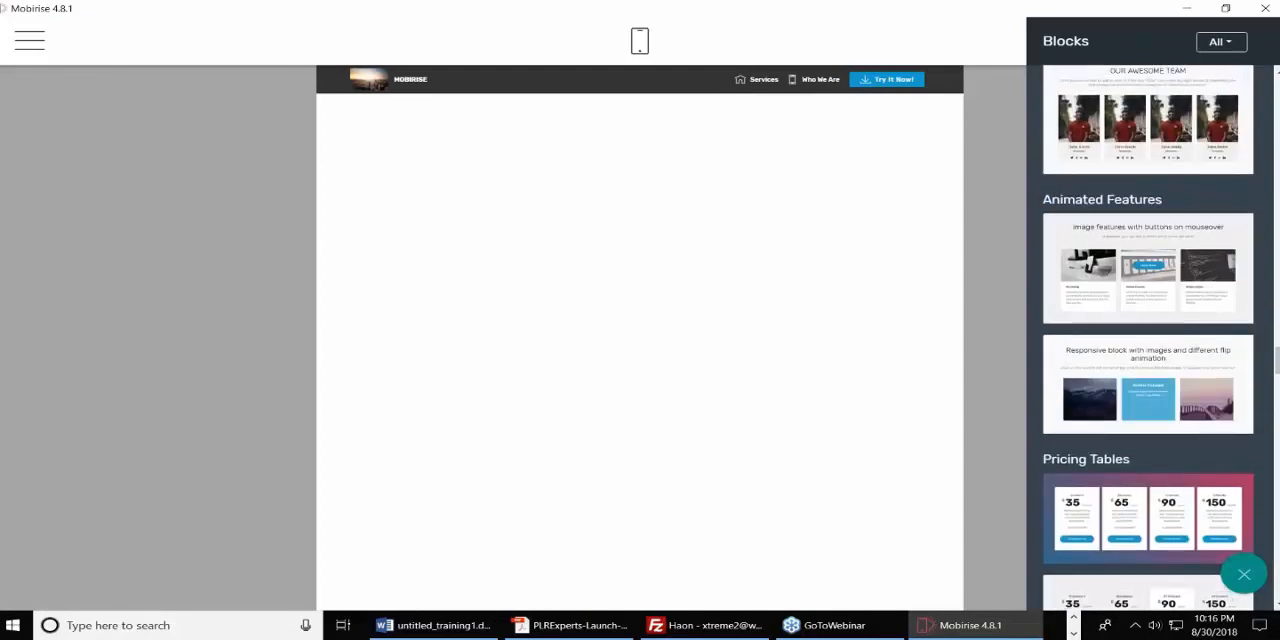
scroll(1148, 337, "up", 15)
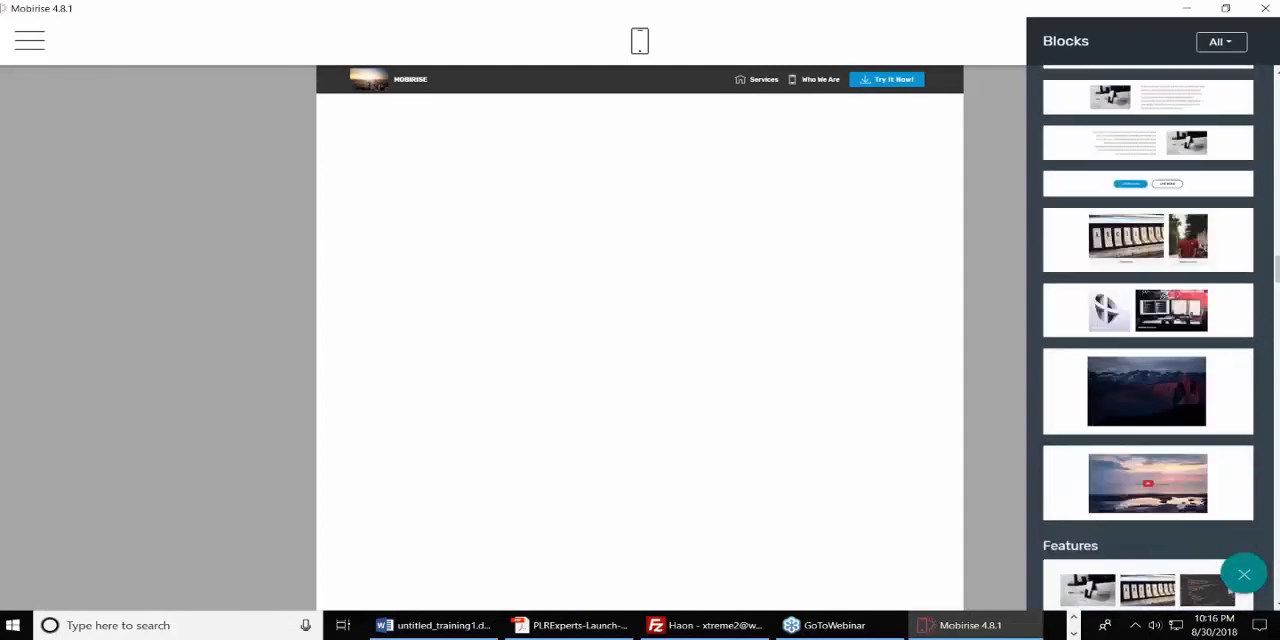
scroll(1148, 337, "down", 10)
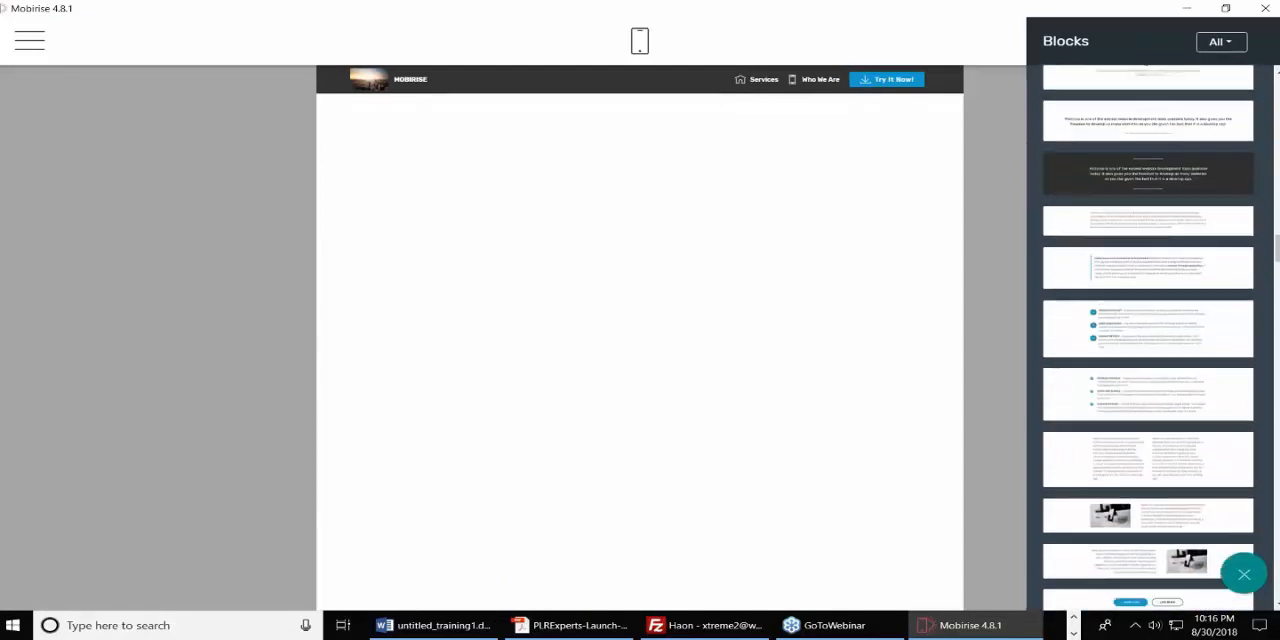
scroll(1166, 252, "up", 6)
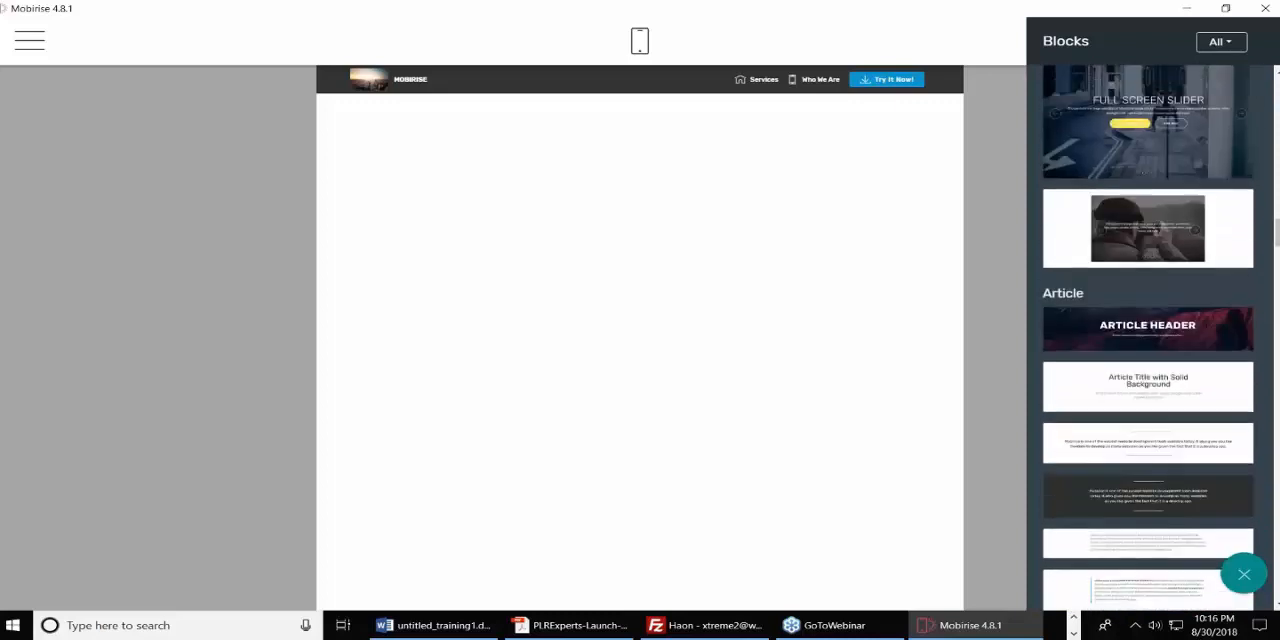
left_click_drag(1166, 252, 734, 188)
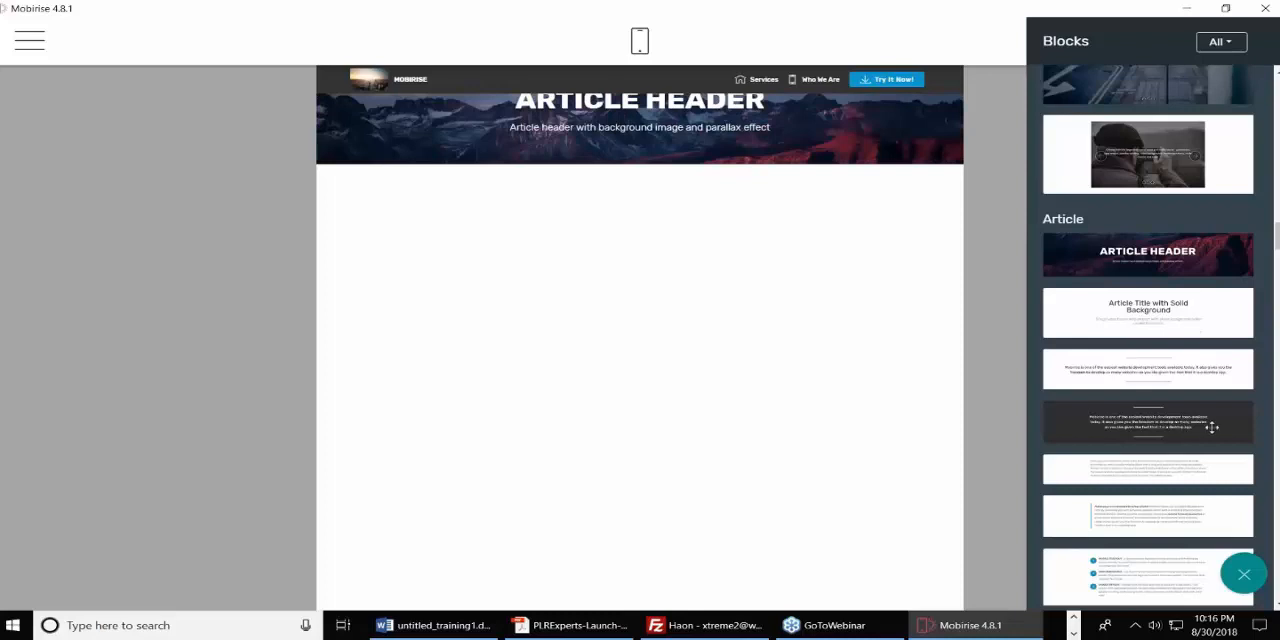
Add the two-column article text block below the article header.
scroll(1197, 384, "down", 3)
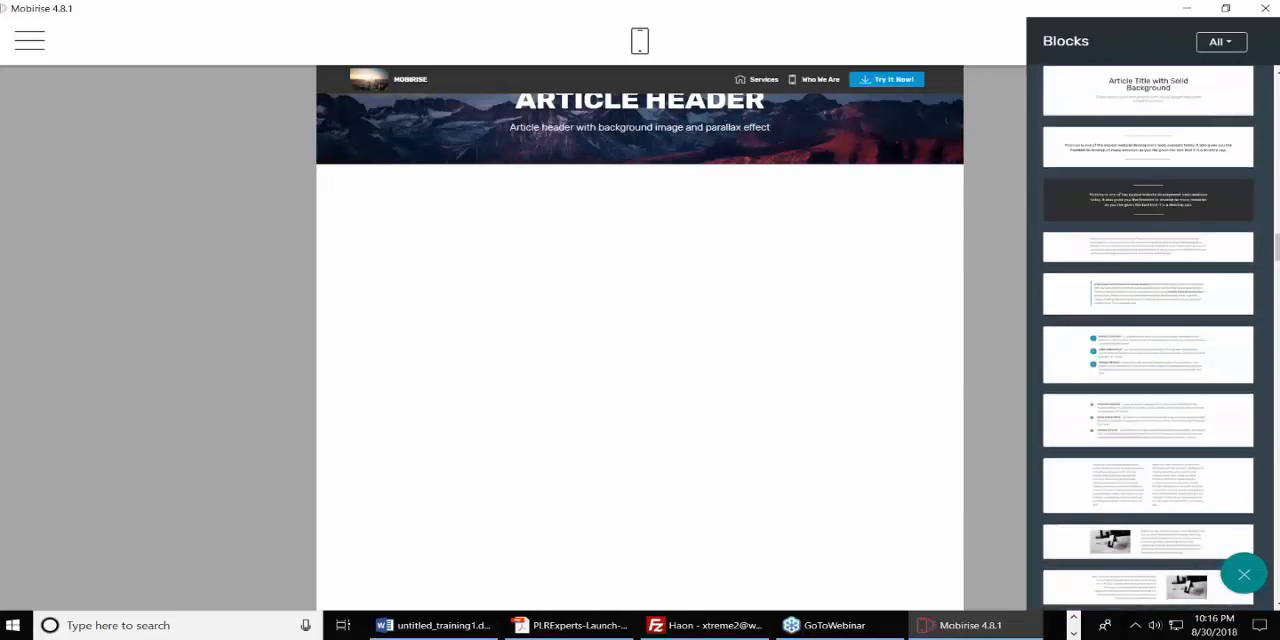
scroll(1185, 400, "down", 1)
left_click_drag(1180, 412, 612, 305)
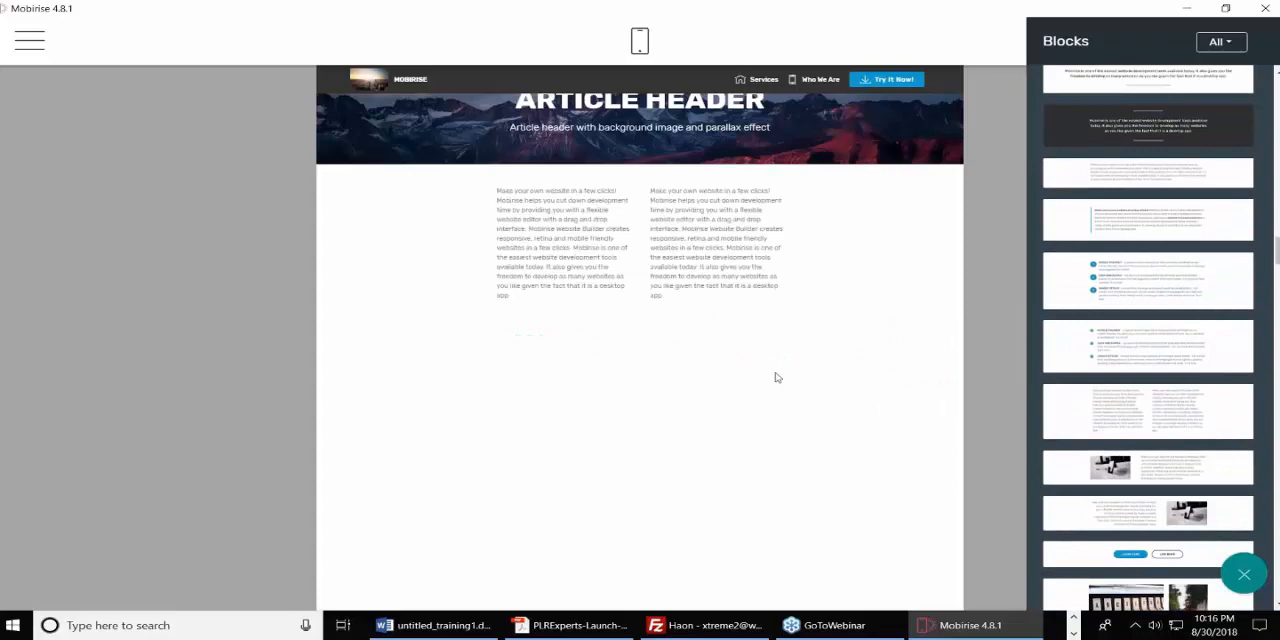
Close the block library and select all the text in the first column of the article.
left_click(672, 112)
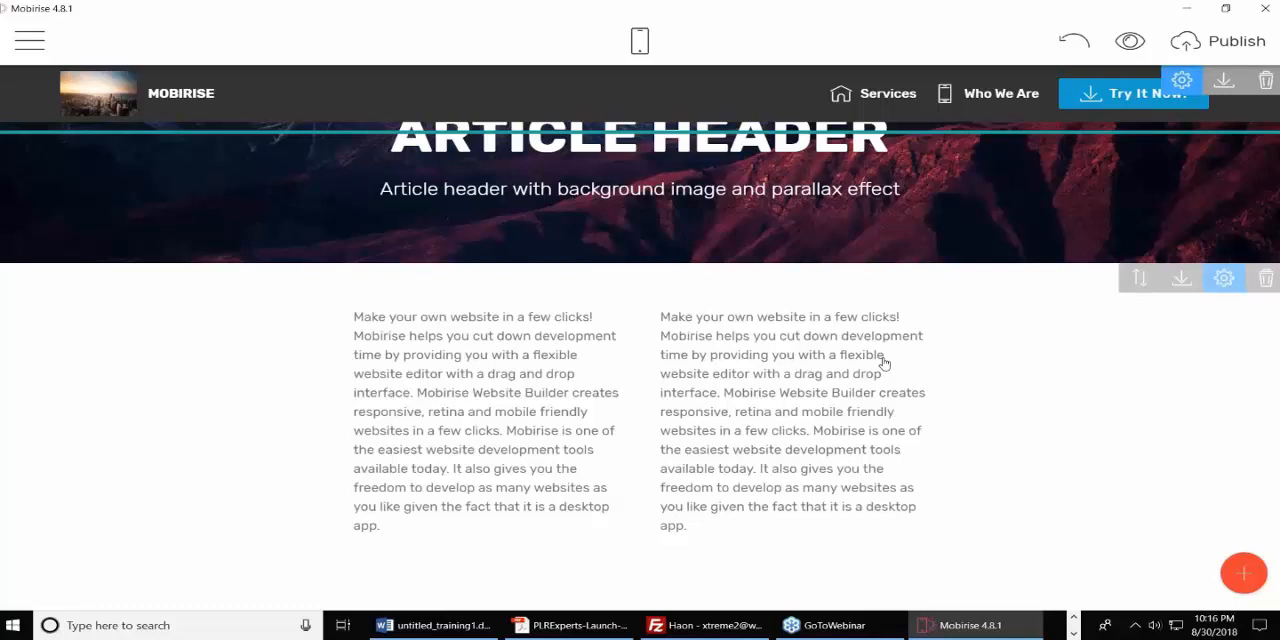
left_click(384, 318)
key("ctrl+a")
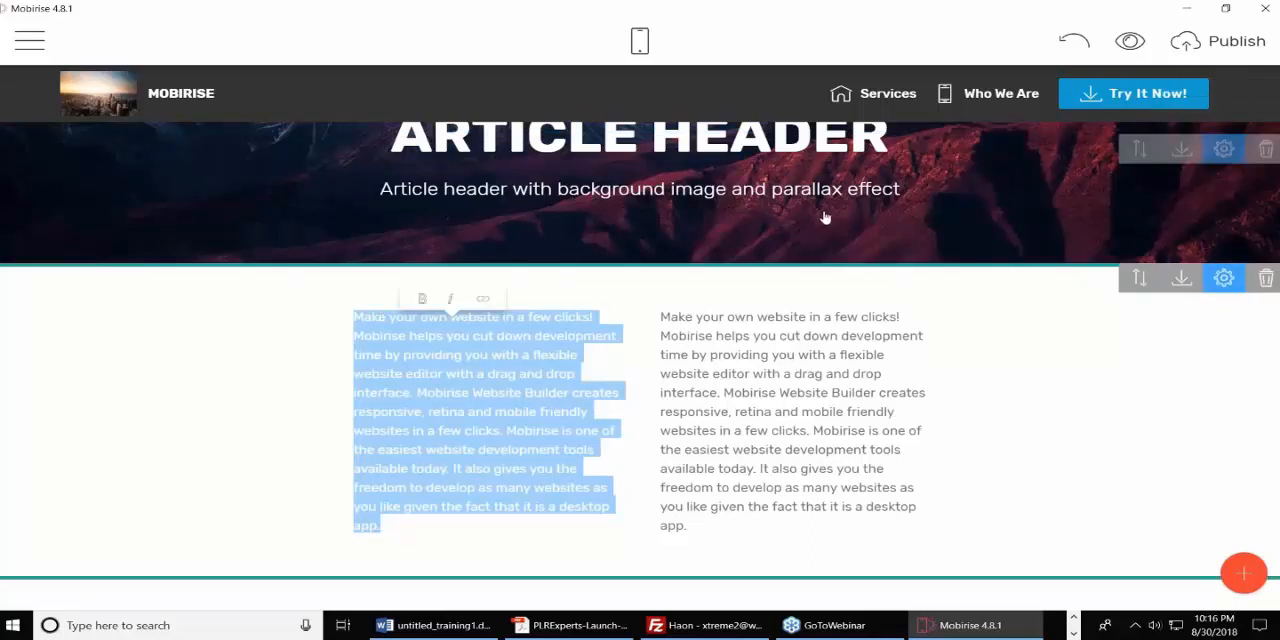
Try to delete the "Try It Now!" button from the Privacy Policy page's menu.
left_click(1165, 108)
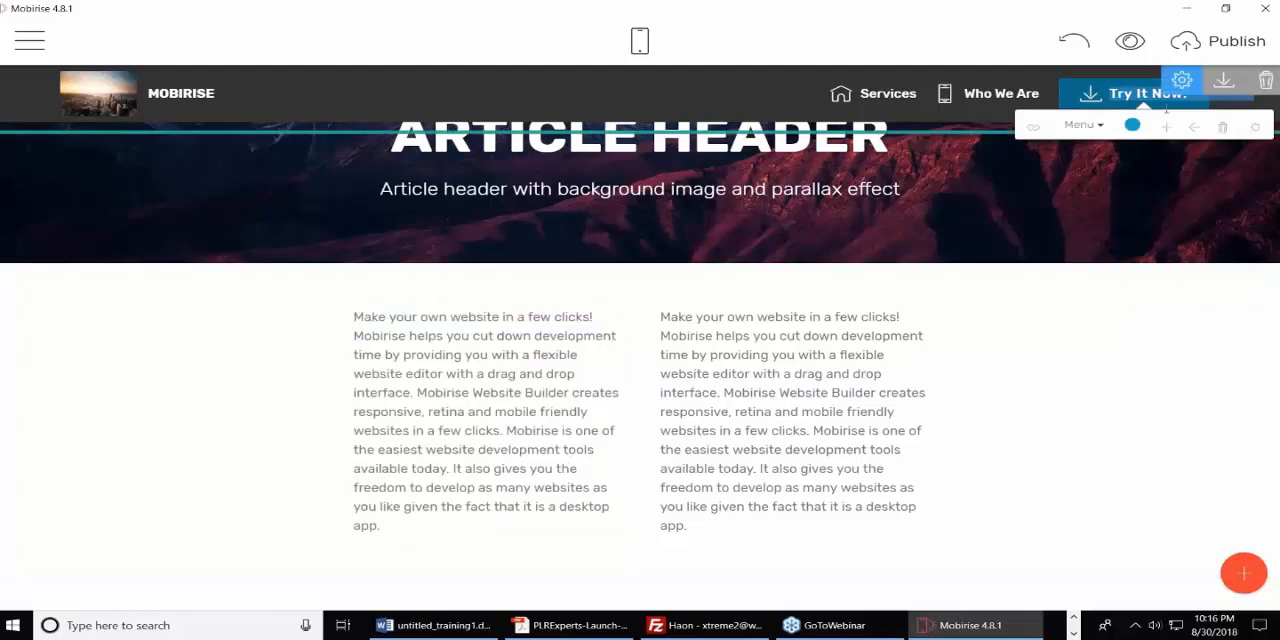
left_click(1222, 127)
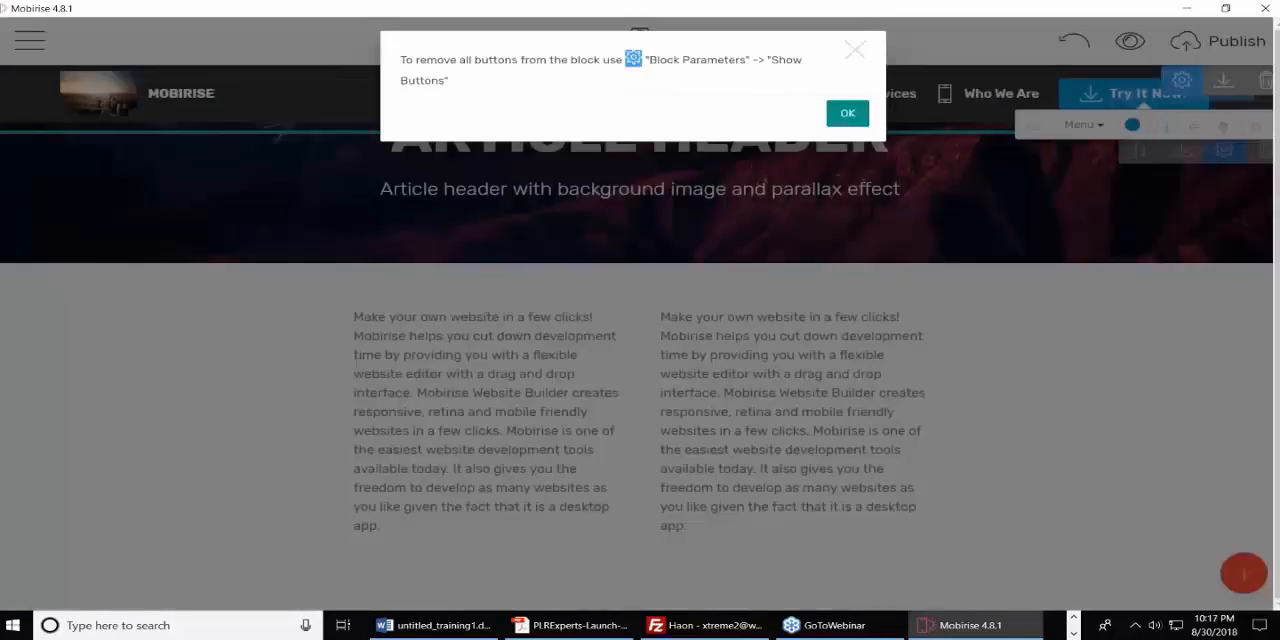
left_click(838, 120)
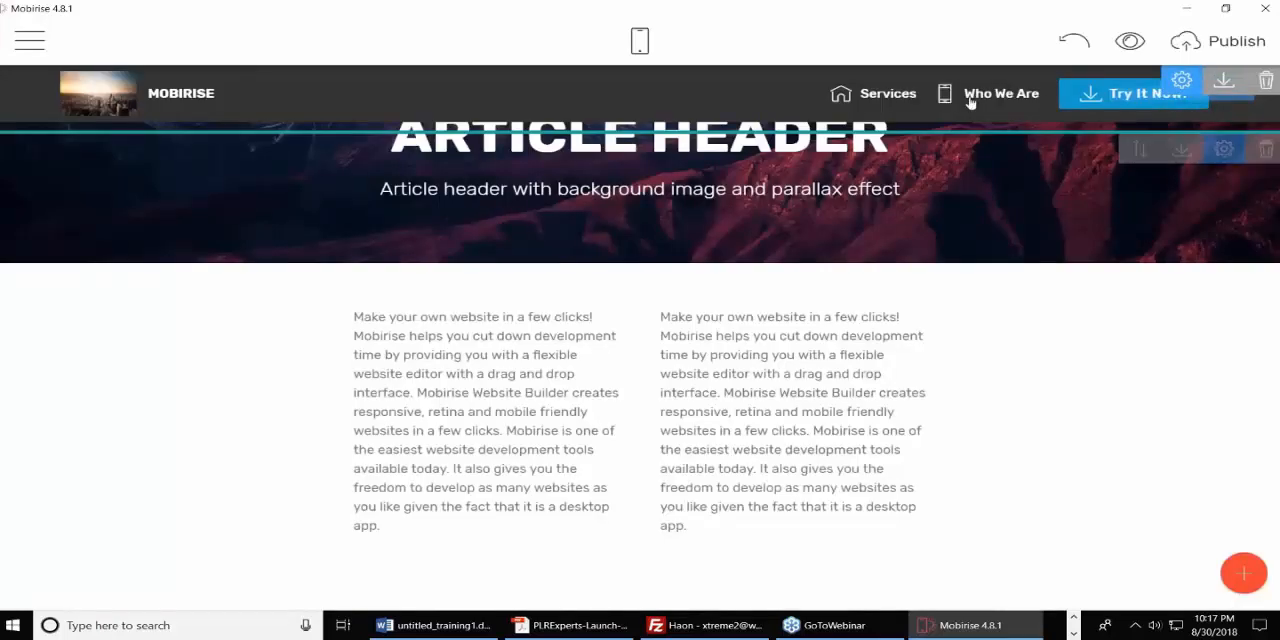
Remove the whole menu block from the Privacy Policy page.
left_click(1267, 83)
left_click(846, 91)
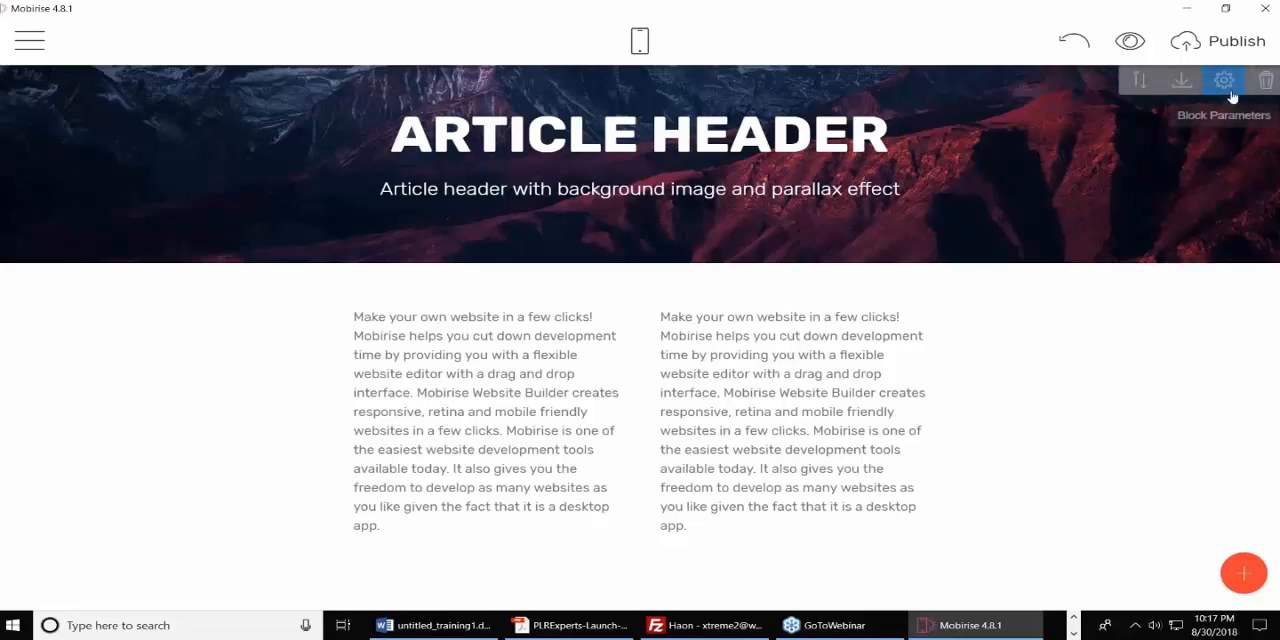
Switch the article header block's background to a video and replace the default YouTube link with the copied one.
left_click(1225, 82)
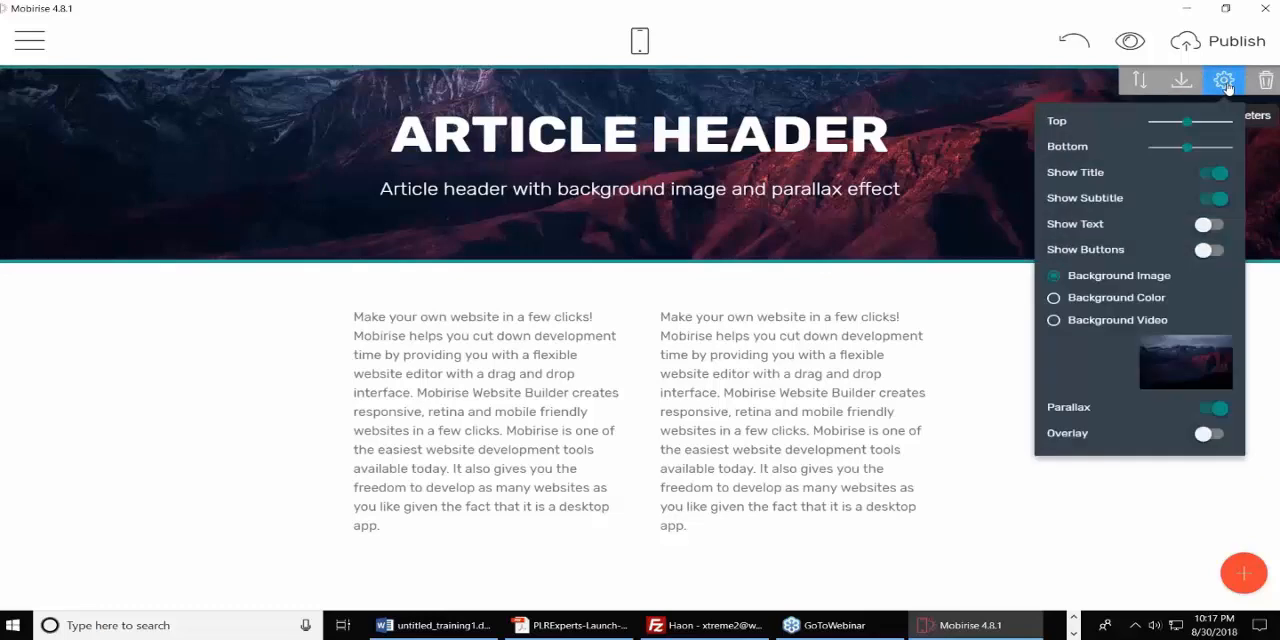
left_click(1054, 321)
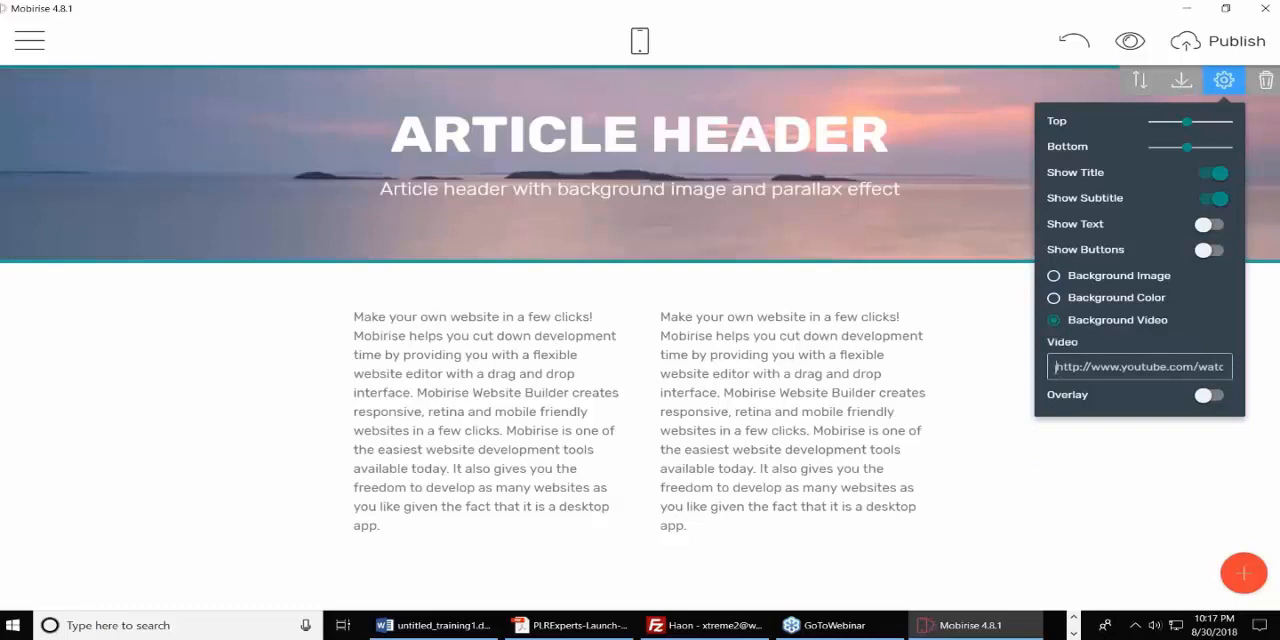
left_click_drag(1055, 367, 1277, 367)
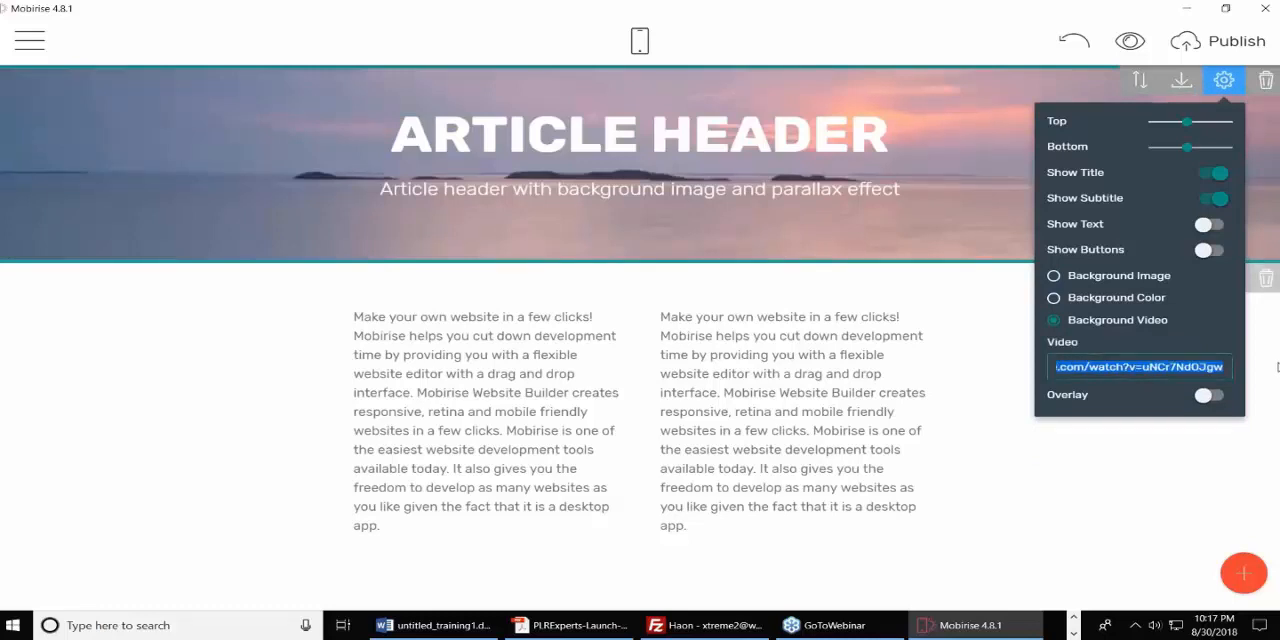
type("https://www.youtube.com/watch?v=8mr26vZwRqM")
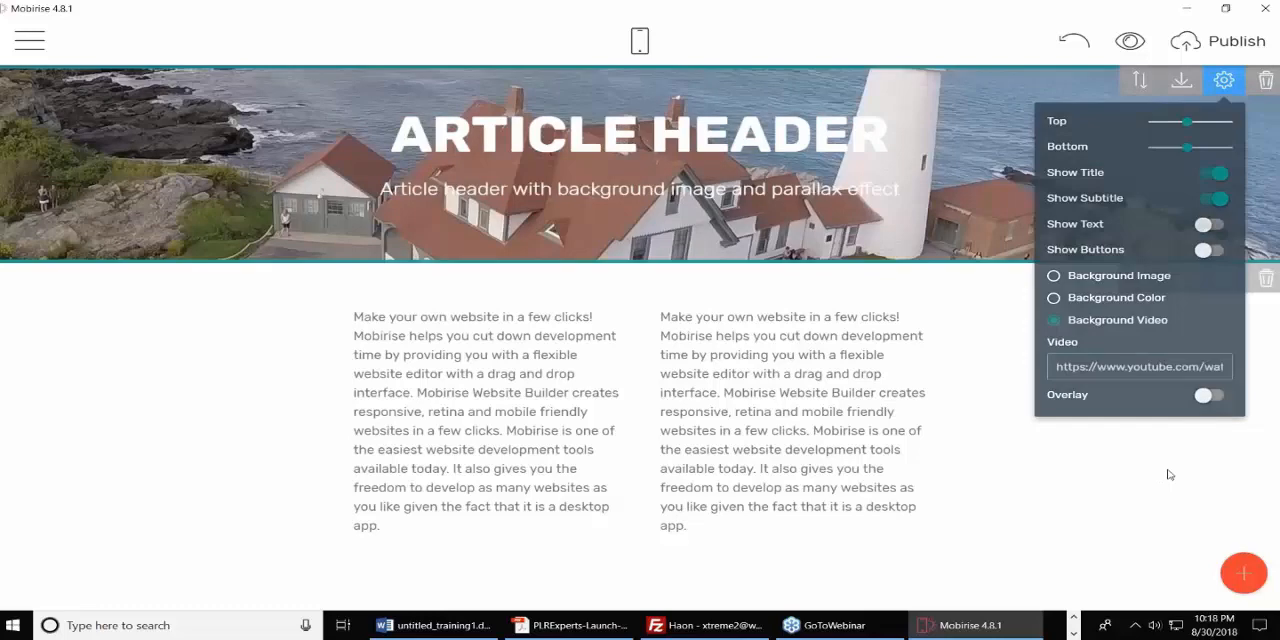
left_click(1163, 510)
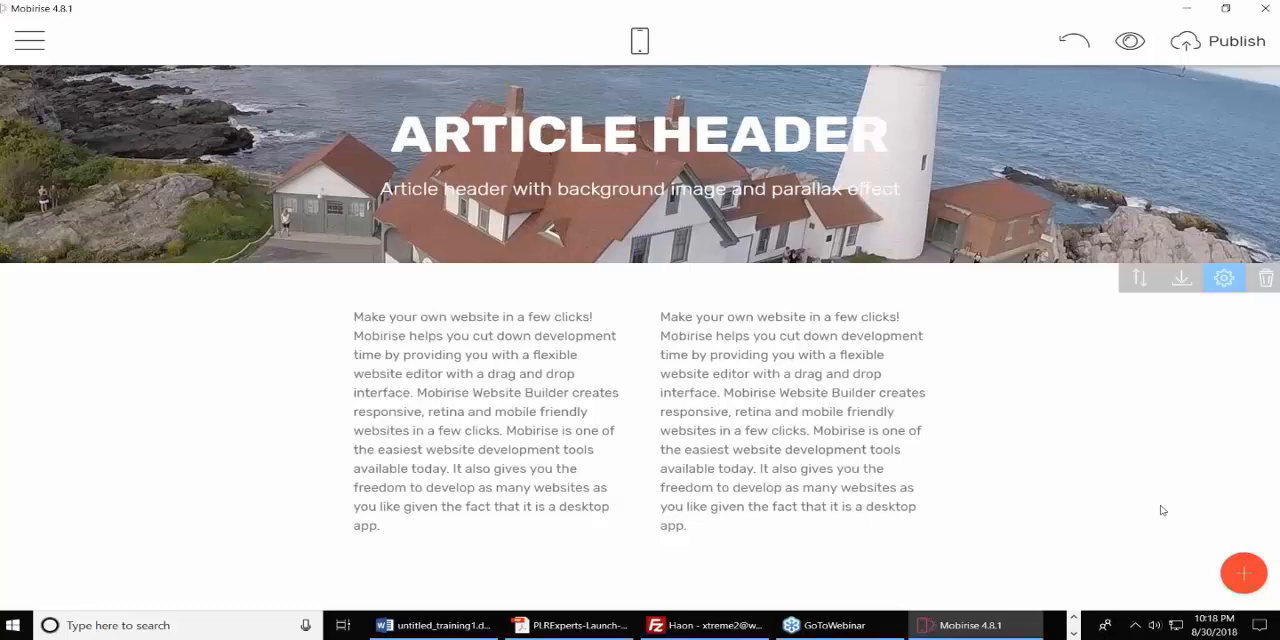
Start publishing the site to a local drive folder and browse to the Downloads folder.
left_click(1237, 50)
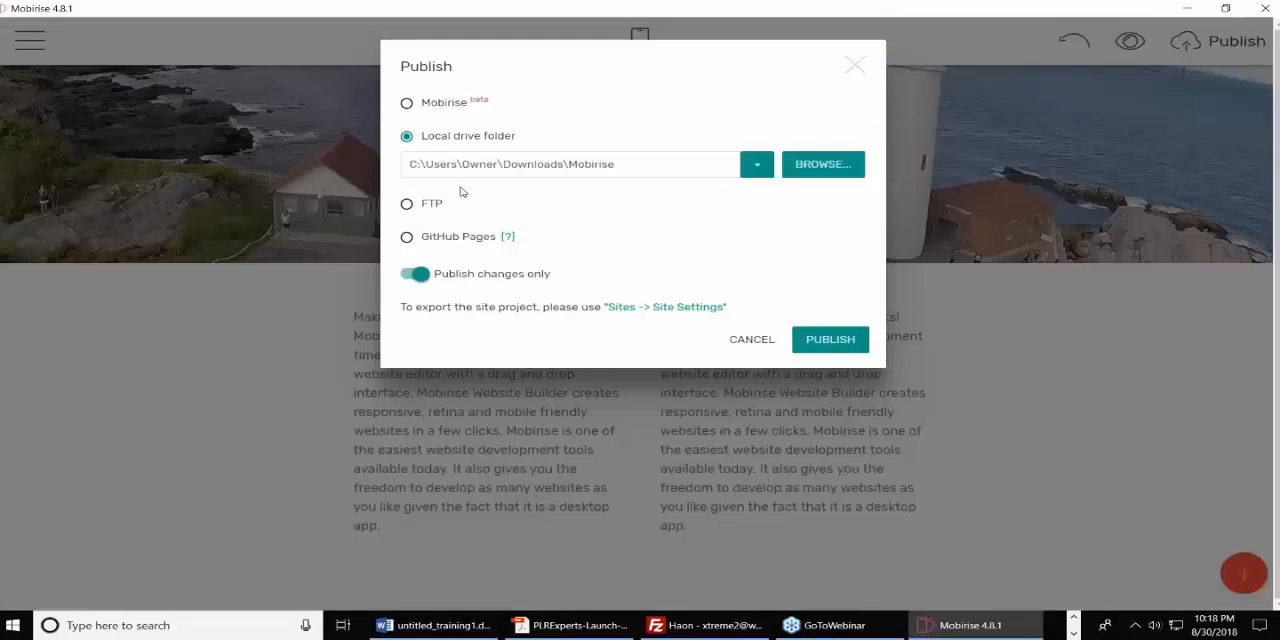
left_click(806, 174)
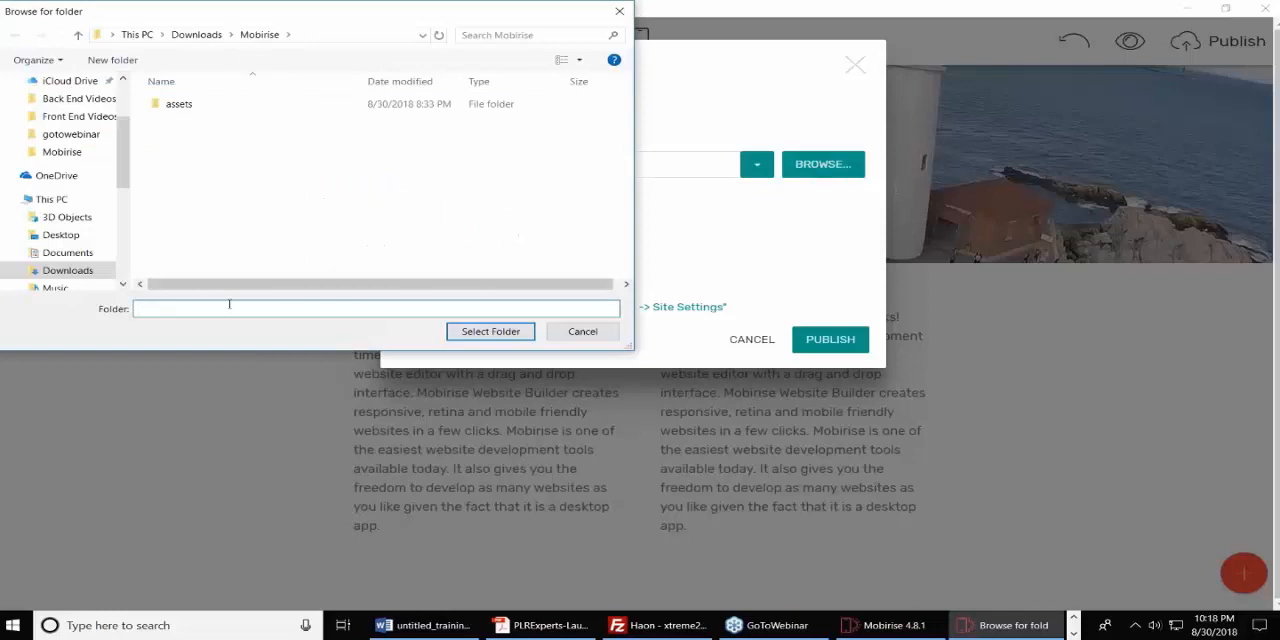
left_click(205, 35)
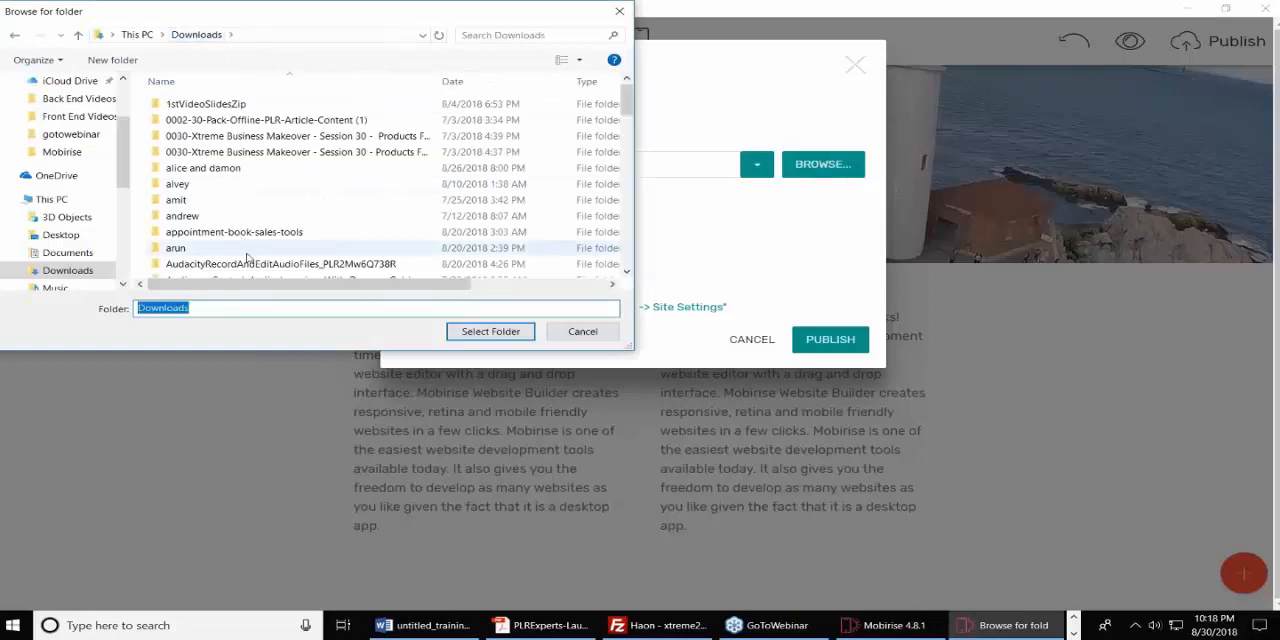
type("Mob")
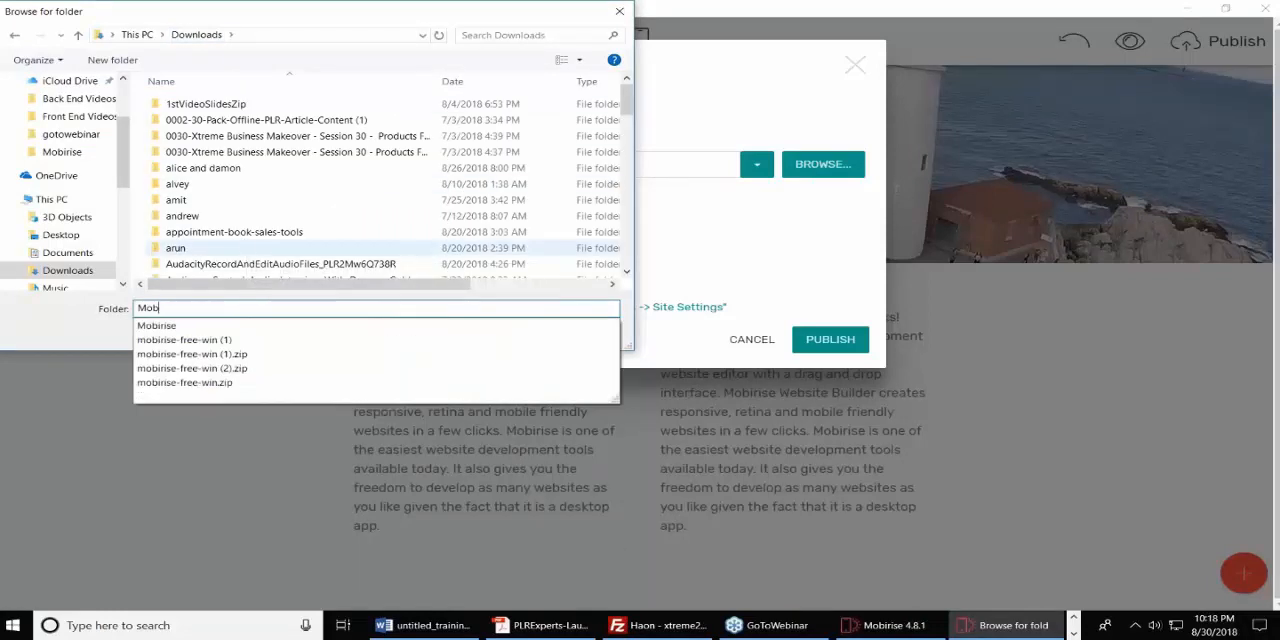
type("irise Two")
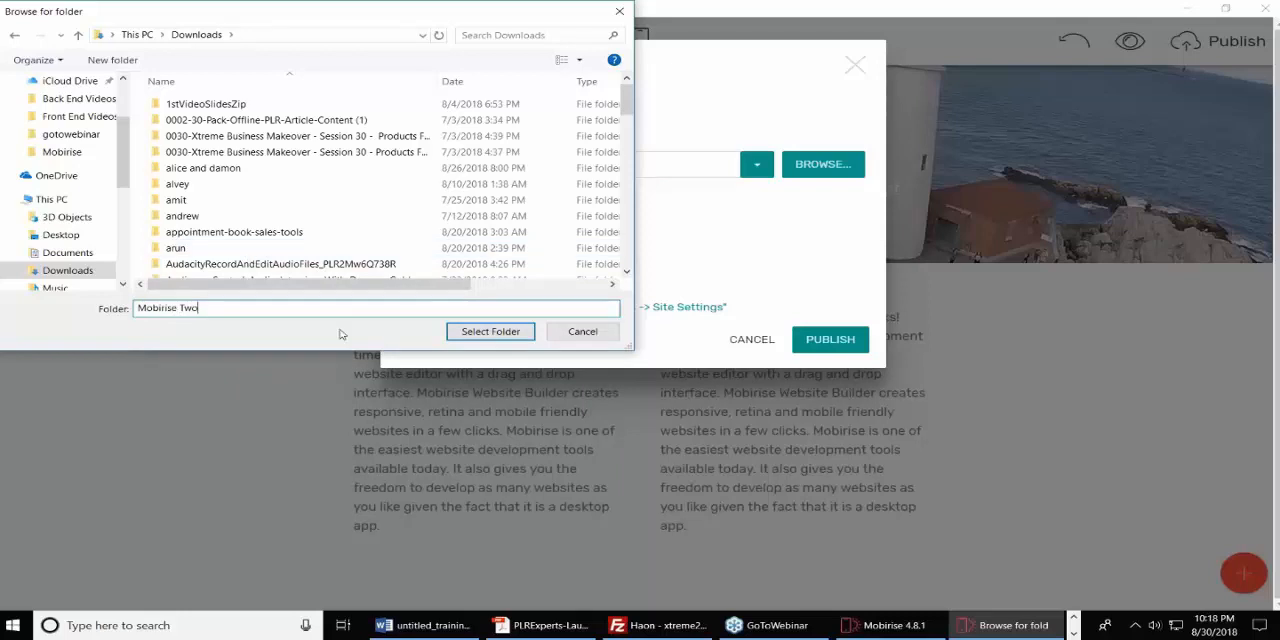
left_click(355, 216)
Create a new folder named Mobirise Two inside Downloads.
left_click(112, 60)
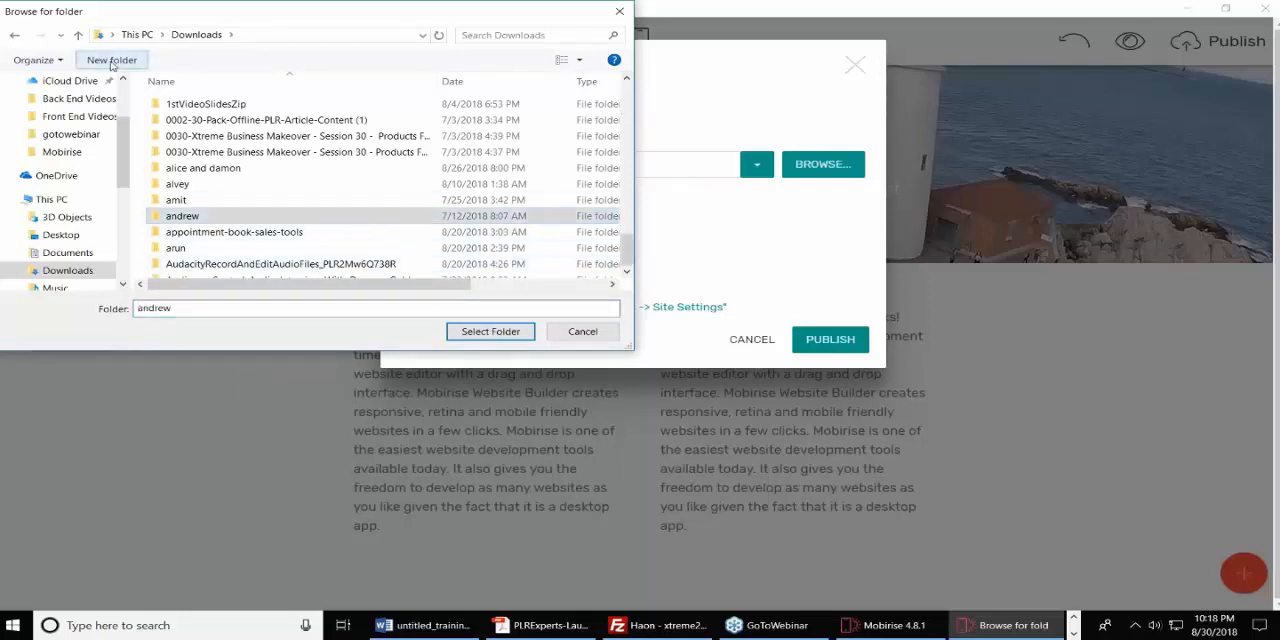
type("Mob")
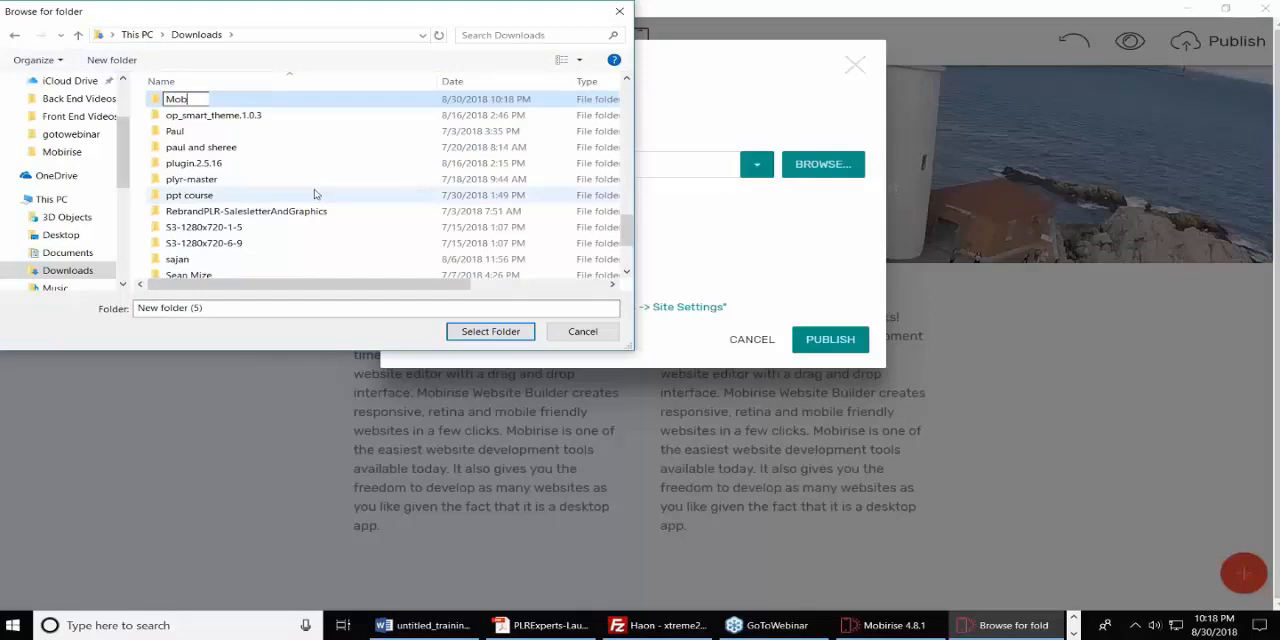
type("ilrise Two")
key("Return")
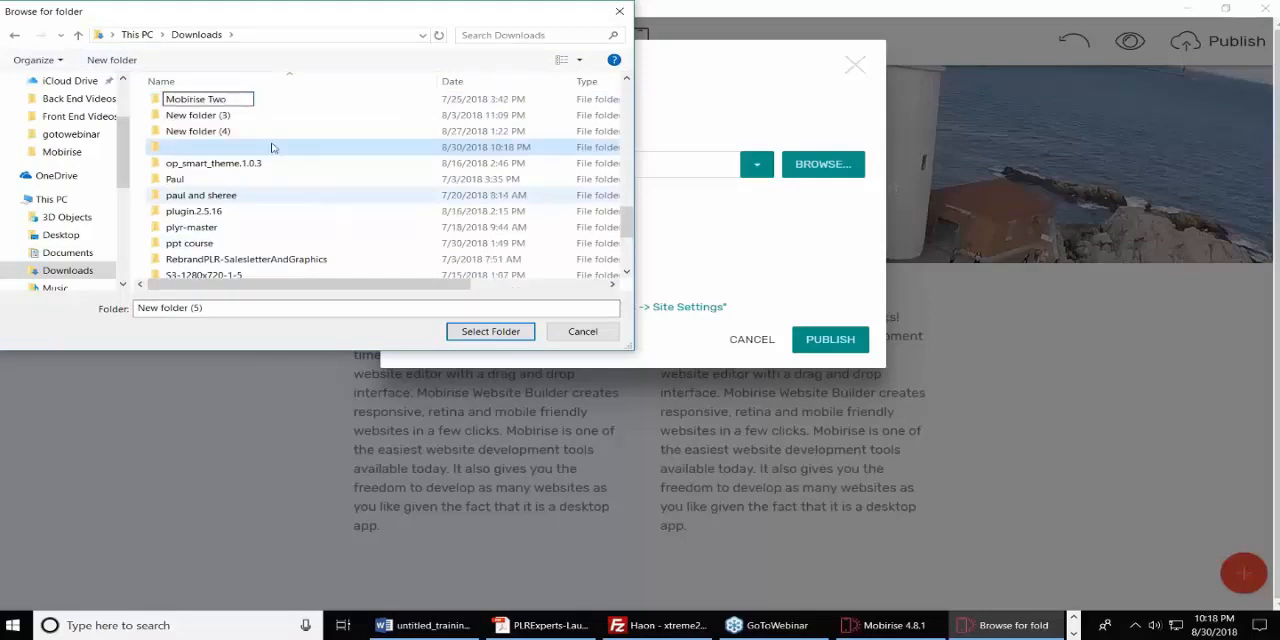
Publish the site to the Mobirise Two folder and maximize the browser window showing the published page.
left_click(222, 99)
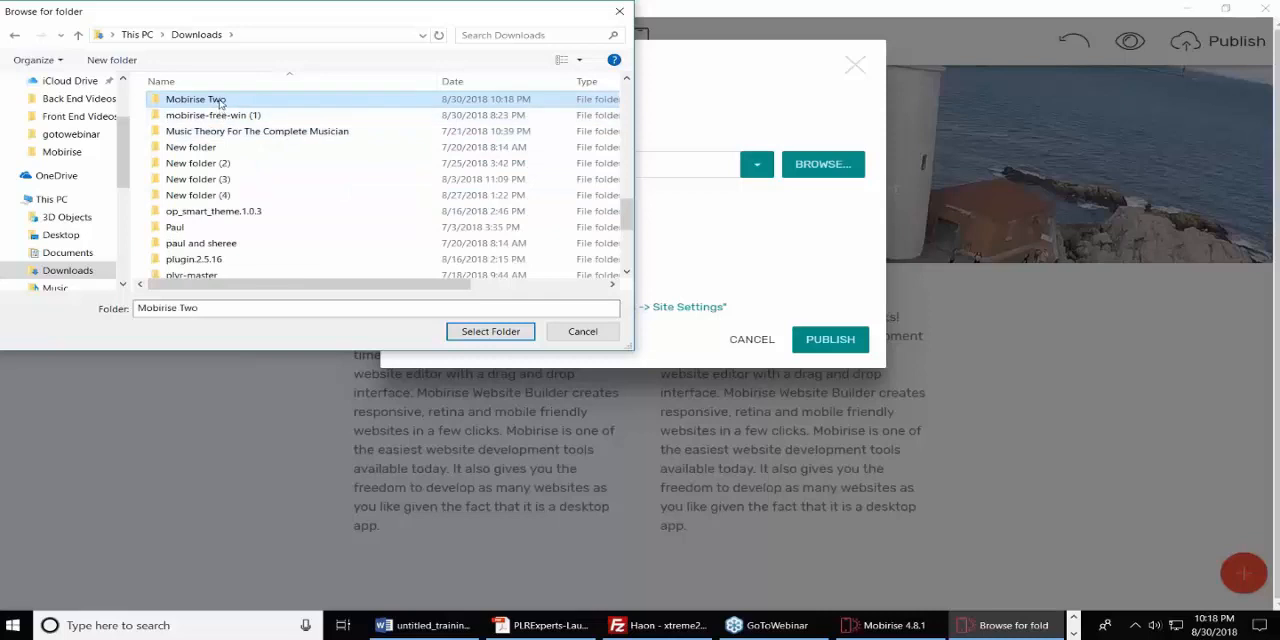
left_click(476, 335)
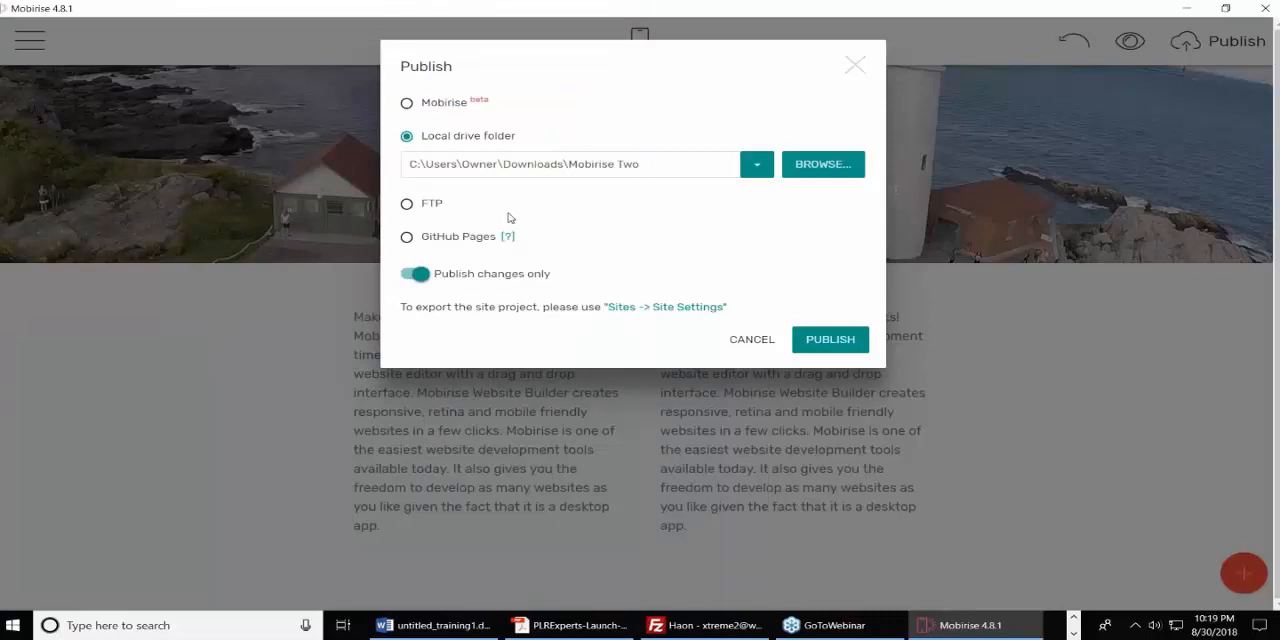
left_click(825, 340)
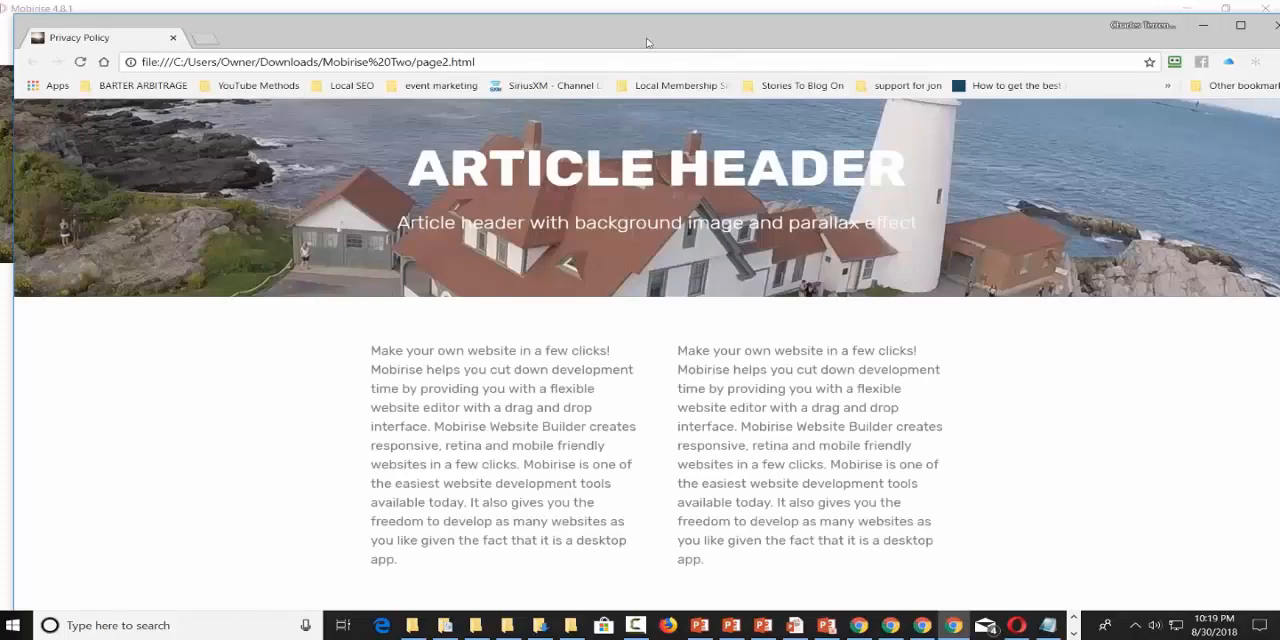
left_click_drag(646, 42, 500, 1)
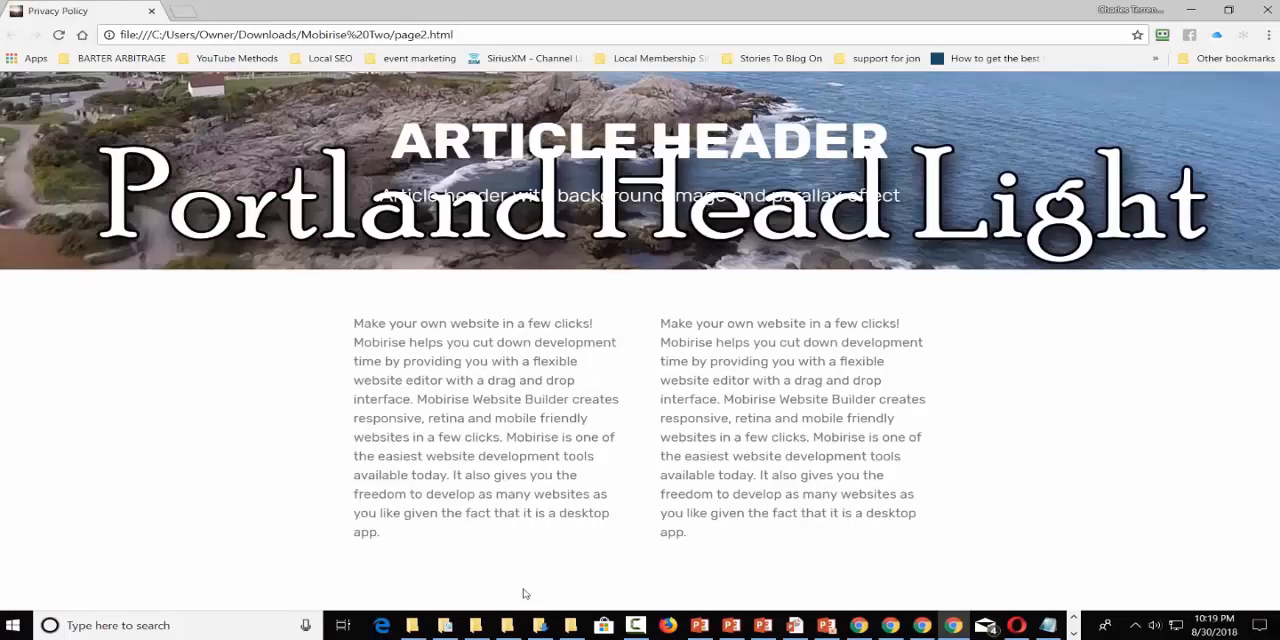
Search Windows for FileZilla Pro and launch it.
left_click(118, 625)
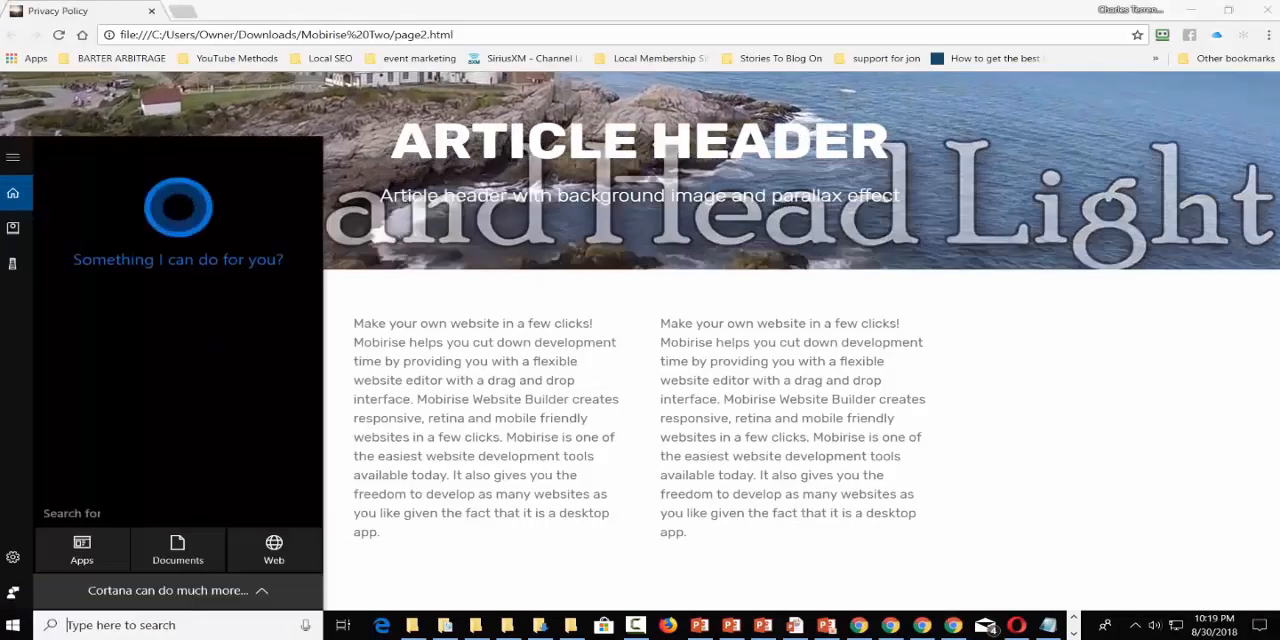
type("fir")
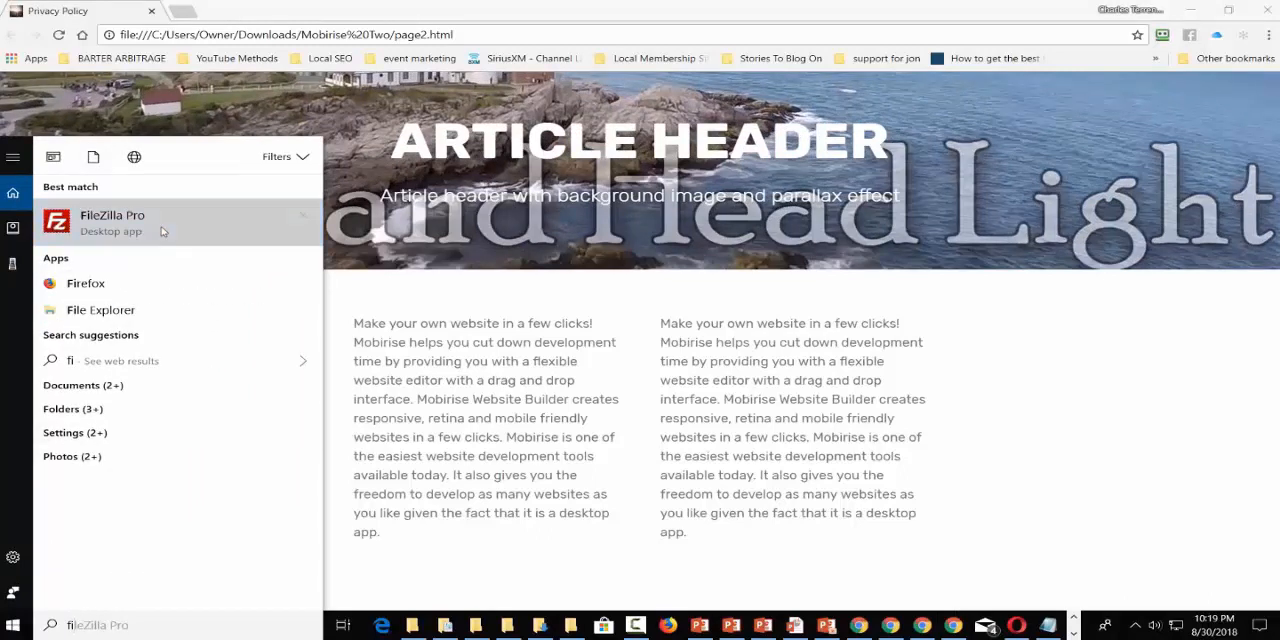
left_click(163, 231)
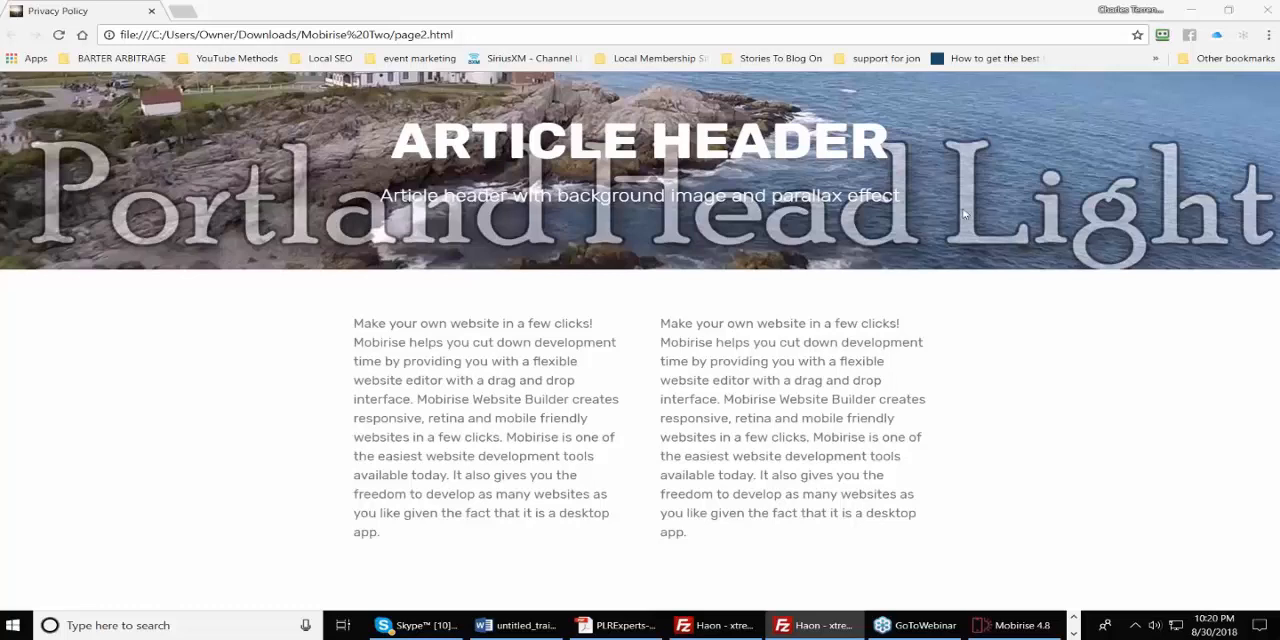
Minimize the browser, switch to File Explorer and open the Mobirise Two folder in Downloads.
left_click(1193, 8)
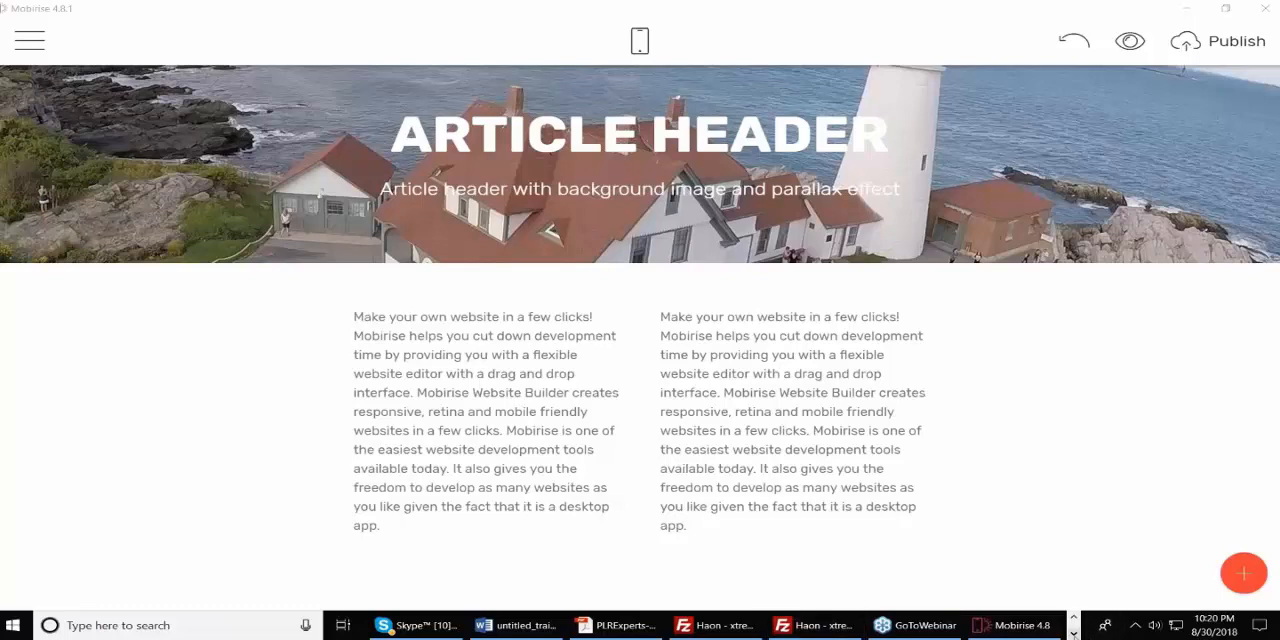
left_click(1074, 618)
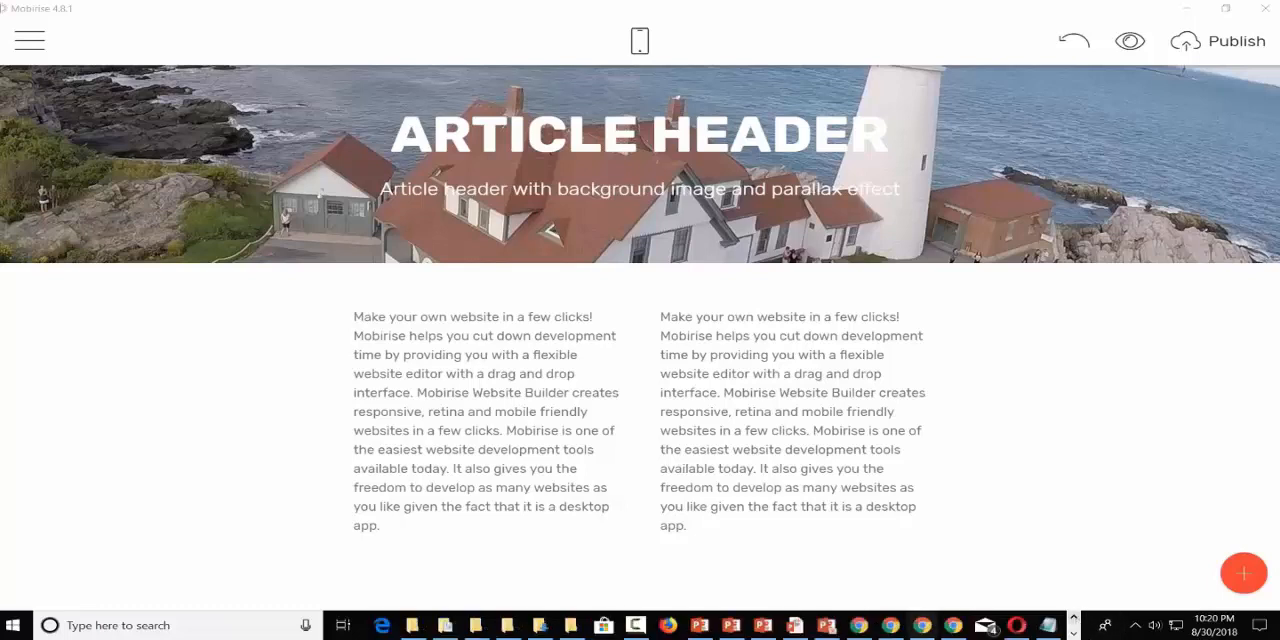
left_click(570, 625)
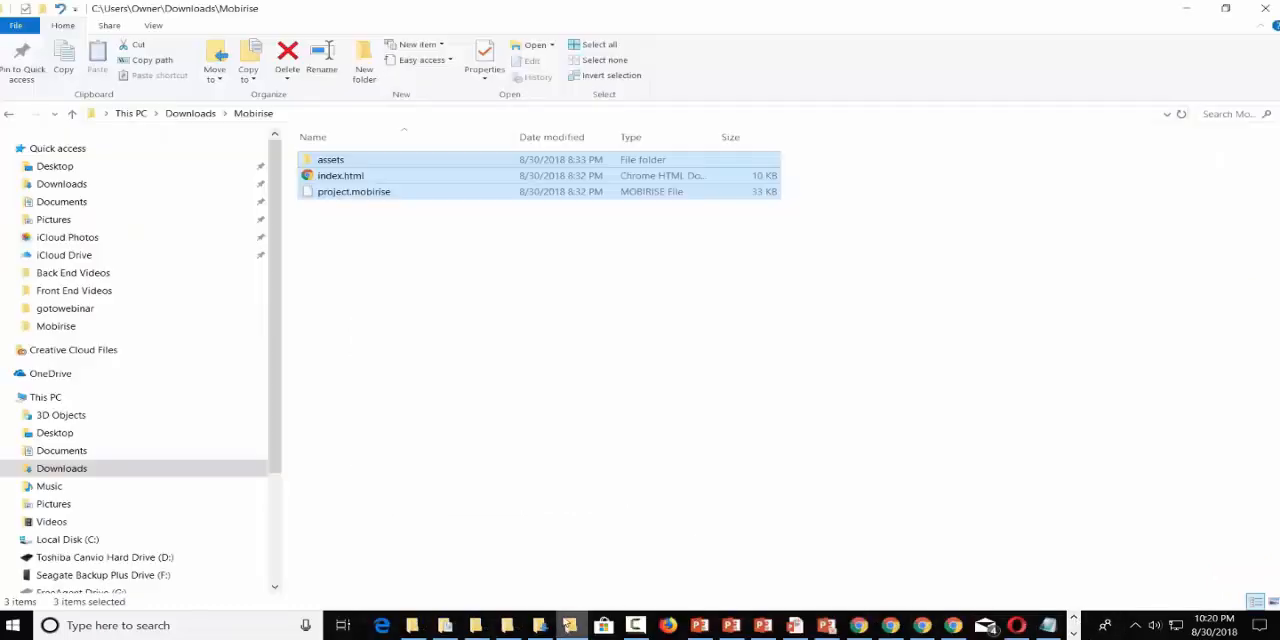
left_click(200, 114)
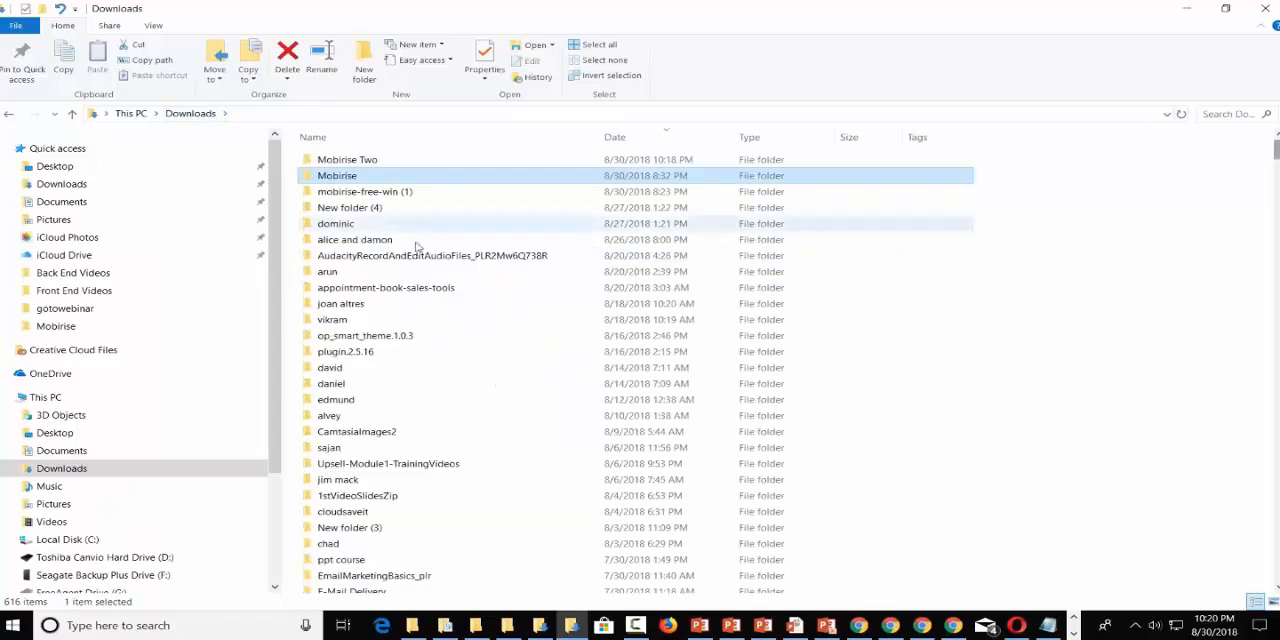
double_click(323, 161)
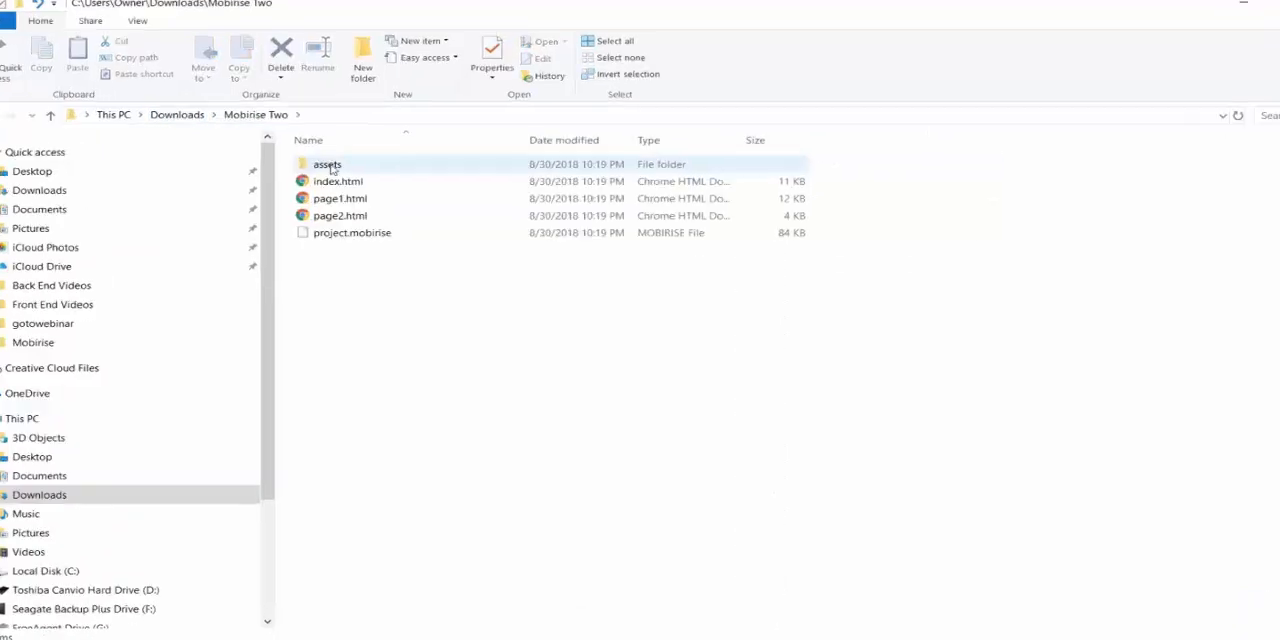
Select the assets folder, index.html, page1.html, page2.html and project.mobirise, then switch away from File Explorer.
left_click(346, 159)
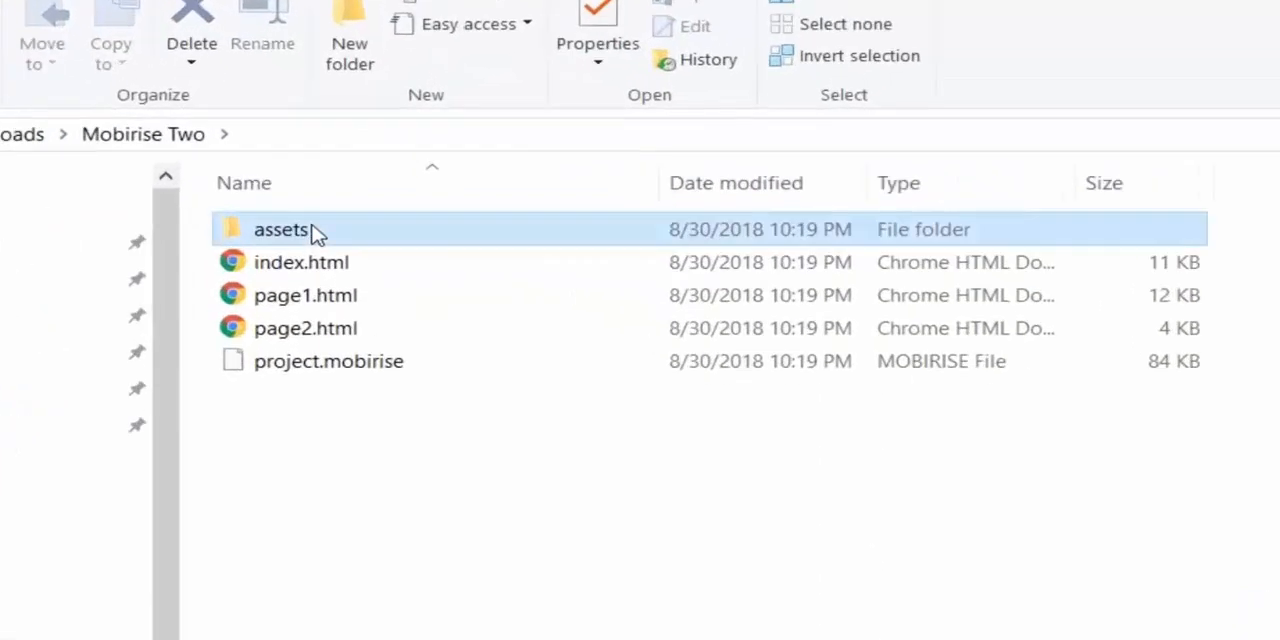
left_click(323, 378, "shift")
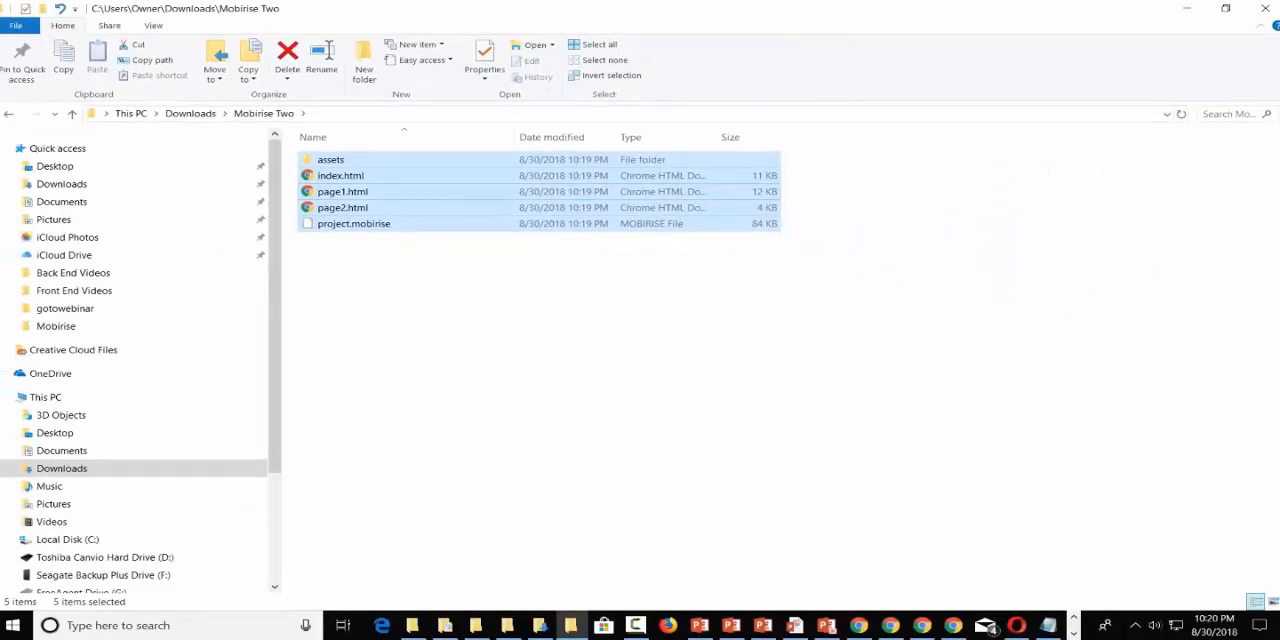
key("alt+Tab")
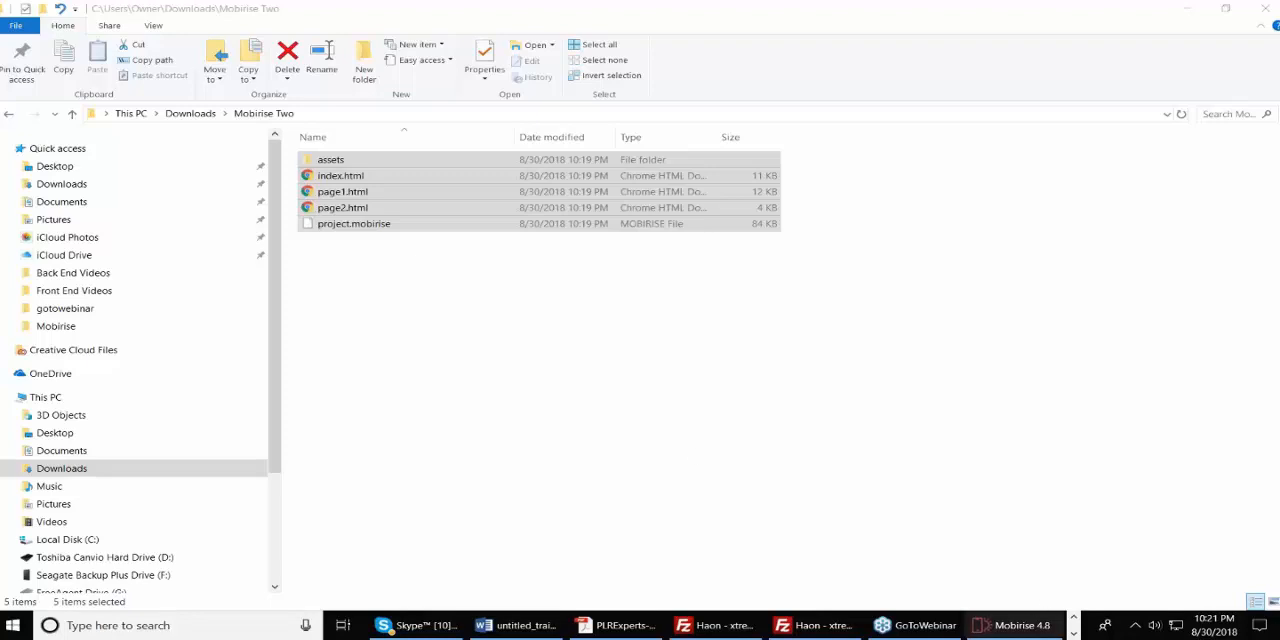
Return to Mobirise, then switch to the Chrome window showing the live haon.biz/mobirise/ site.
left_click(1025, 623)
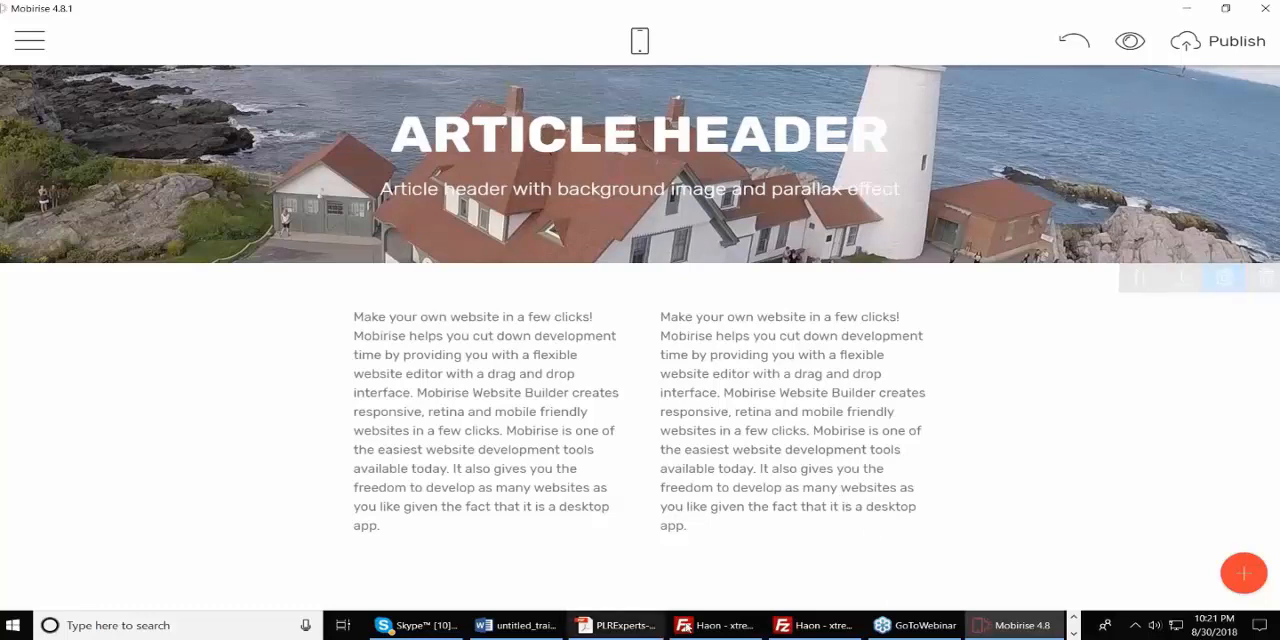
left_click(1073, 617)
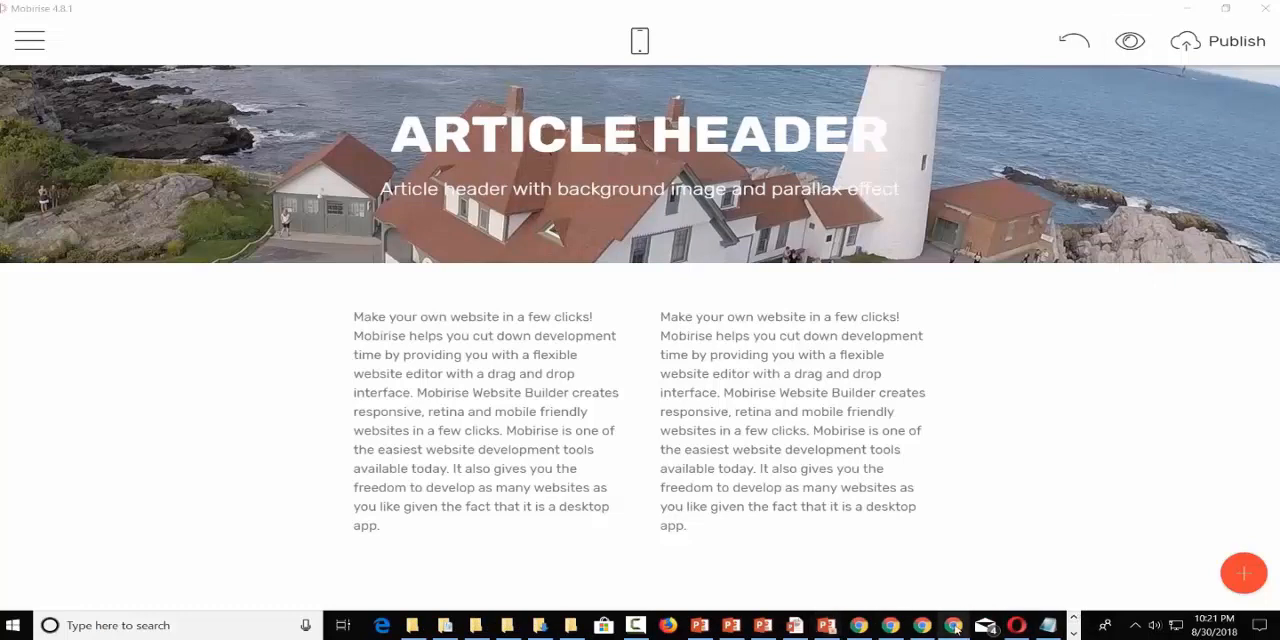
mouse_move(893, 623)
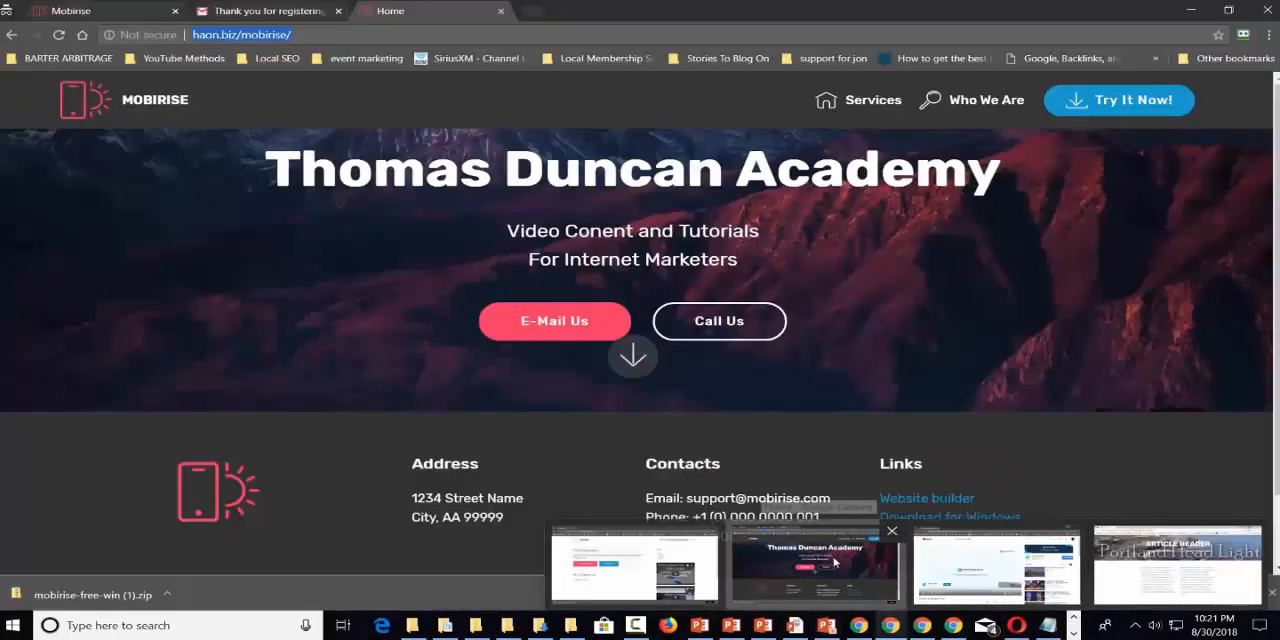
left_click(835, 563)
Load haon.biz/mob/ in the browser and look over the uploaded home page.
left_click(282, 33)
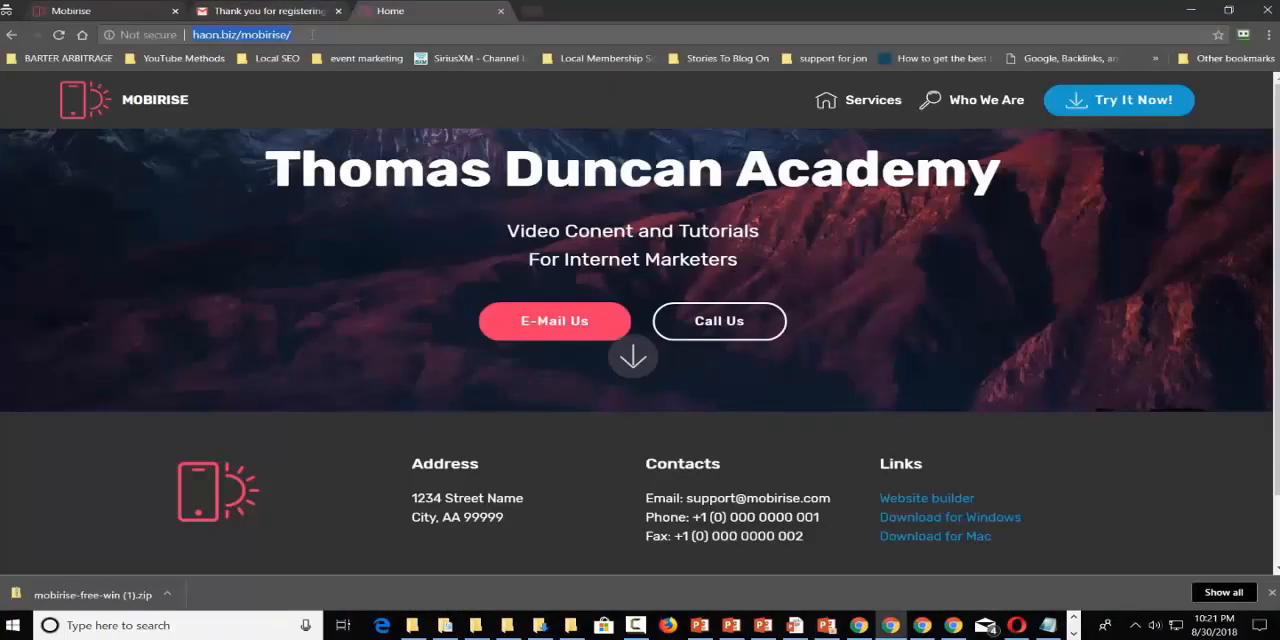
left_click(312, 34)
key("BackSpace")
key("BackSpace")
key("BackSpace")
key("BackSpace")
key("BackSpace")
key("BackSpace")
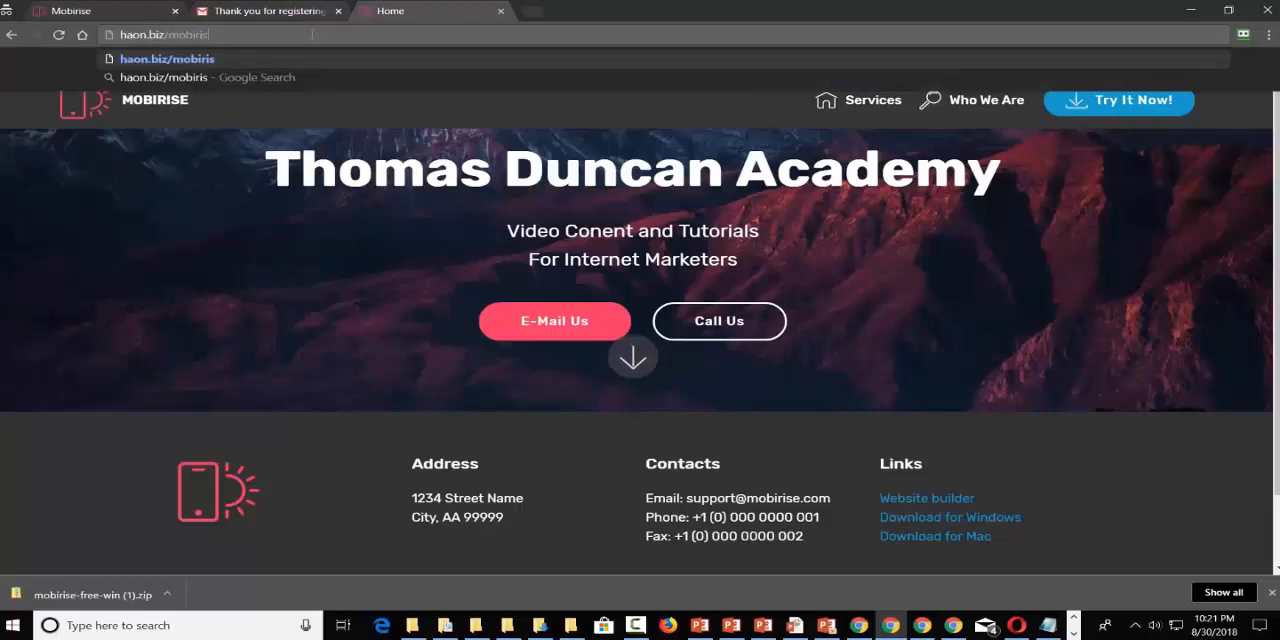
key("Return")
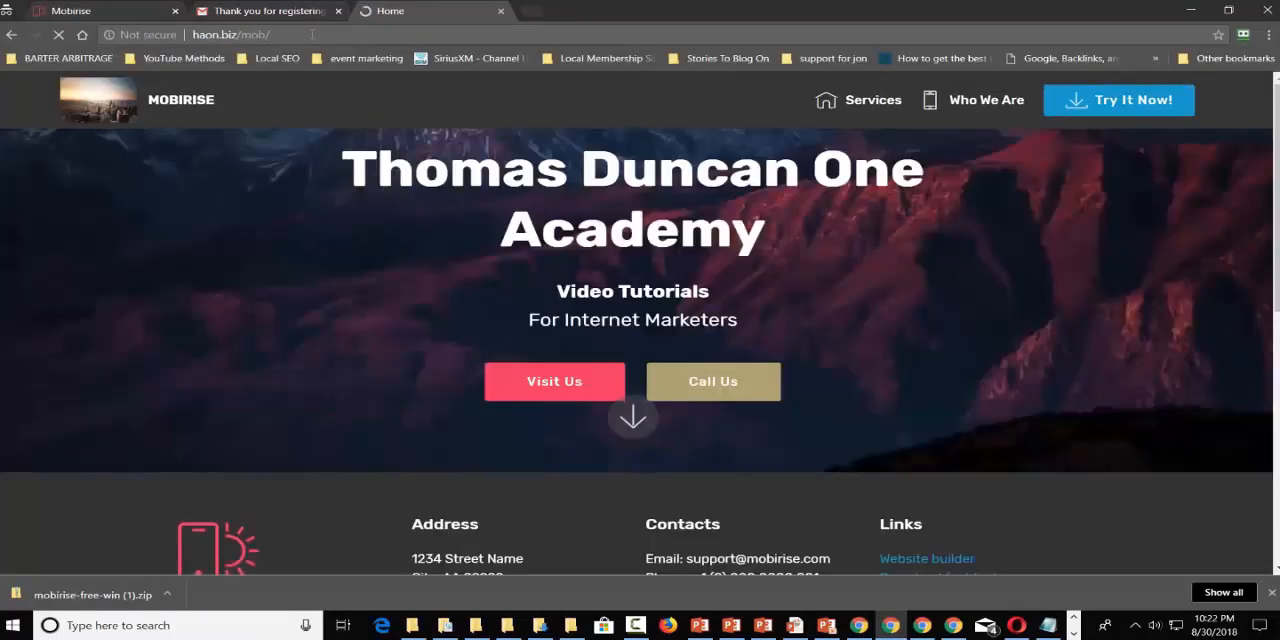
scroll(676, 299, "down", 5)
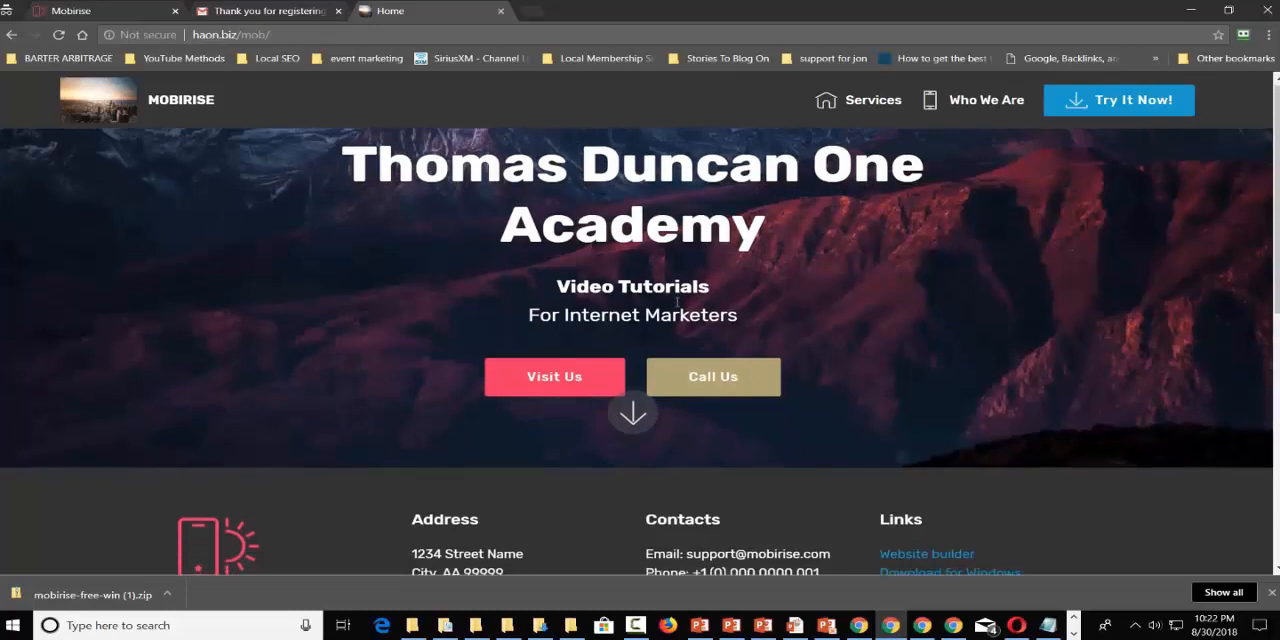
Look over the live haon.biz/mob/ home page down to the full width intro section and back up to its heading.
scroll(661, 371, "down", 1)
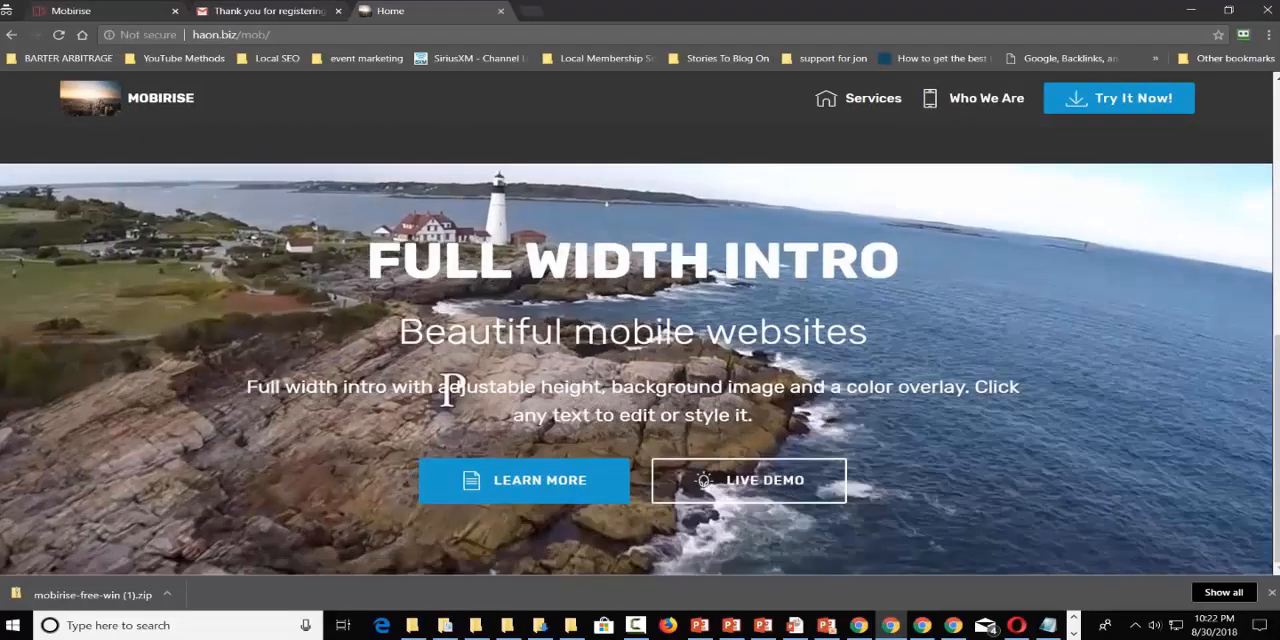
scroll(661, 371, "up", 3)
scroll(661, 371, "down", 2)
scroll(661, 371, "down", 1)
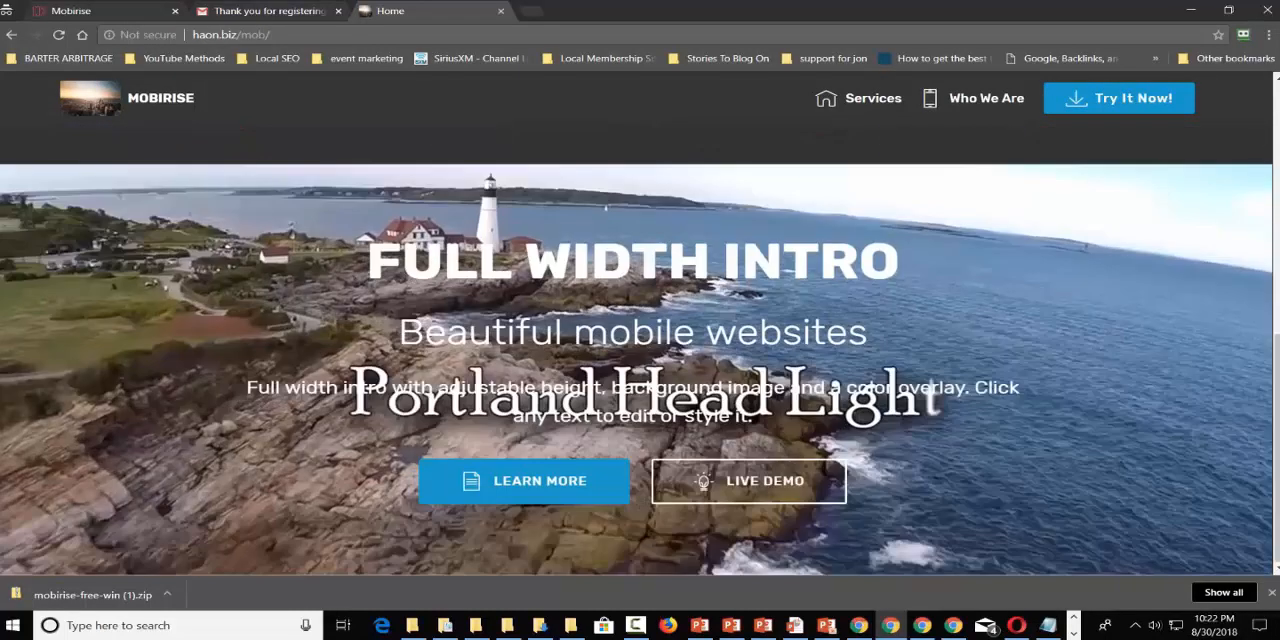
scroll(661, 371, "up", 3)
scroll(661, 371, "up", 3)
scroll(637, 319, "up", 1)
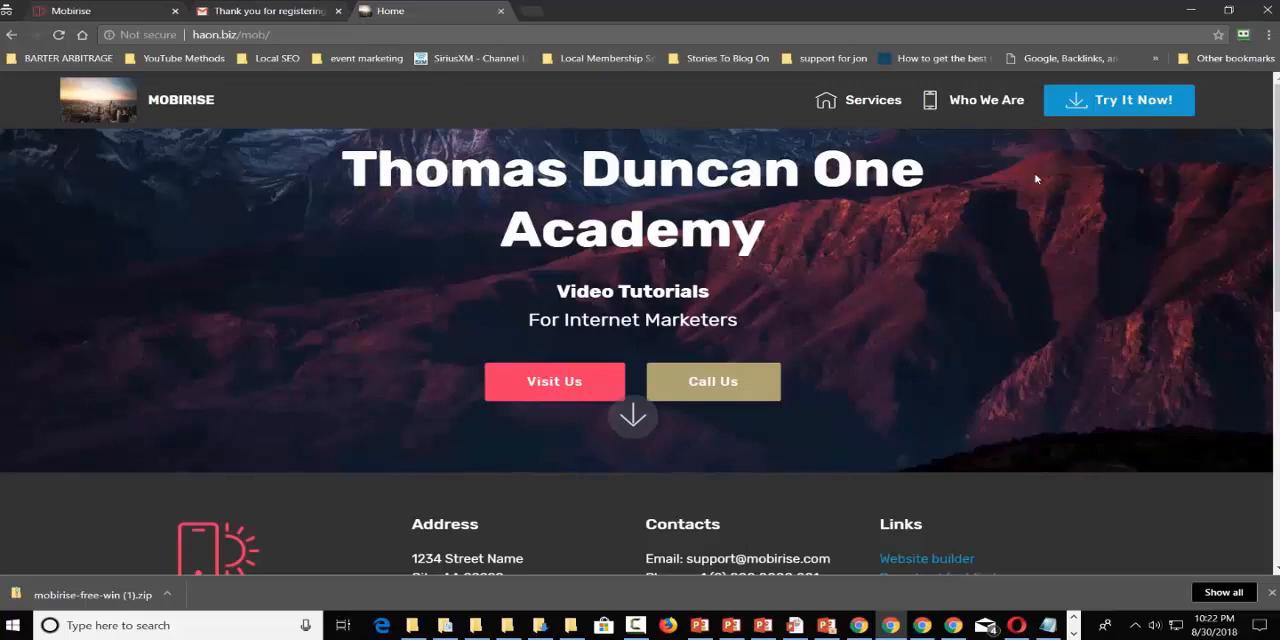
Switch to Mobirise, view the publishing option for hosting on a Mobirise subdomain, and close the publish settings without publishing.
left_click(1190, 10)
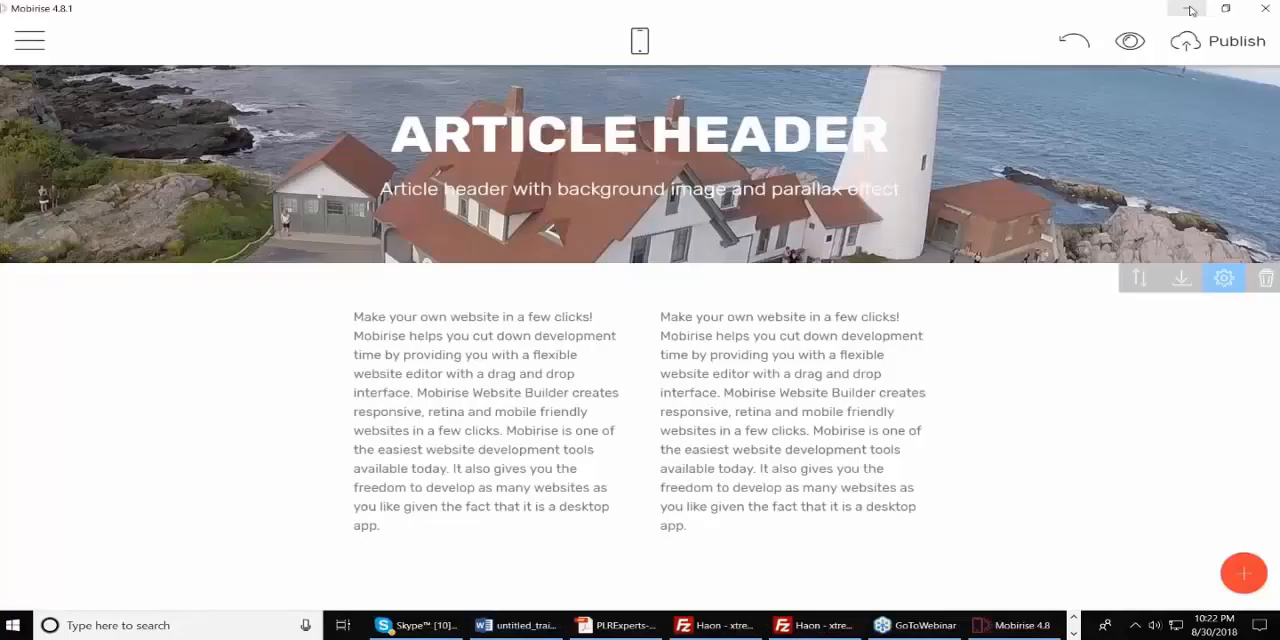
left_click(1225, 45)
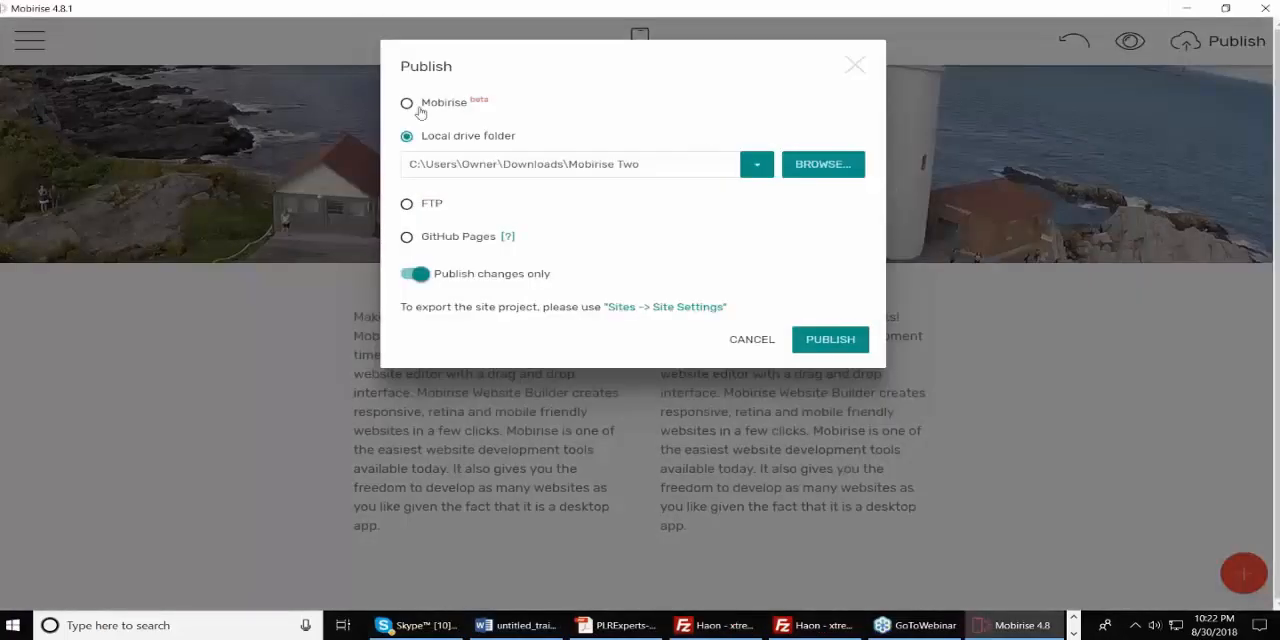
left_click(407, 104)
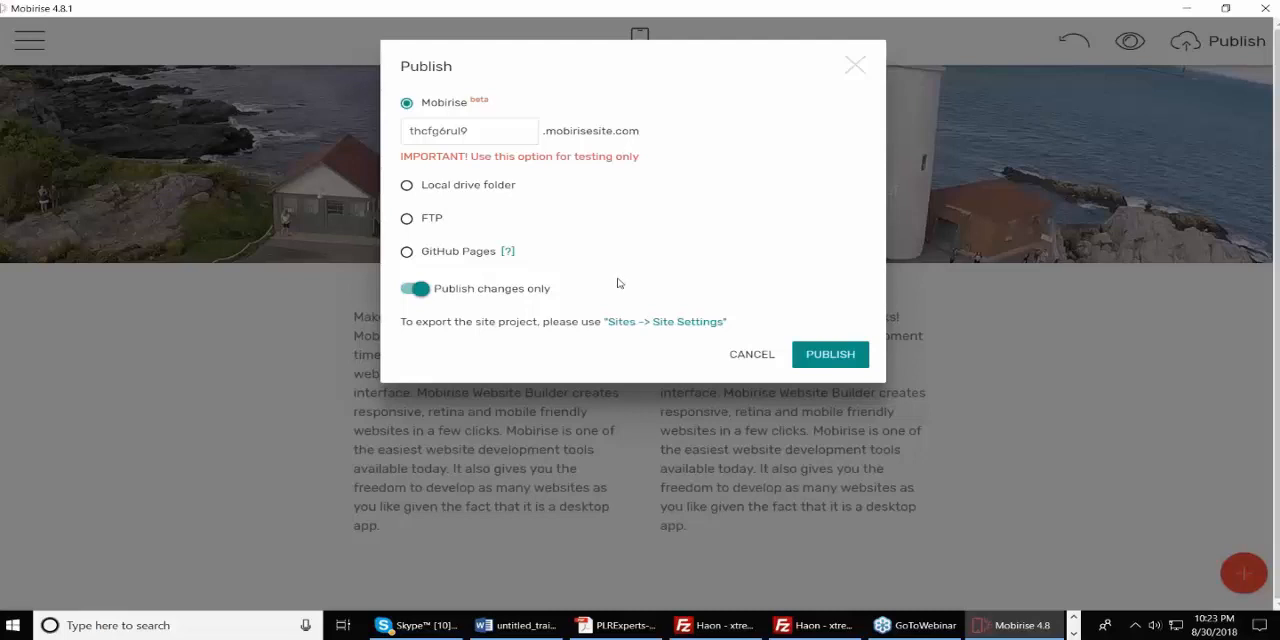
left_click(856, 66)
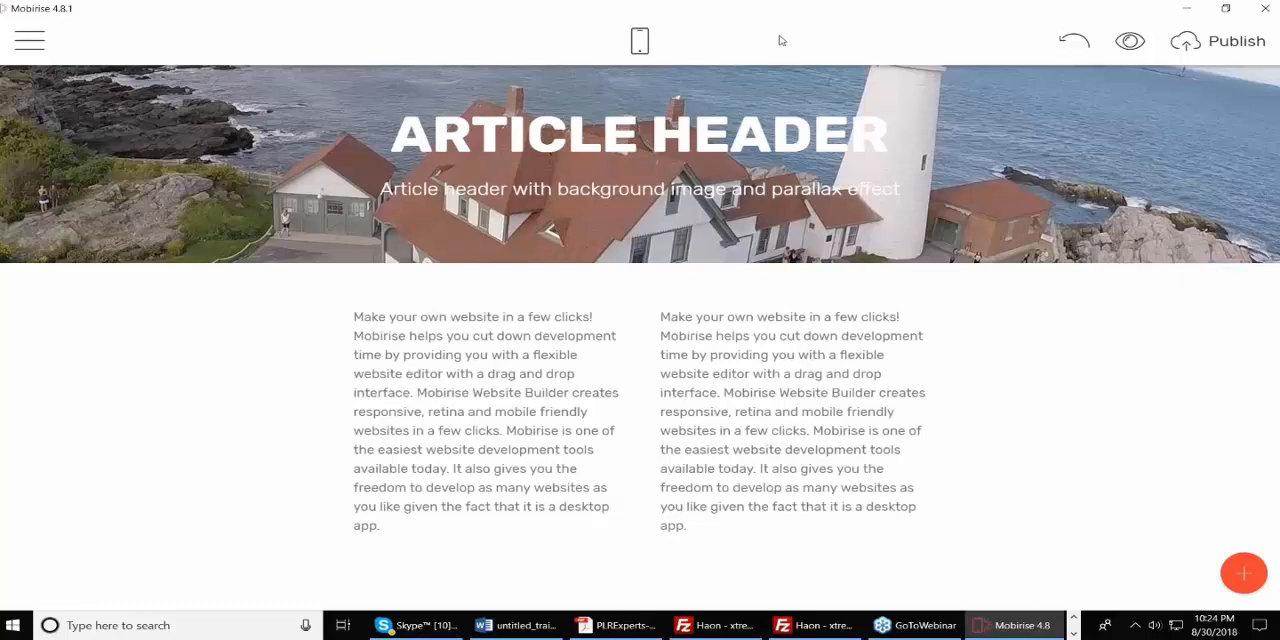
Leave Mobirise and bring up the Chrome window showing the live haon.biz/mob/ site.
left_click(1185, 9)
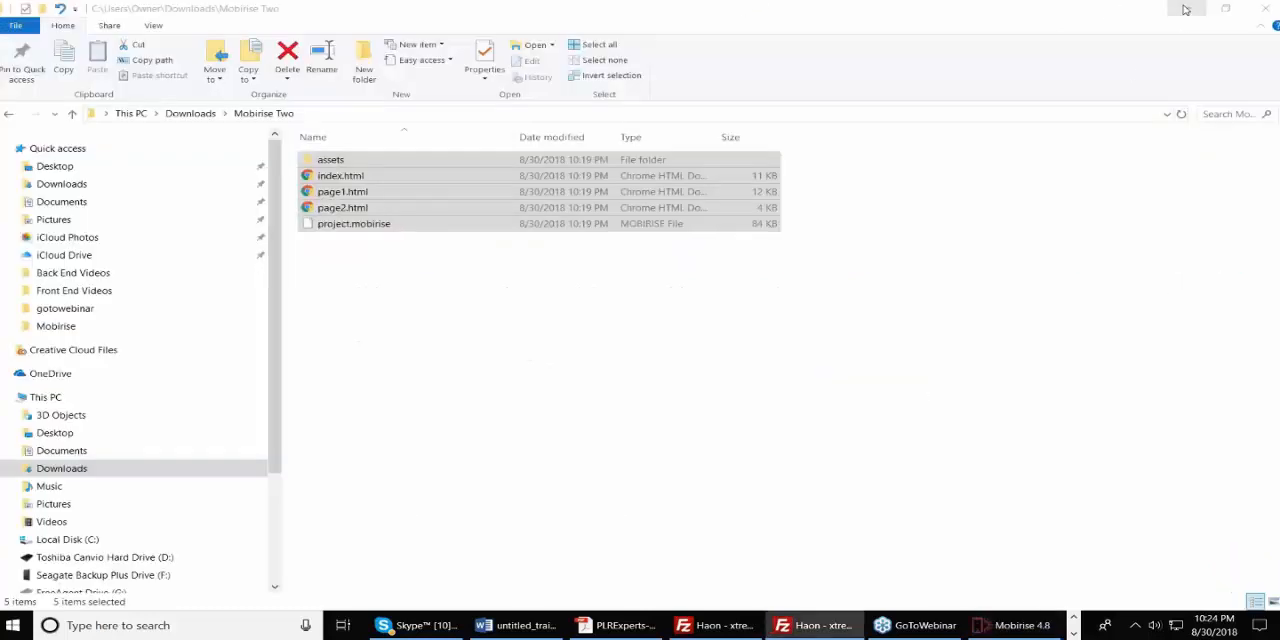
left_click(1073, 634)
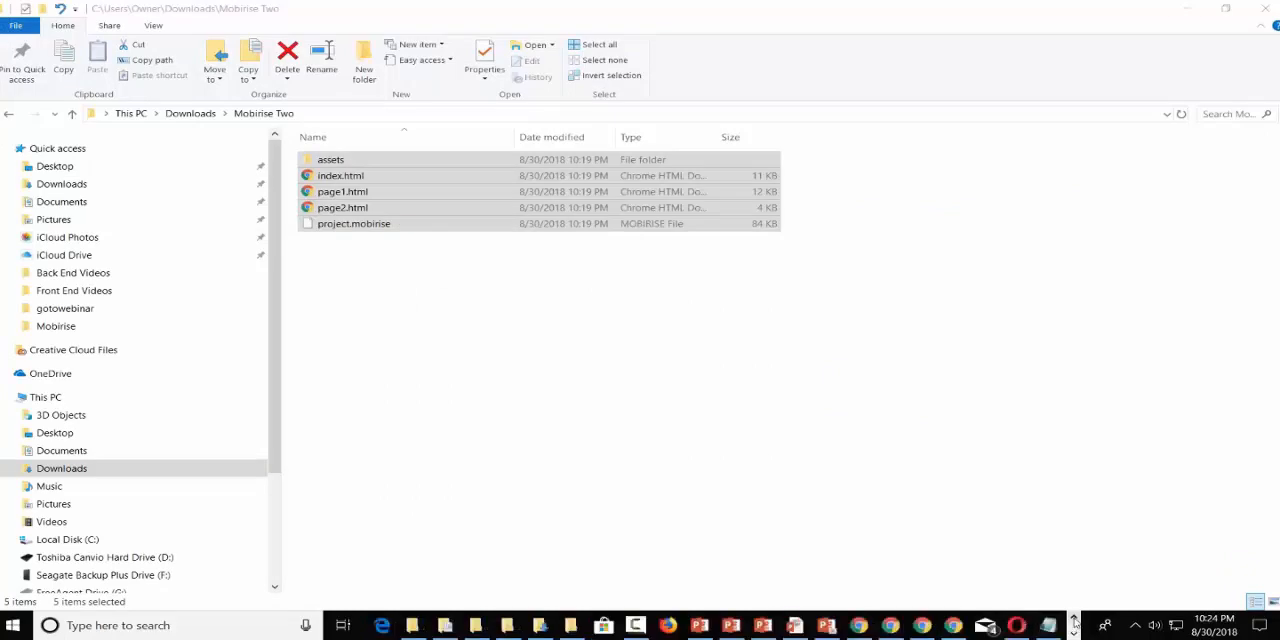
left_click(953, 626)
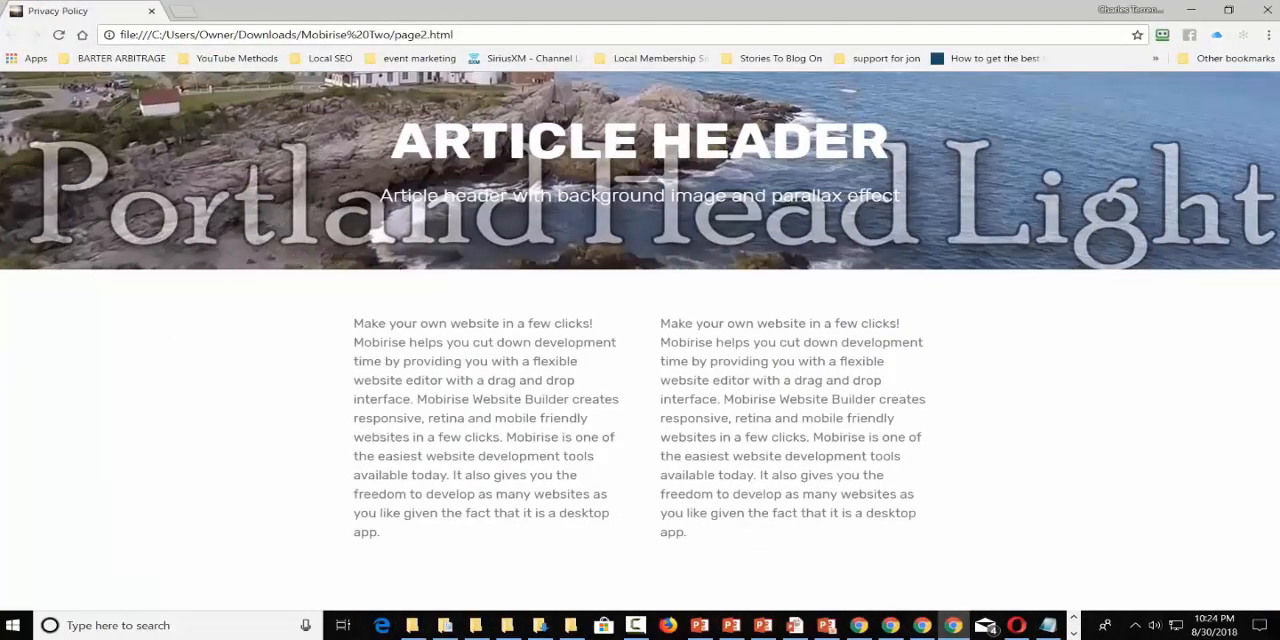
left_click(922, 625)
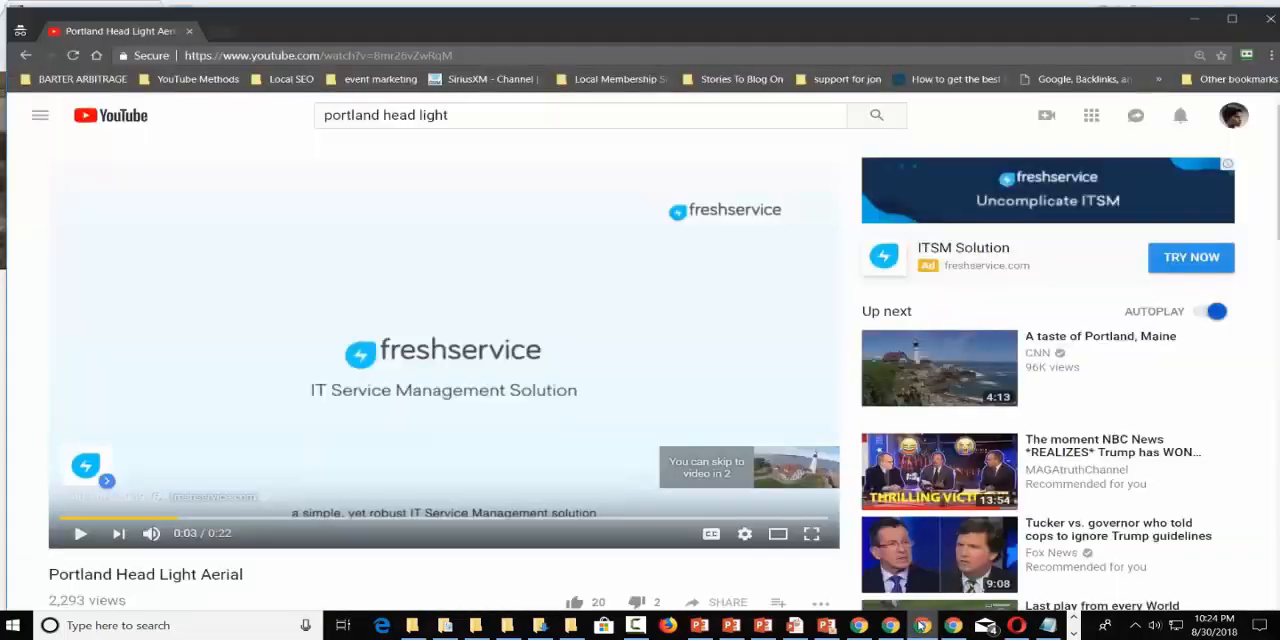
mouse_move(890, 626)
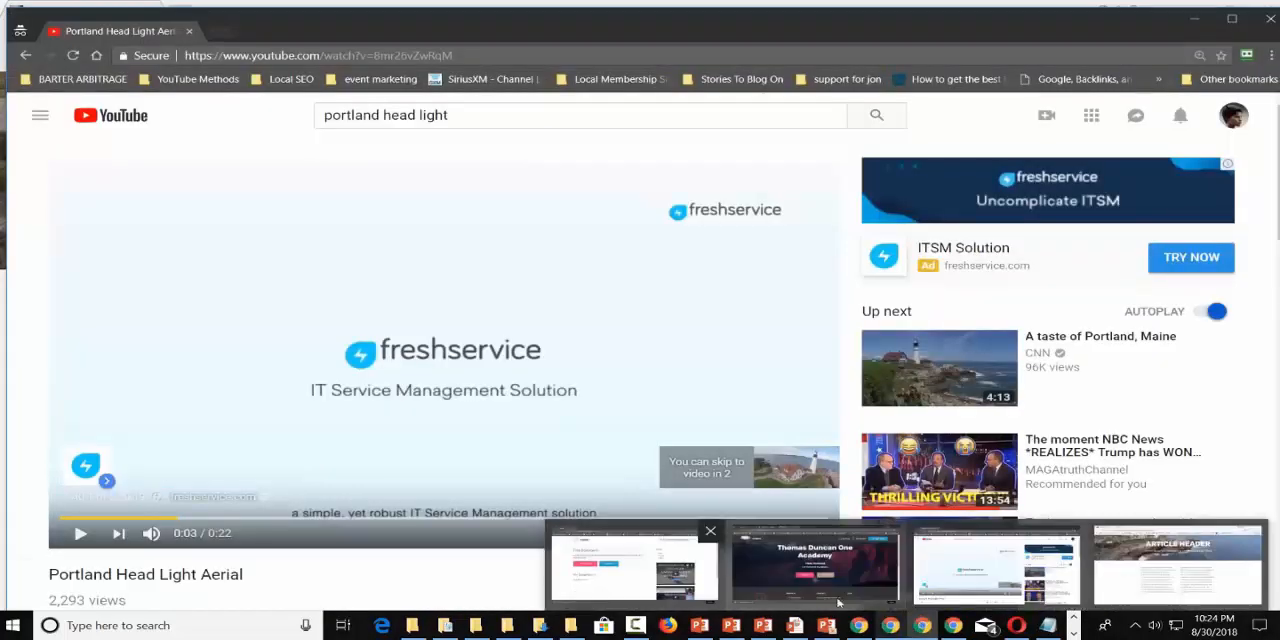
left_click(793, 584)
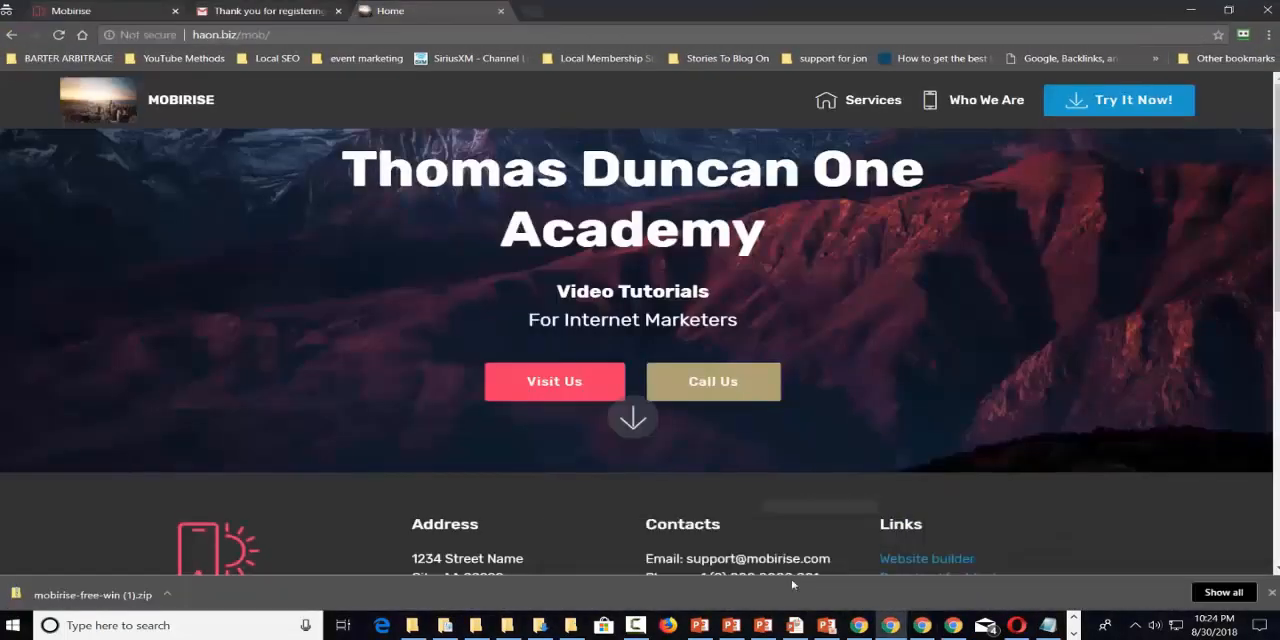
left_click(351, 35)
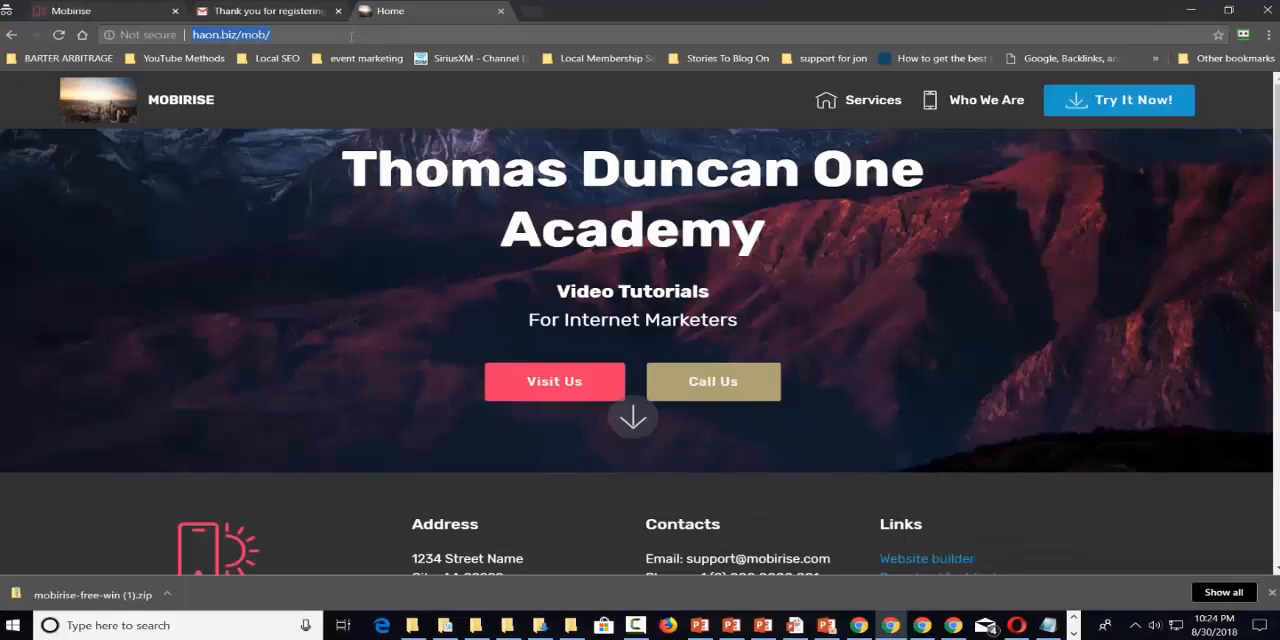
left_click(341, 38)
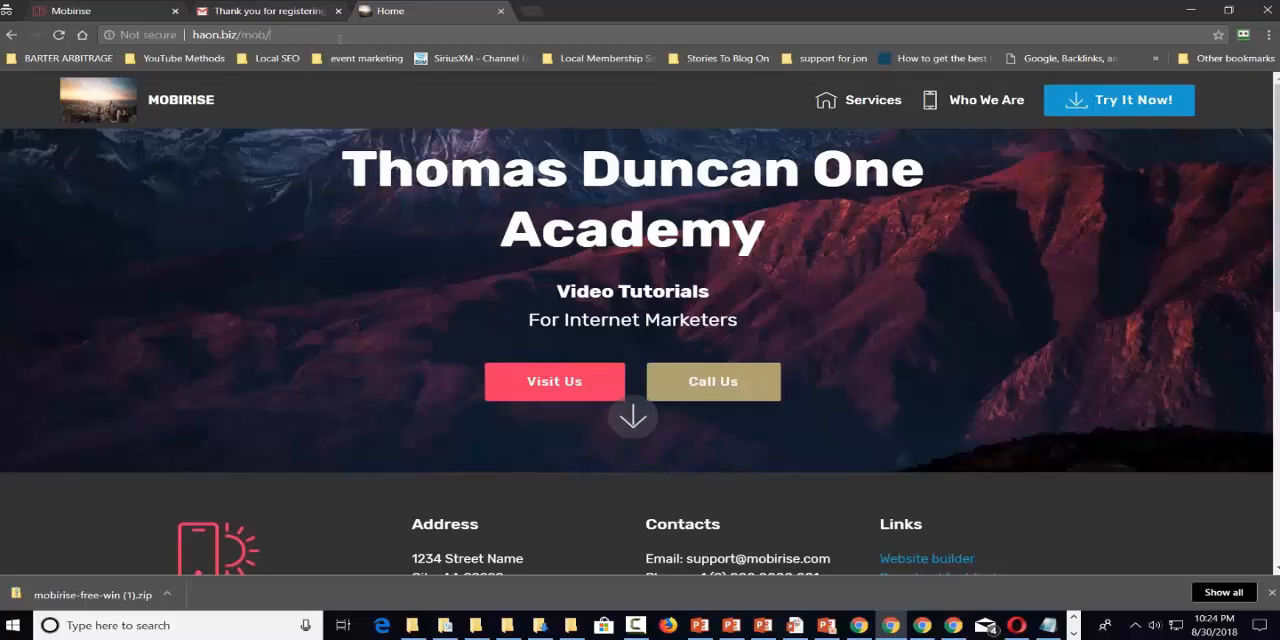
Load the haon.biz/cpanel address in a new browser tab.
left_click(530, 11)
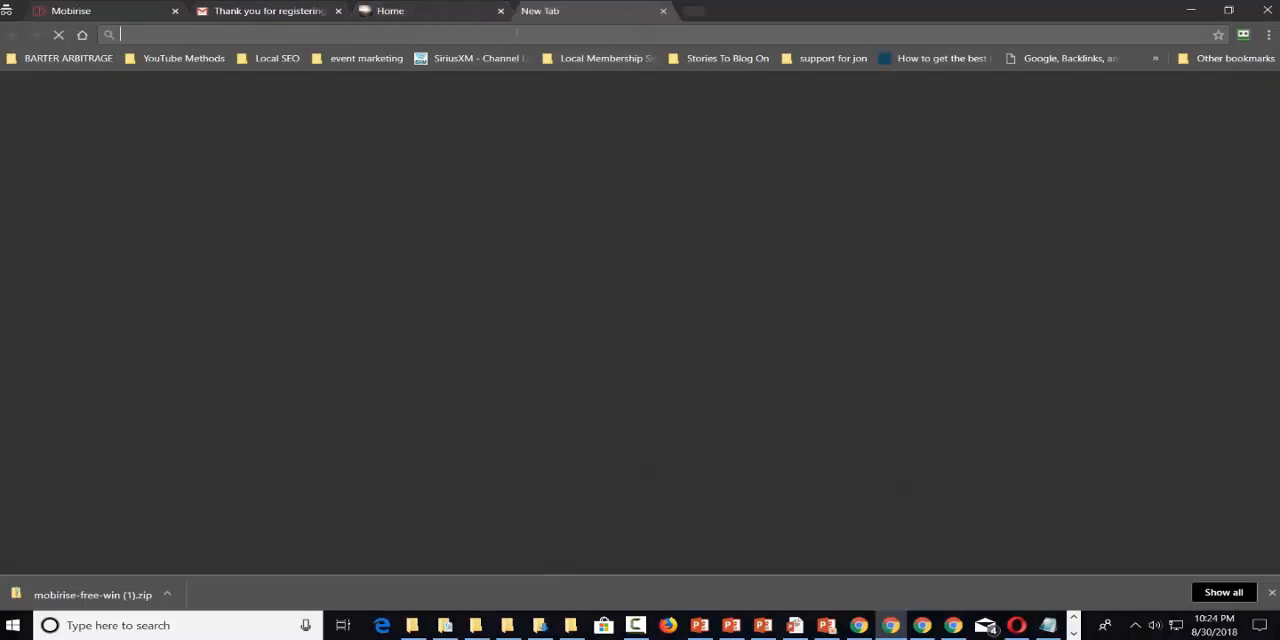
type("haoz")
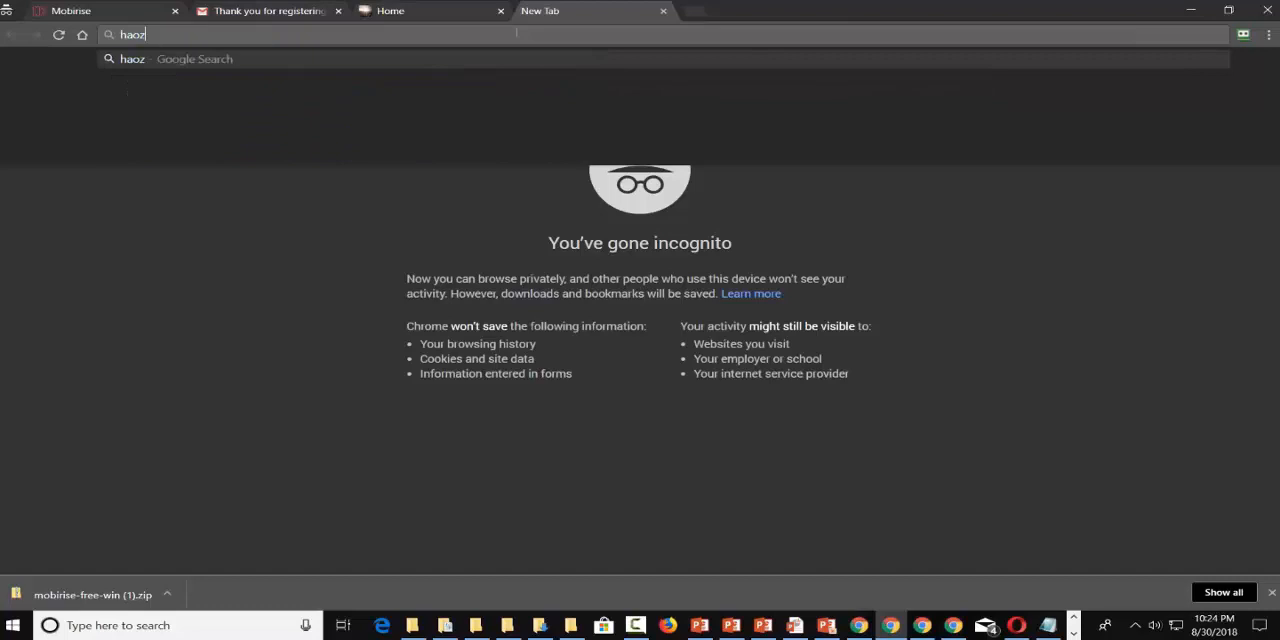
key("BackSpace")
type("n.bi")
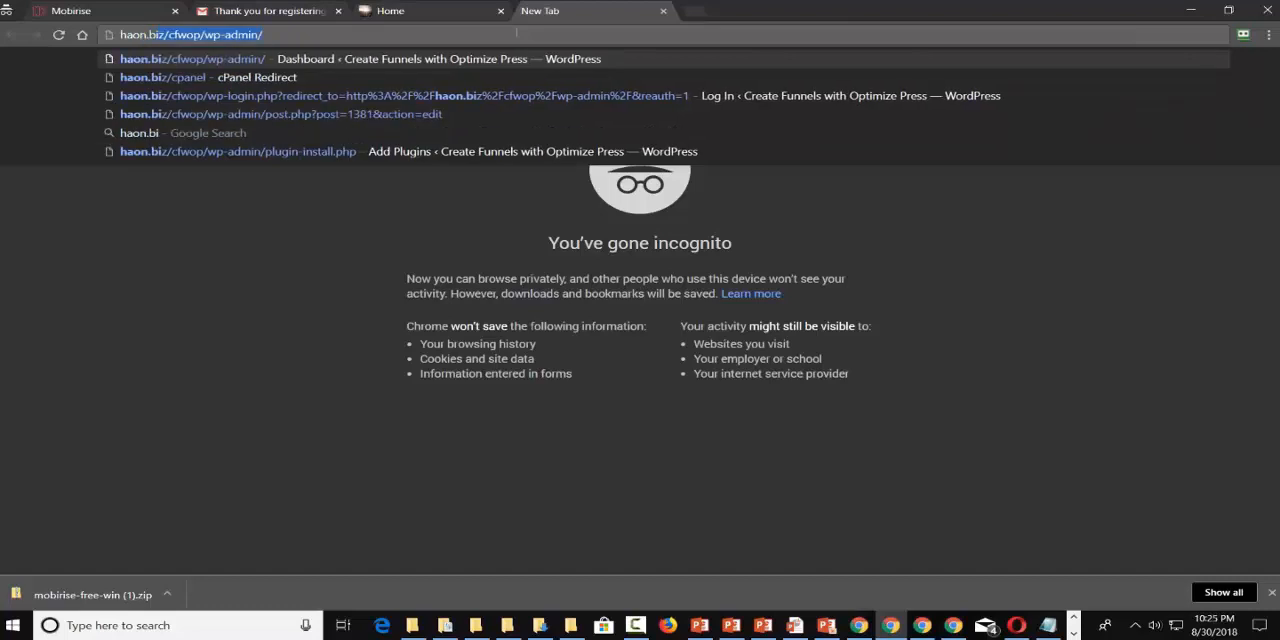
type("z/cfwop")
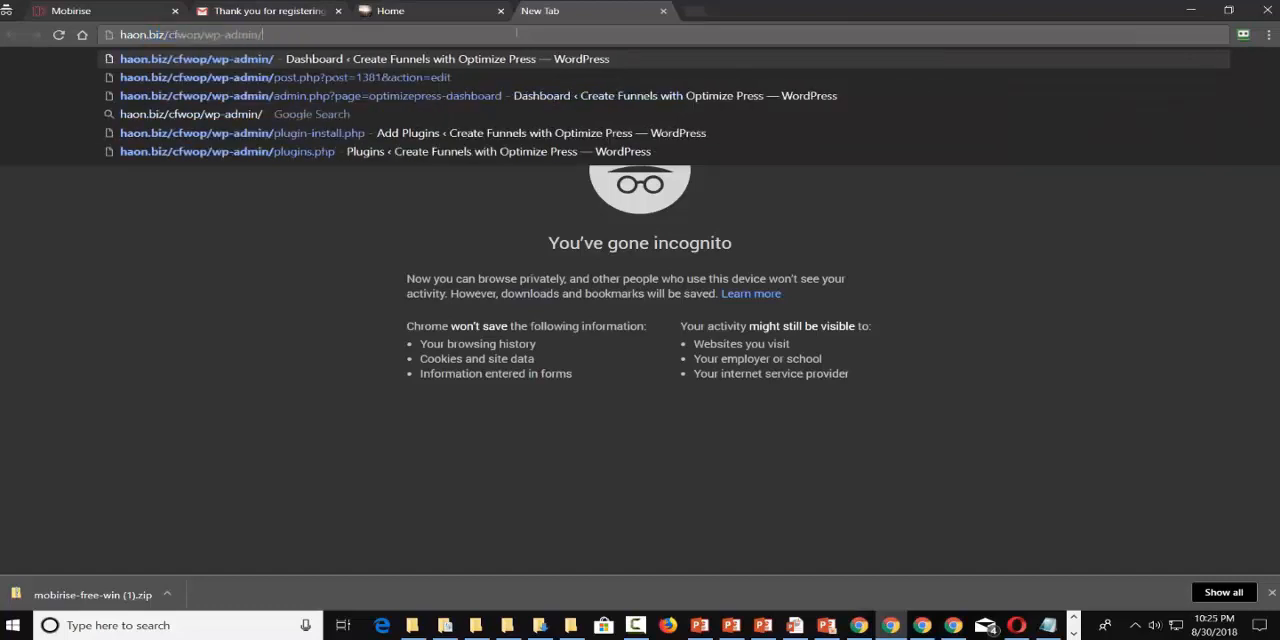
key("BackSpace")
key("BackSpace")
key("BackSpace")
key("BackSpace")
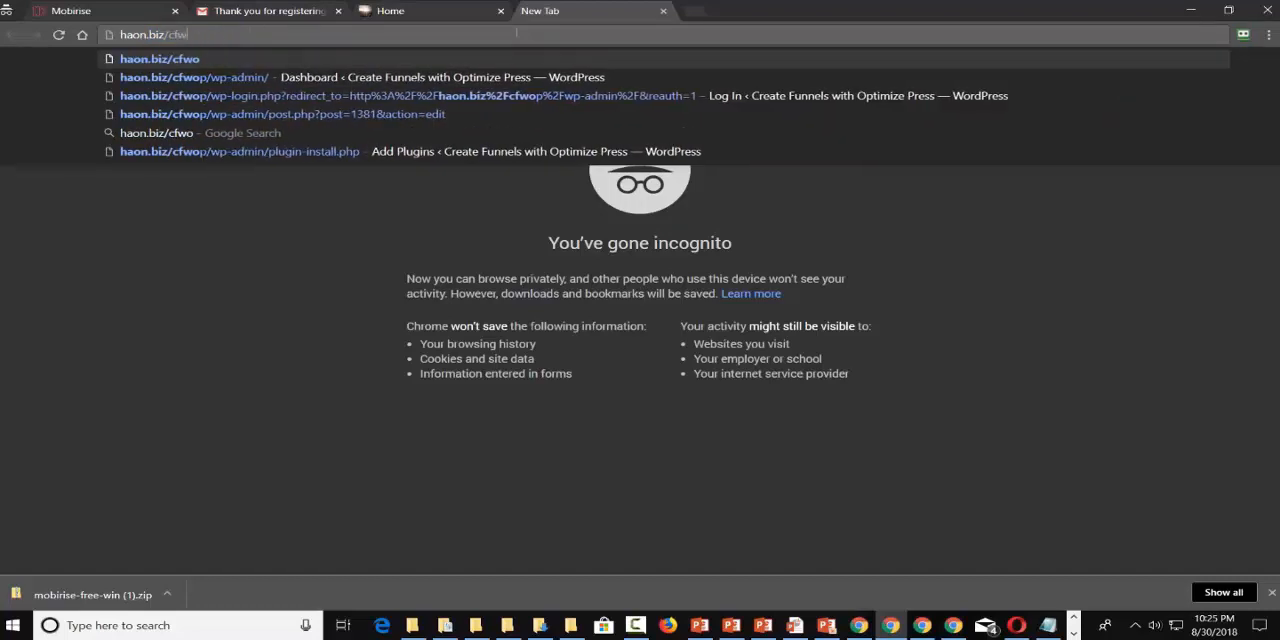
type("pan")
key("Return")
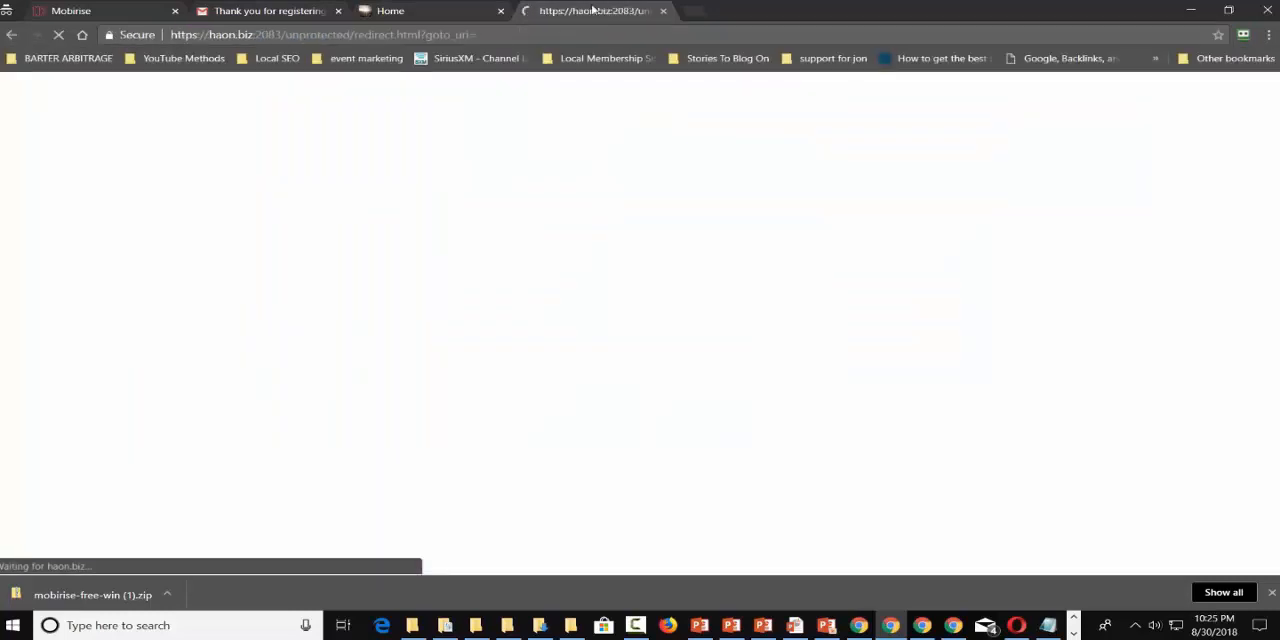
Detach the cPanel tab into its own window and show the logged-in cPanel home page maximized.
left_click_drag(594, 11, 1279, 97)
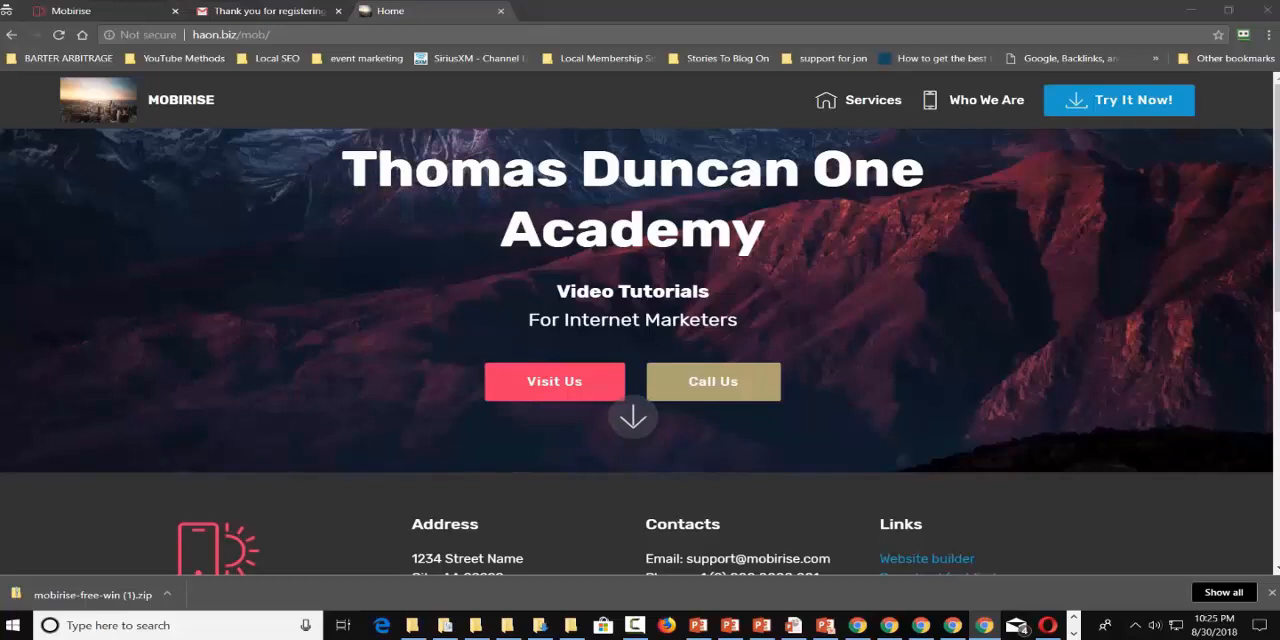
left_click_drag(1279, 45, 826, 50)
double_click(826, 50)
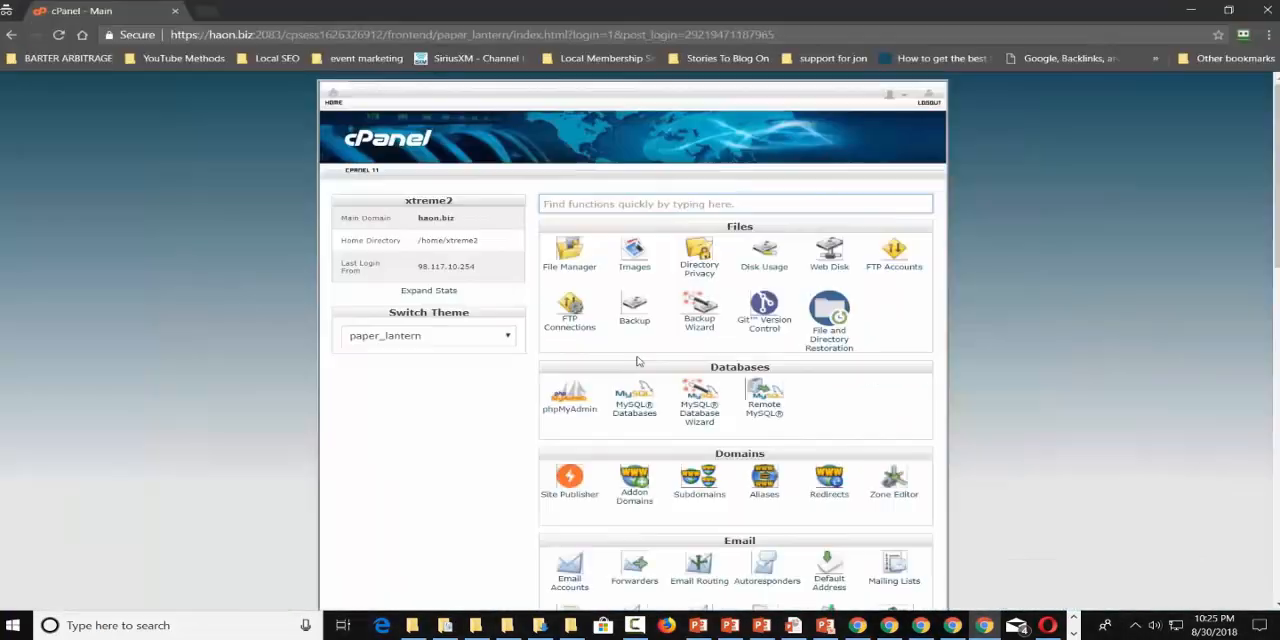
Open Fantastico F3 from cPanel and start a WordPress installation from its Blogs category.
scroll(637, 361, "down", 3)
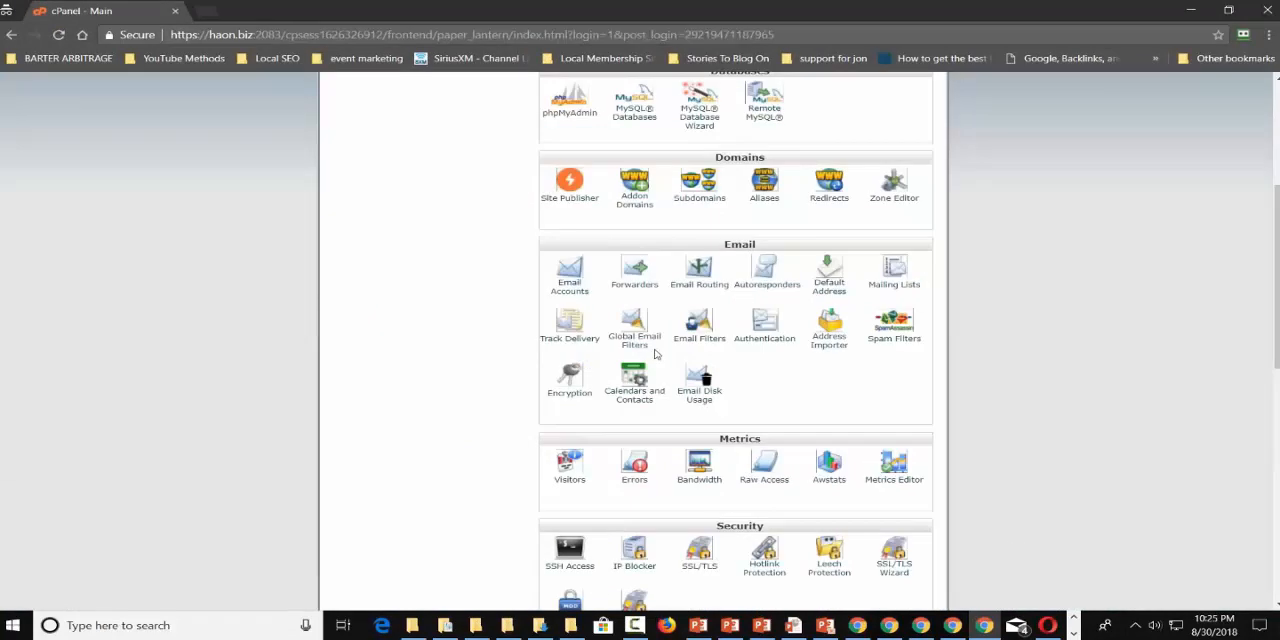
scroll(655, 353, "down", 4)
left_click(576, 350)
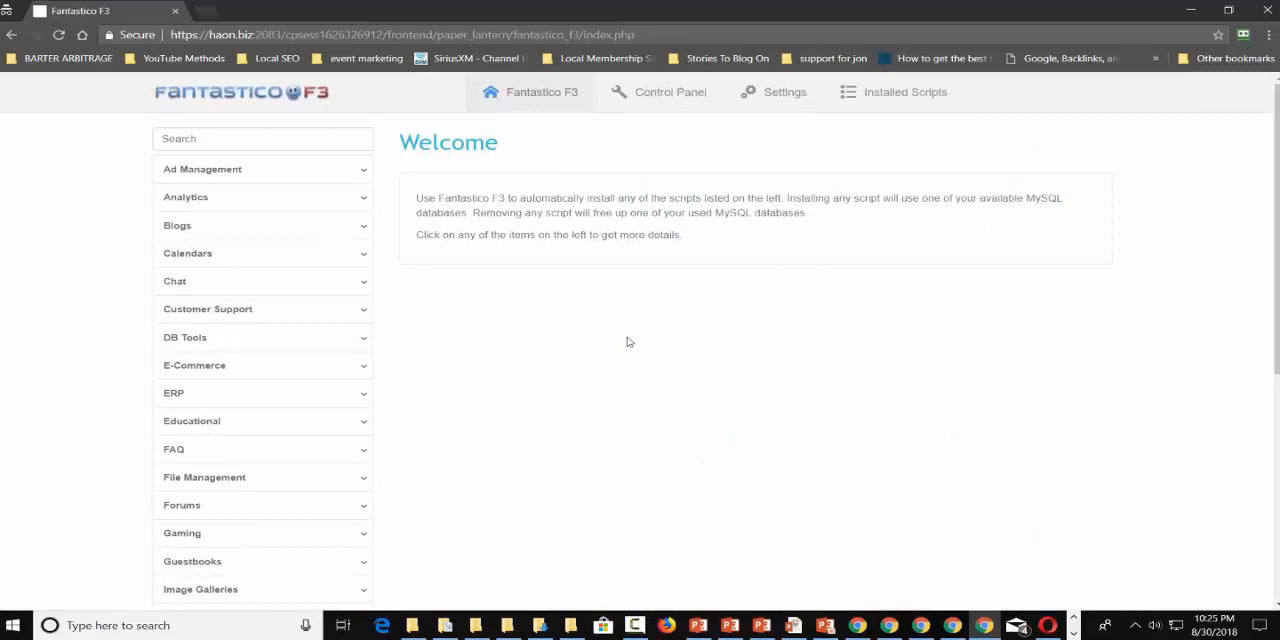
left_click(263, 237)
scroll(263, 238, "down", 4)
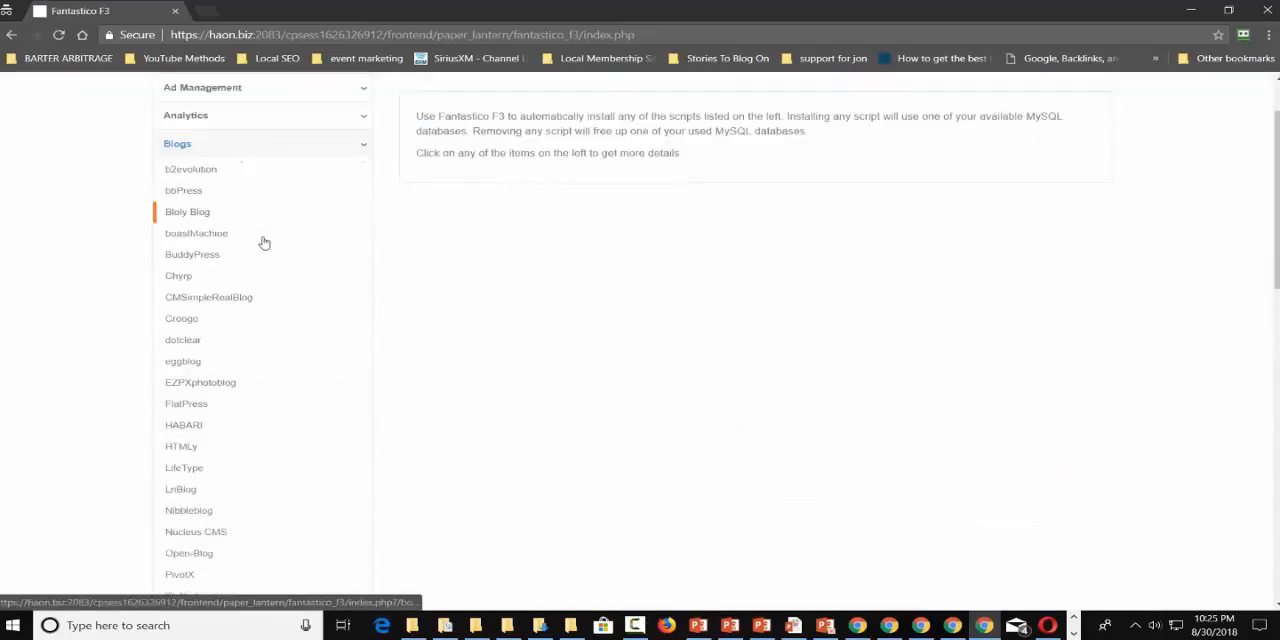
left_click(206, 457)
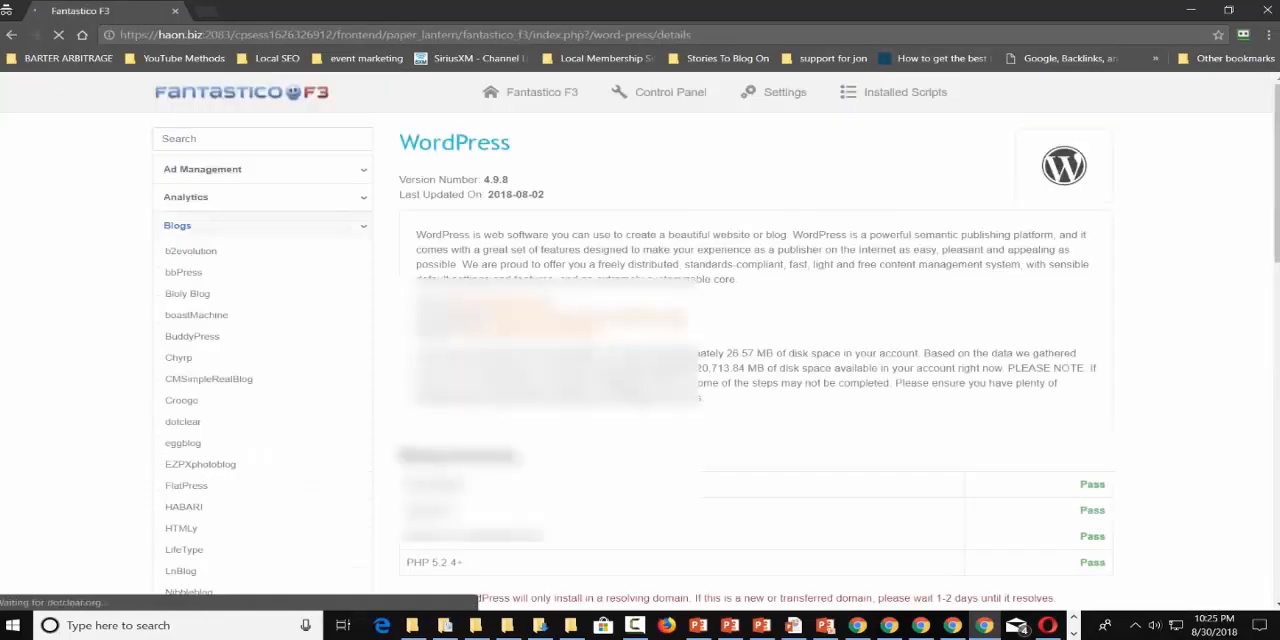
scroll(706, 341, "down", 4)
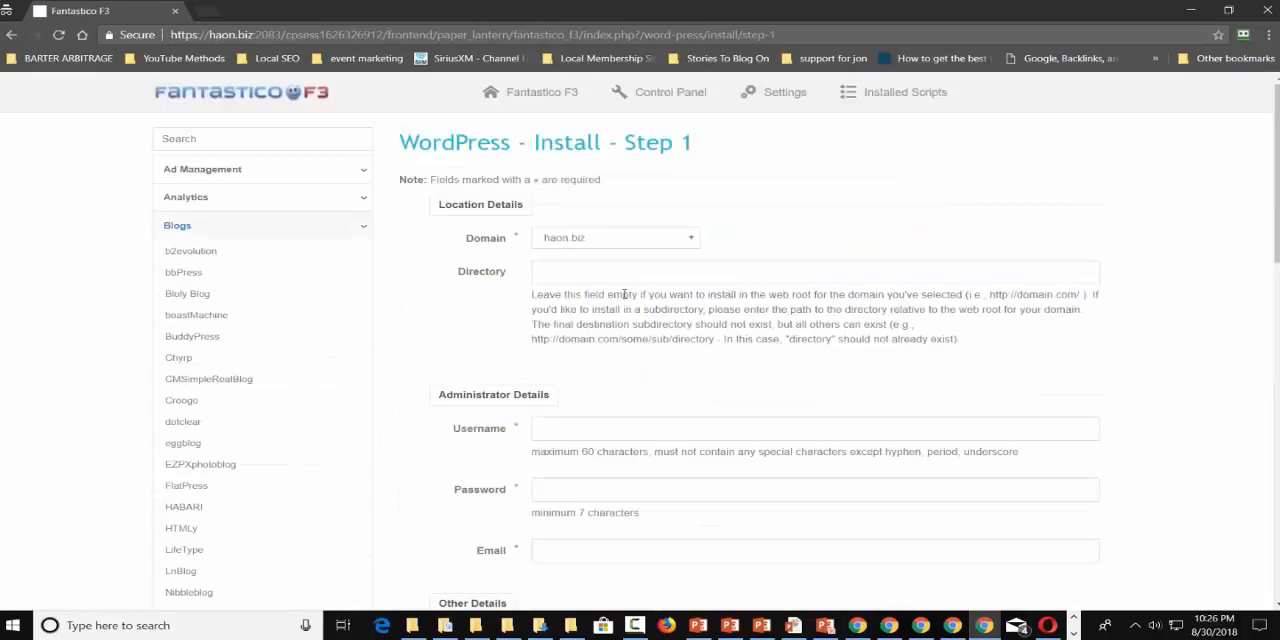
Set the WordPress installation directory on haon.biz to /mob/blog and continue down the installation form.
left_click(597, 271)
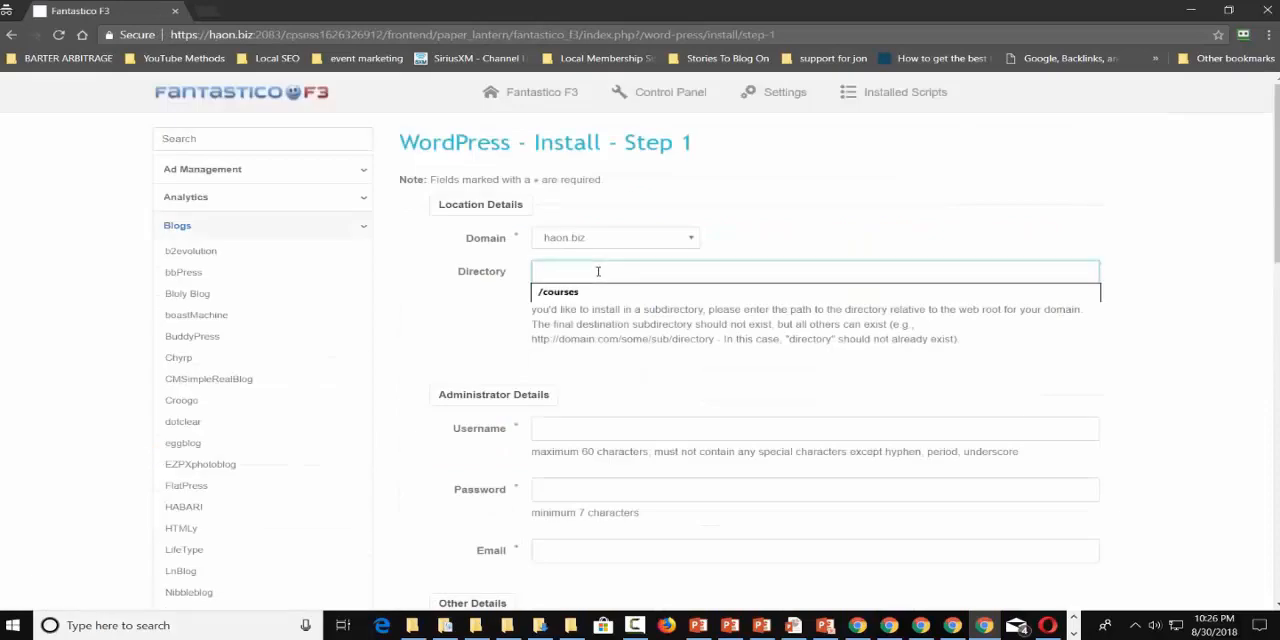
type("/mob")
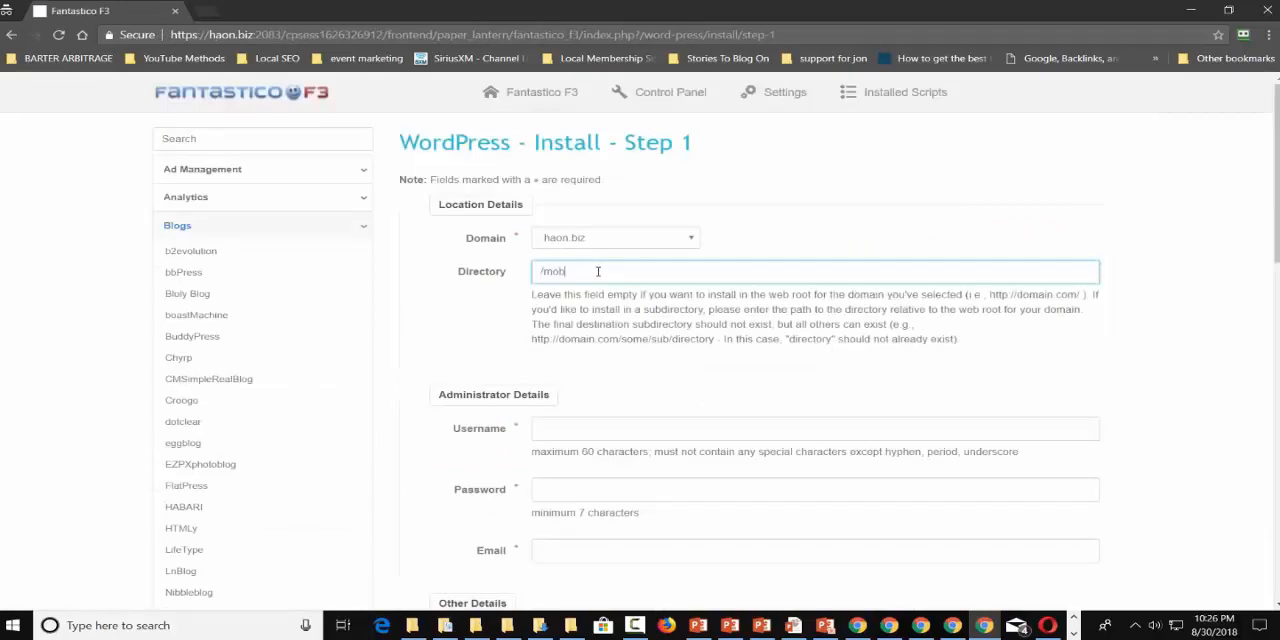
type("/blog")
scroll(688, 268, "down", 1)
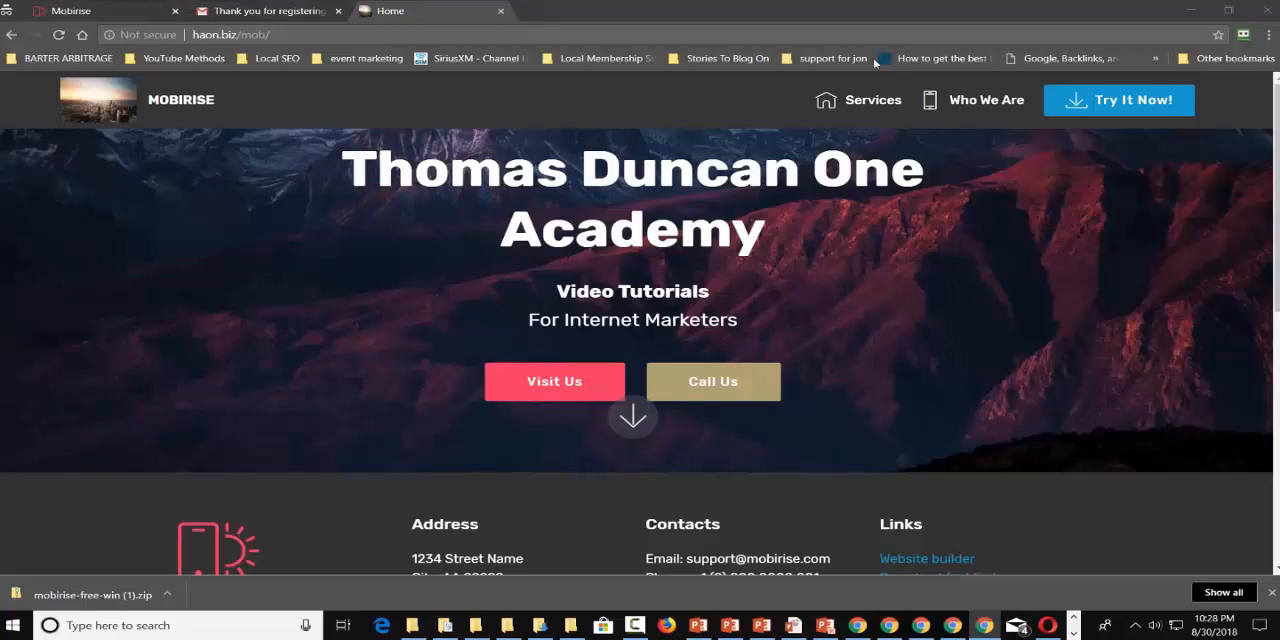
Move the WordPress dashboard tab into the main browser window and compare its address with the live Home page's.
left_click_drag(875, 63, 725, 8)
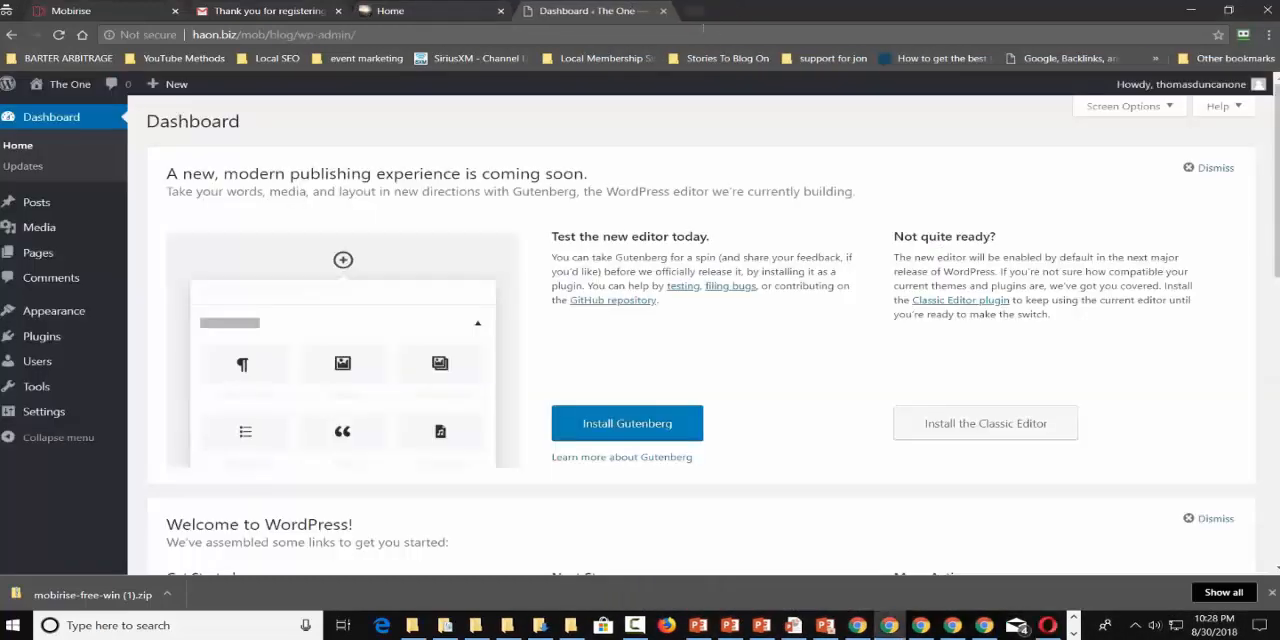
left_click(407, 11)
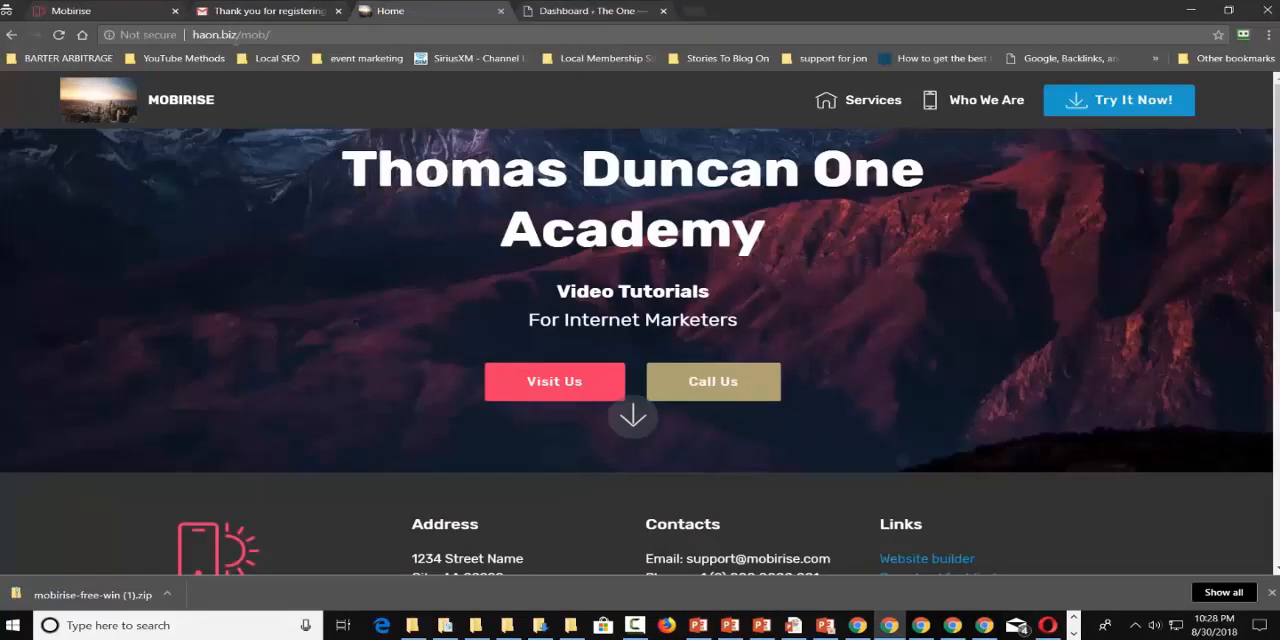
left_click(600, 11)
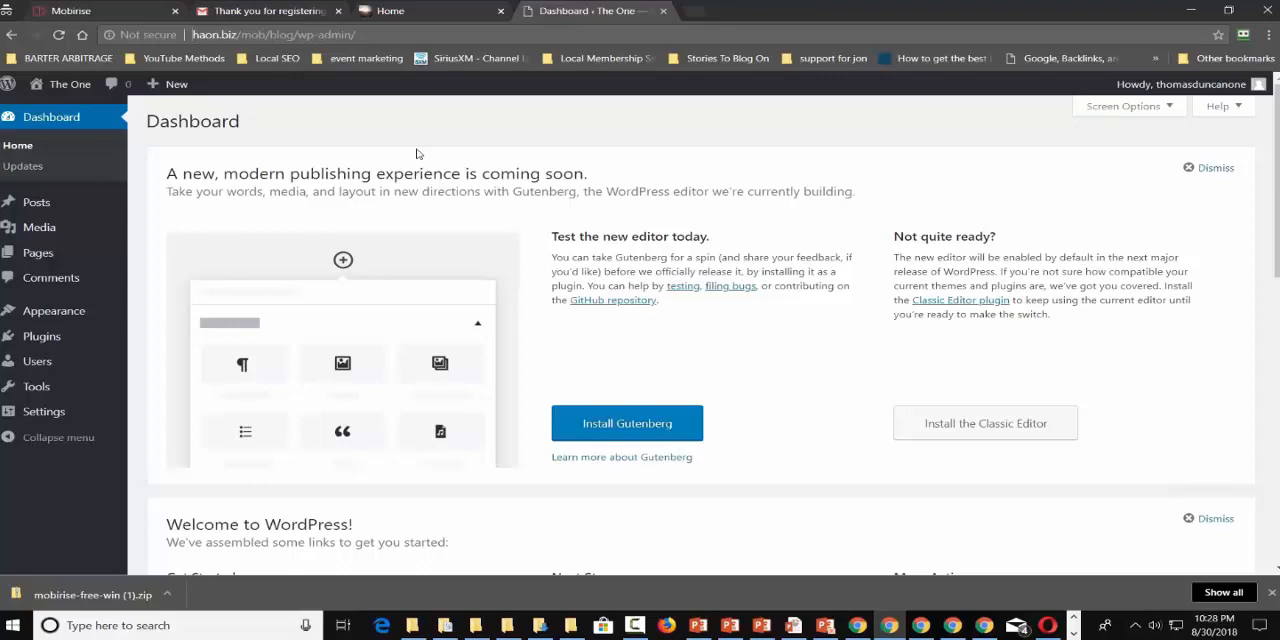
Switch from the WordPress dashboard to the Mobirise editor.
left_click(1073, 632)
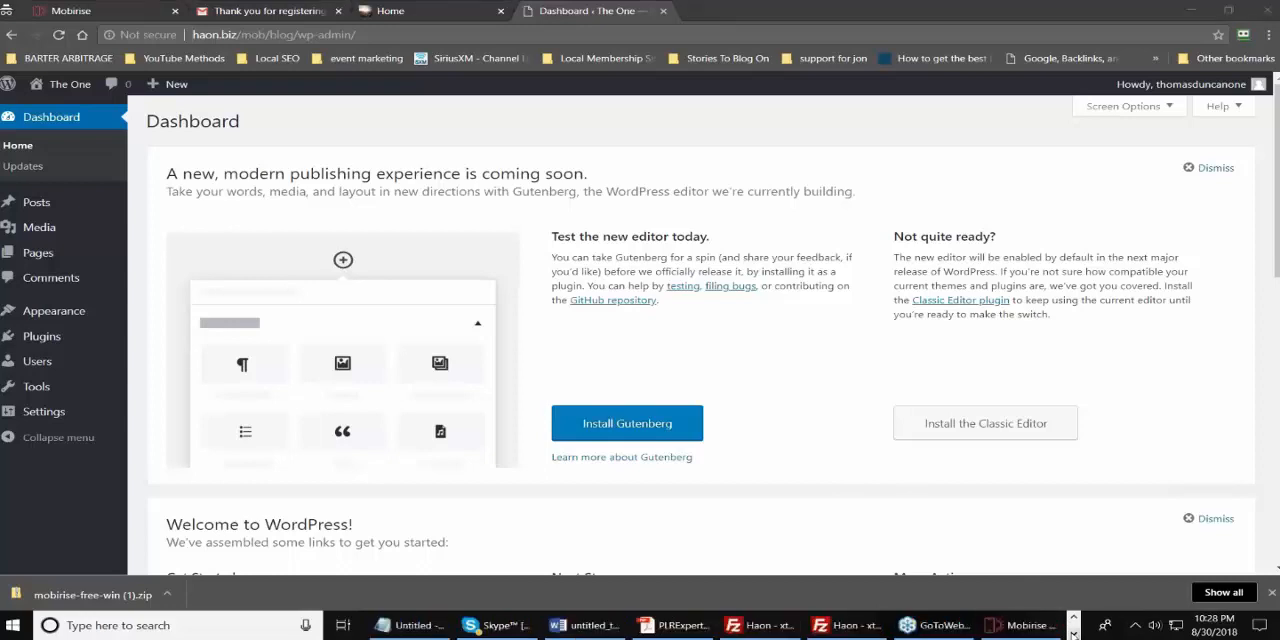
left_click(1015, 625)
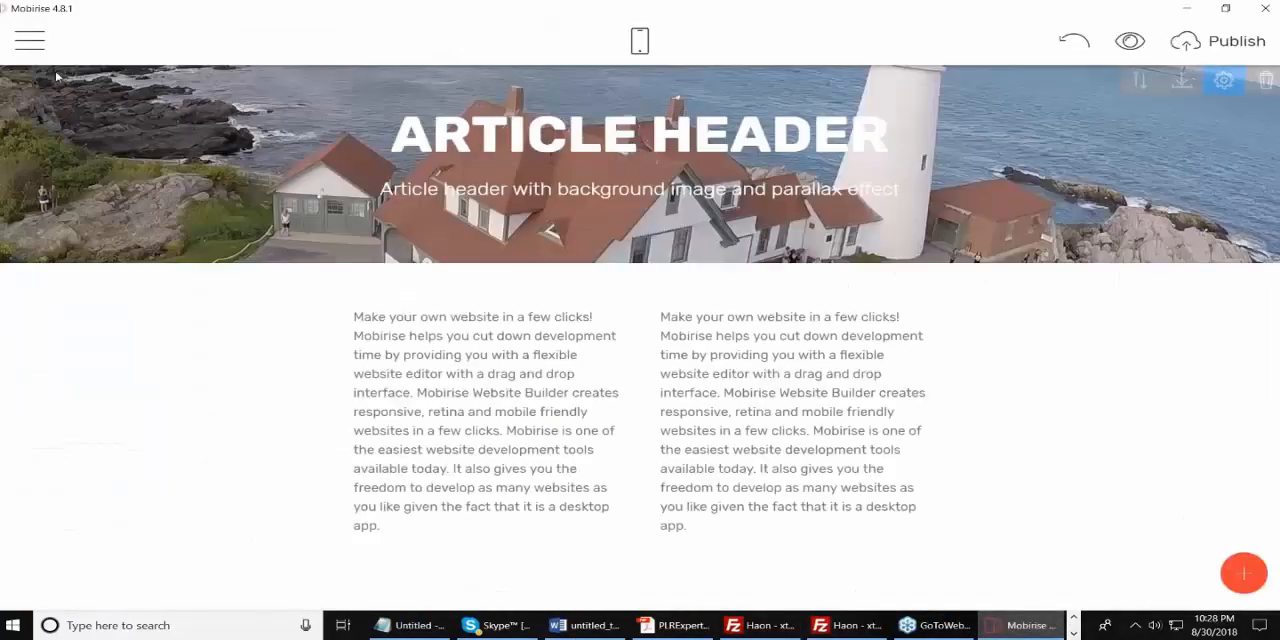
Create a new page named Updates in the site and return to its blank canvas.
left_click(30, 40)
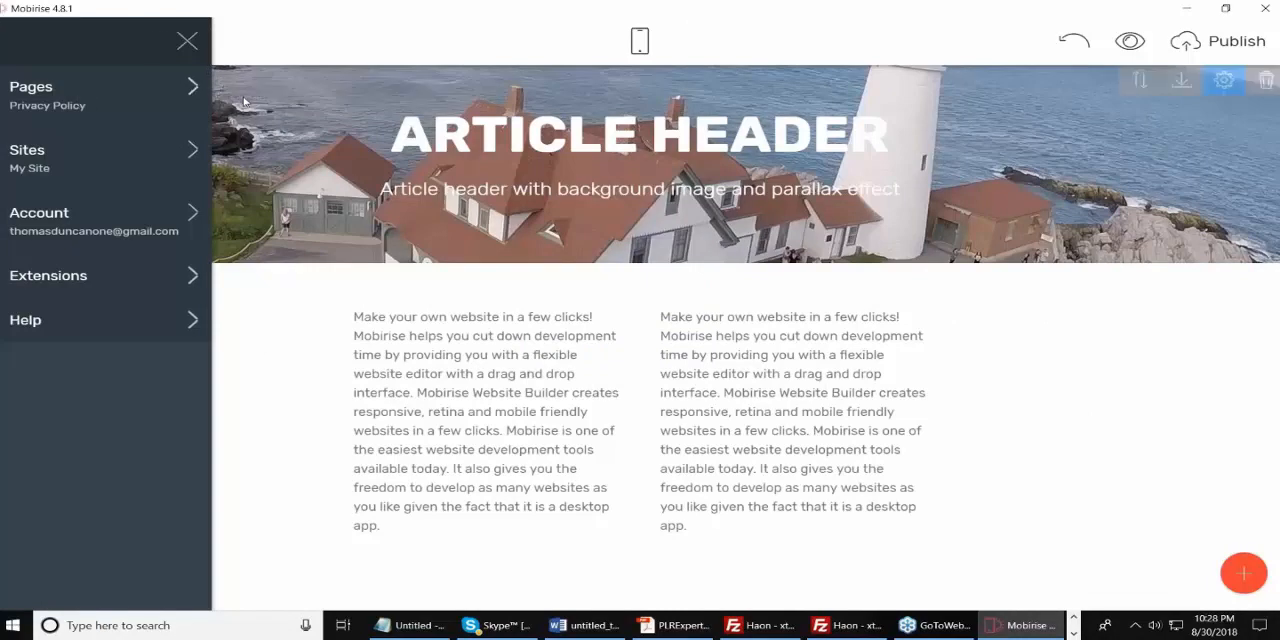
left_click(244, 101)
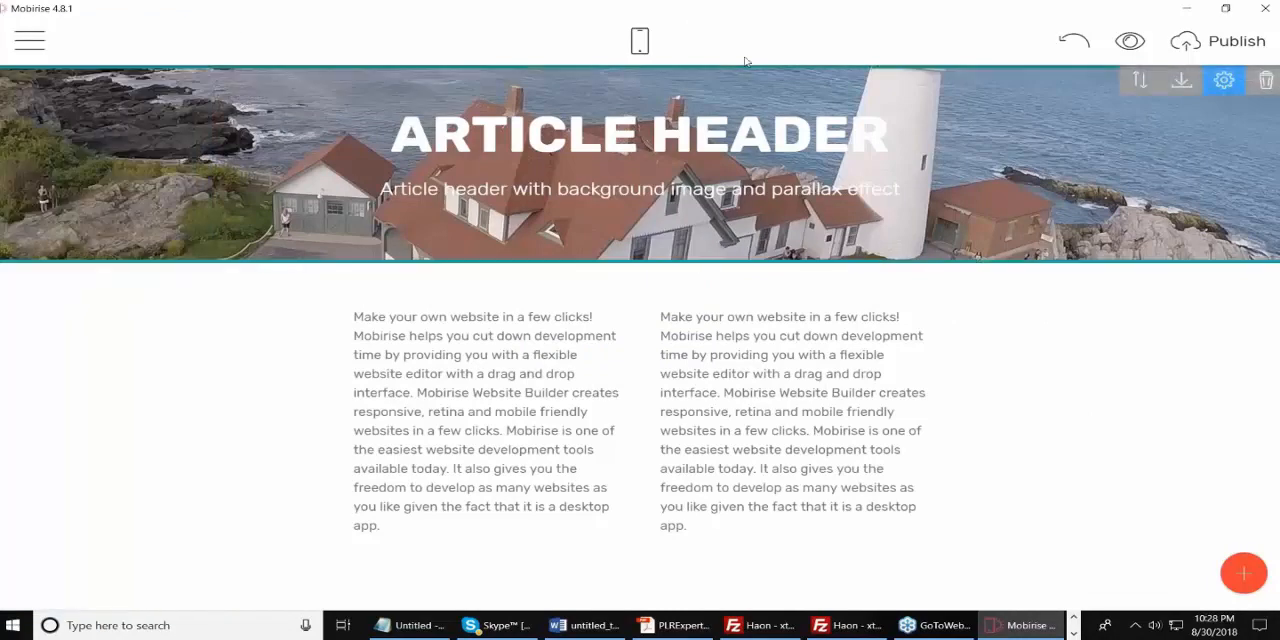
left_click(29, 40)
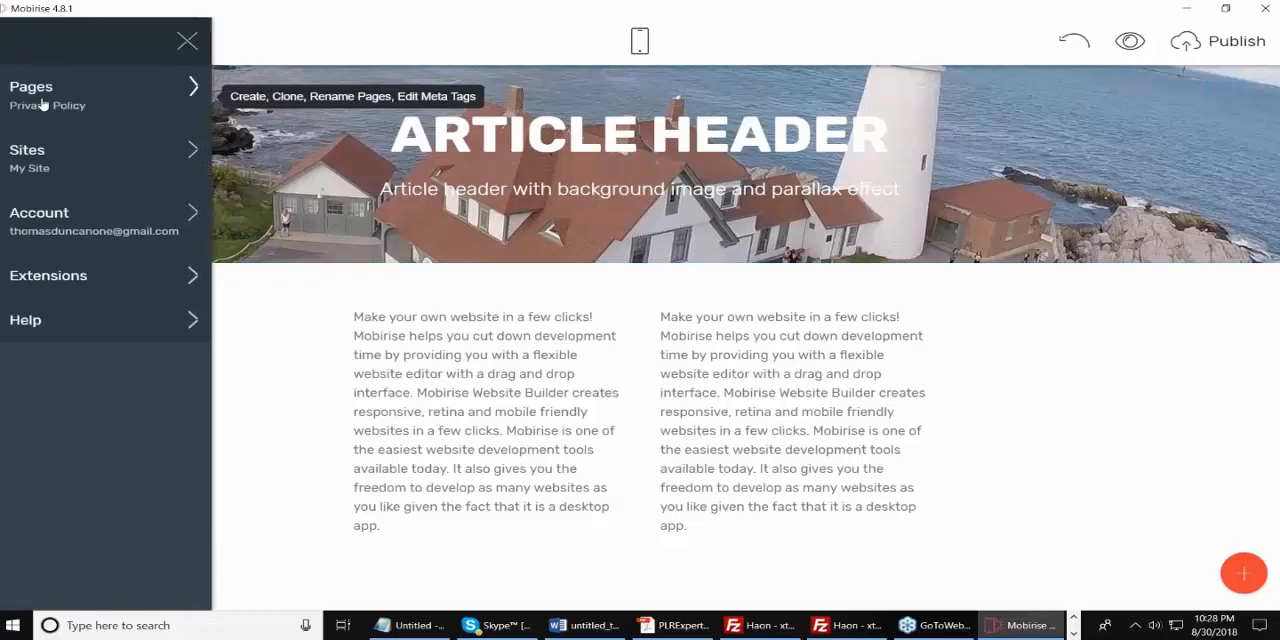
left_click(190, 92)
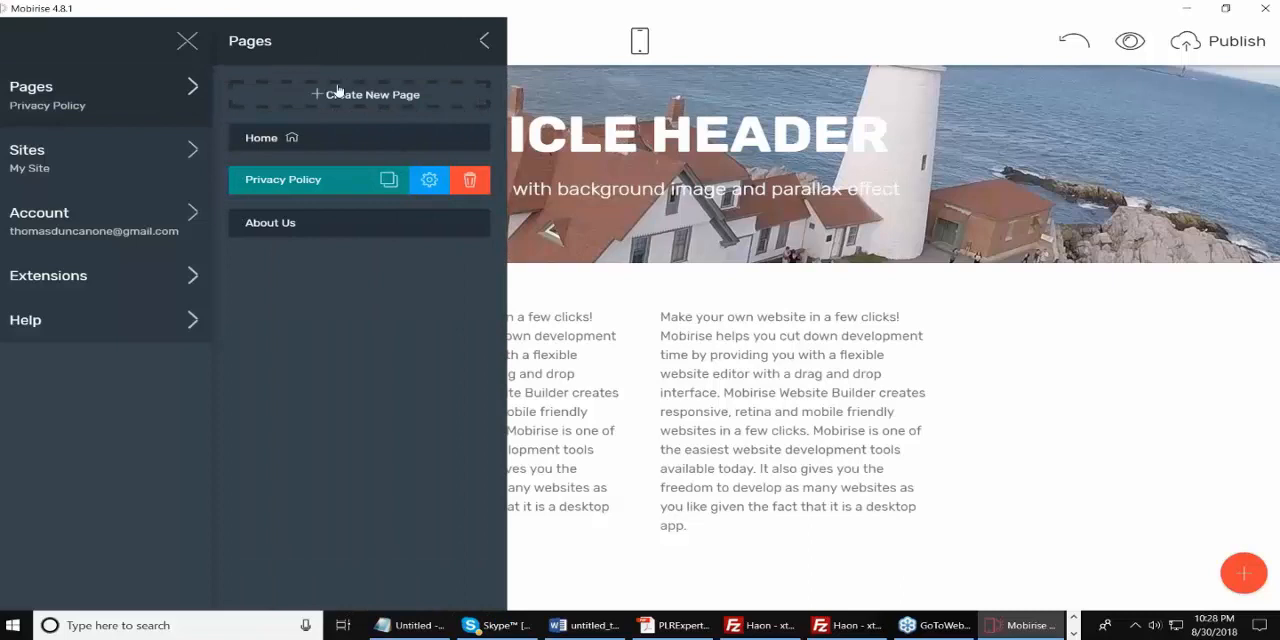
left_click(320, 95)
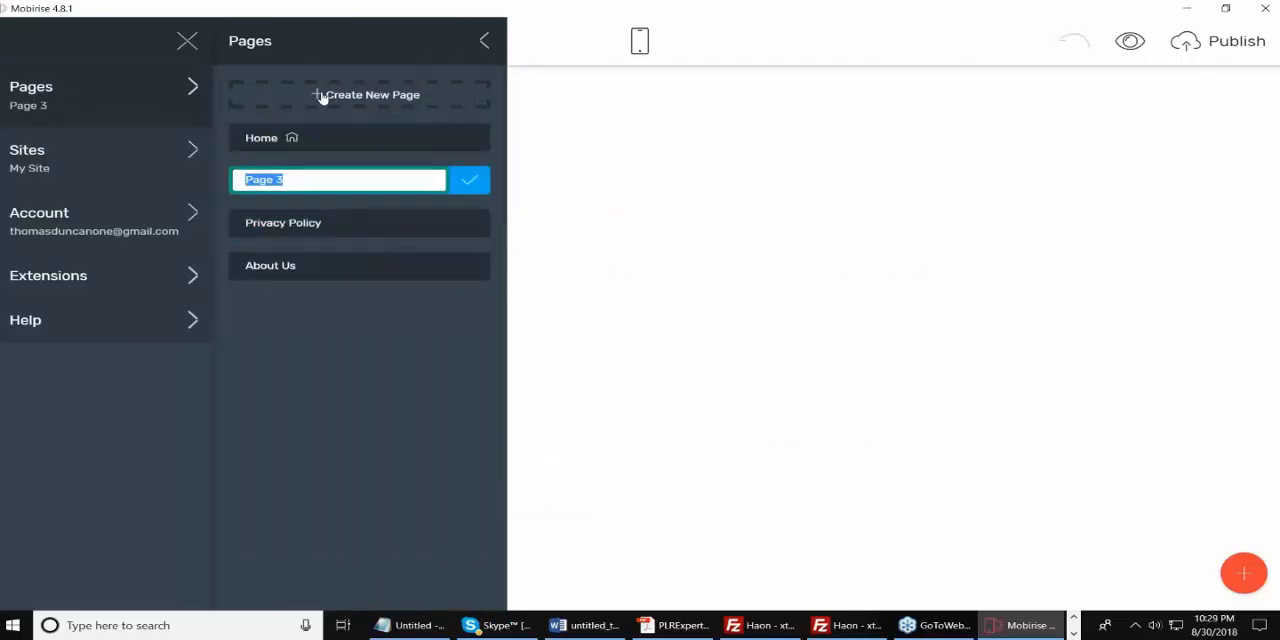
type("Updates")
left_click(469, 181)
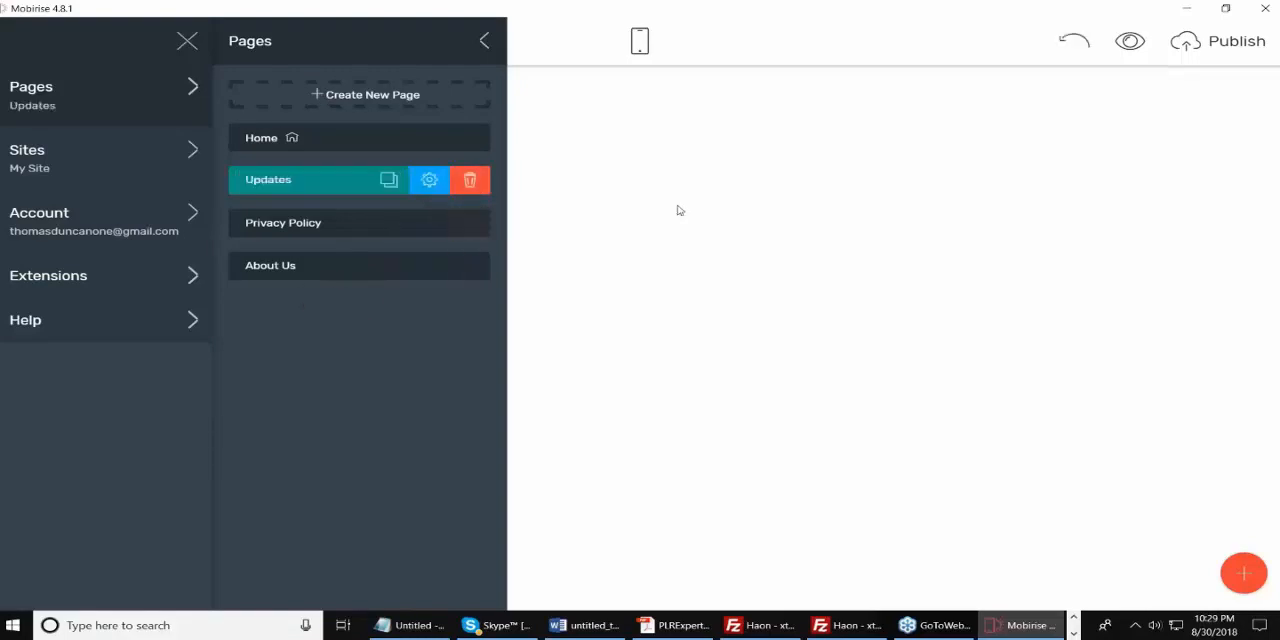
left_click(765, 242)
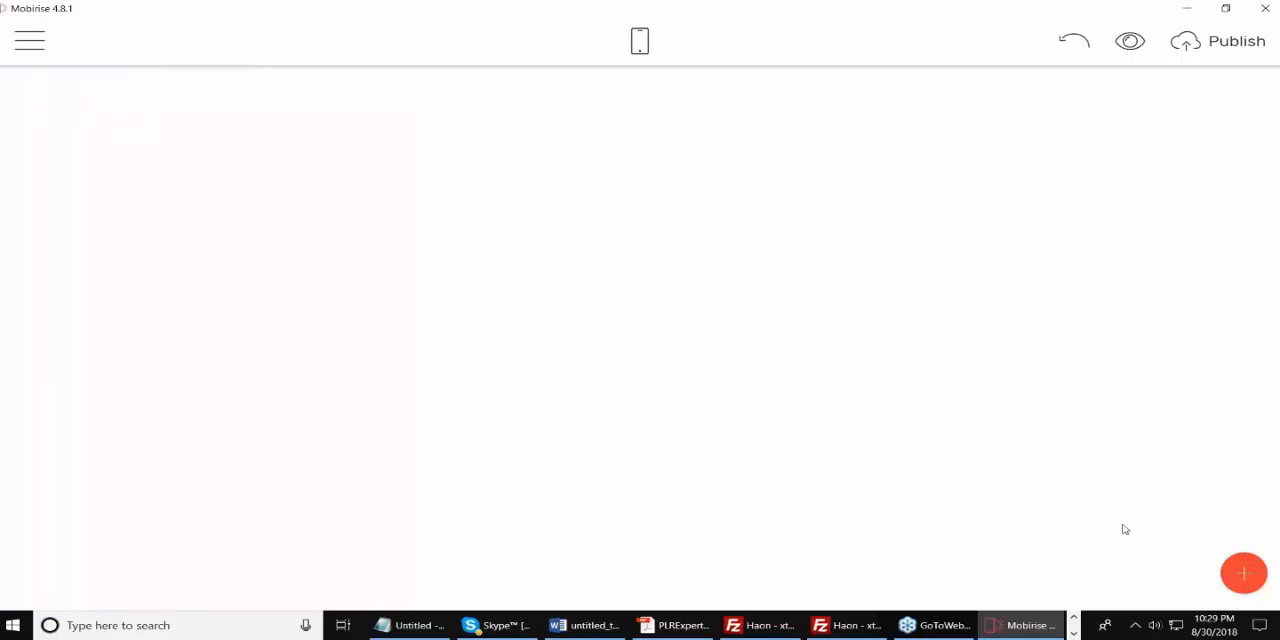
Add three two-column text blocks, one below another, to the empty Updates page and close the block library.
left_click(1244, 573)
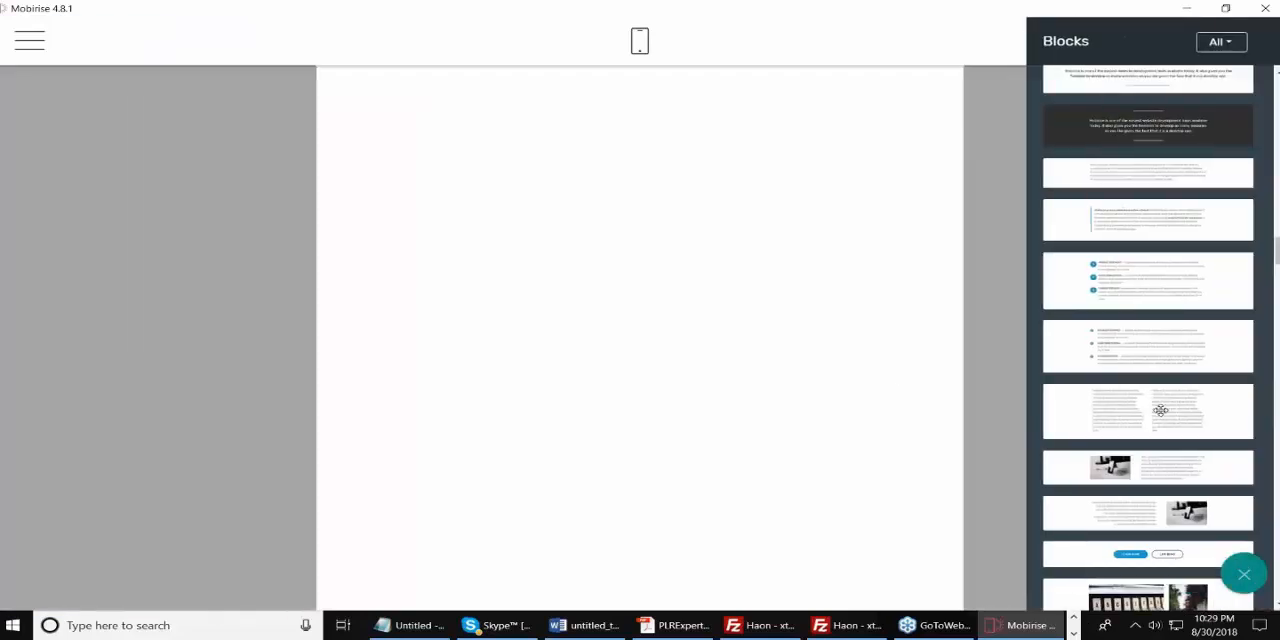
left_click_drag(1160, 410, 640, 190)
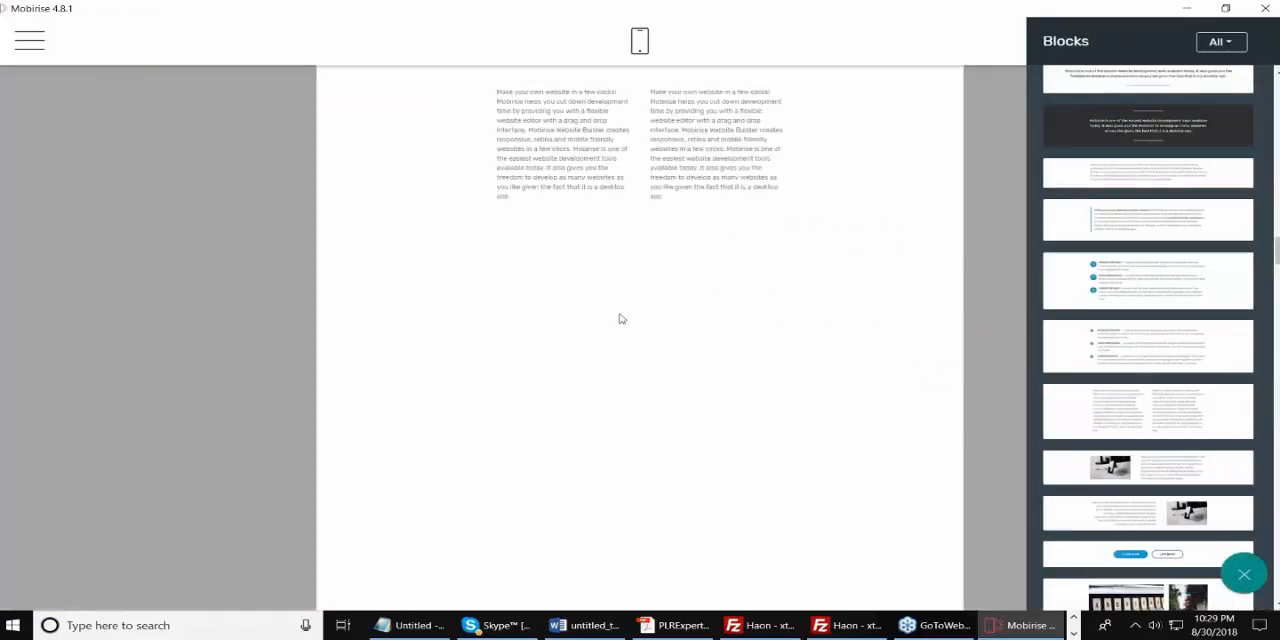
left_click_drag(1145, 400, 571, 337)
left_click_drag(1183, 451, 689, 503)
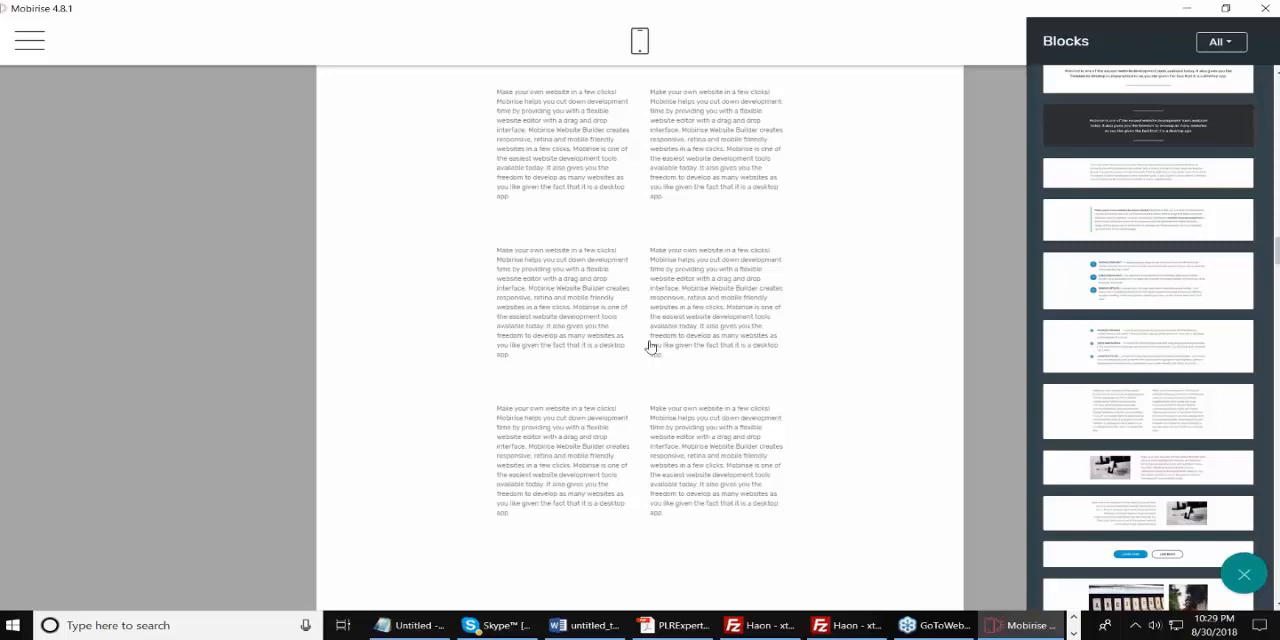
left_click(299, 244)
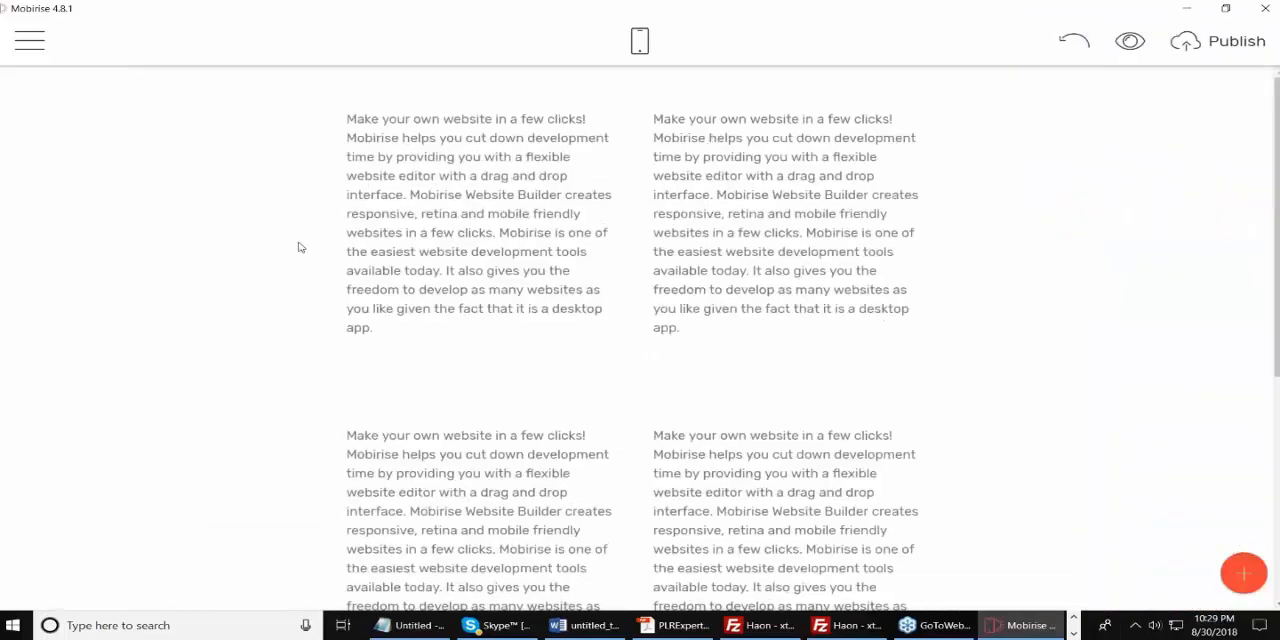